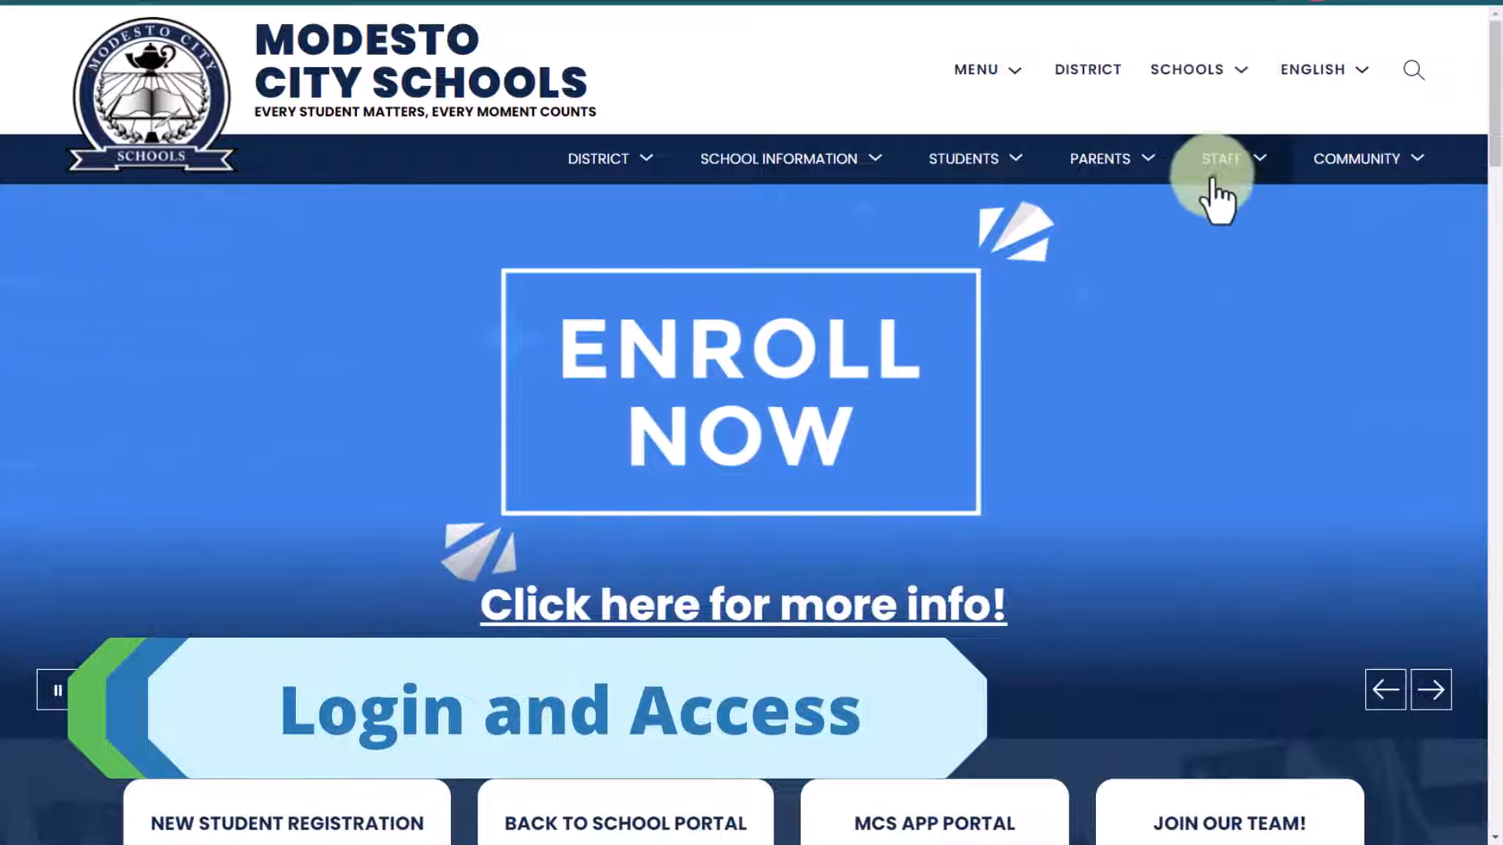
Step: Open the Staff Applications portal from the district site, search it for "pare" and launch ParentSquare
click(1217, 169)
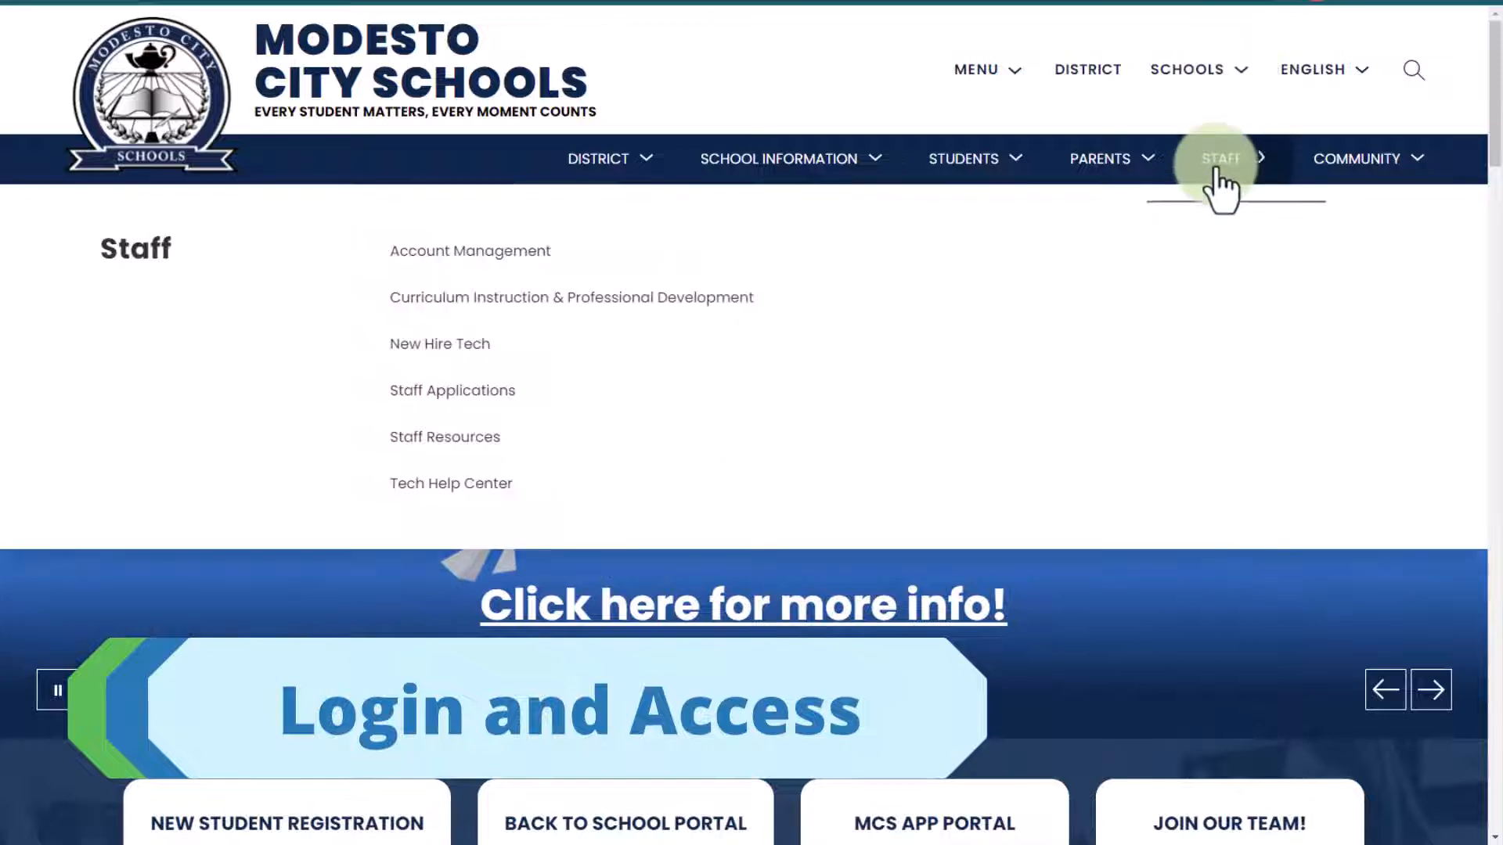
click(468, 390)
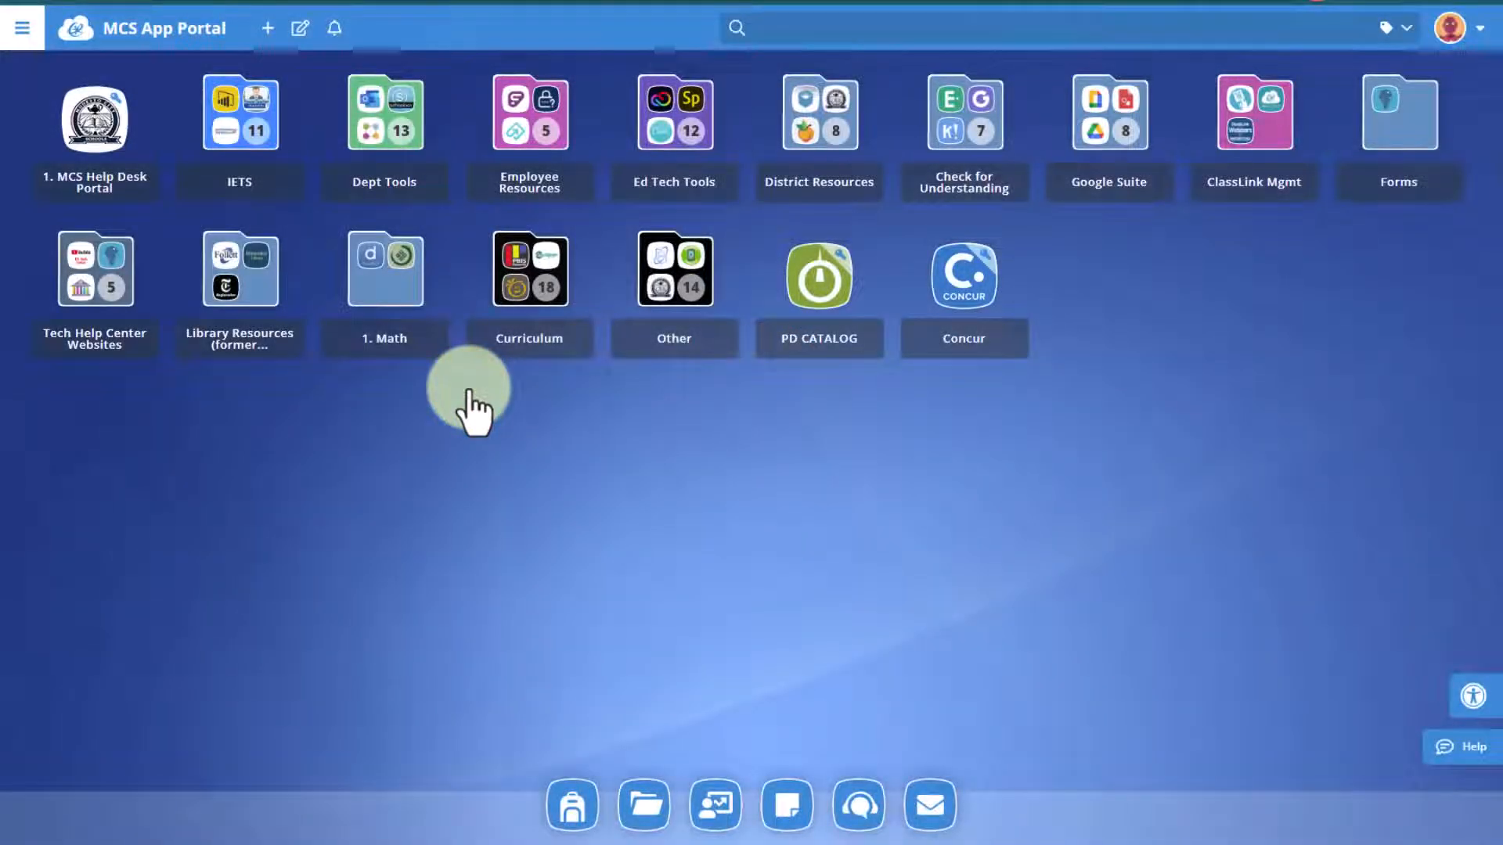
click(861, 20)
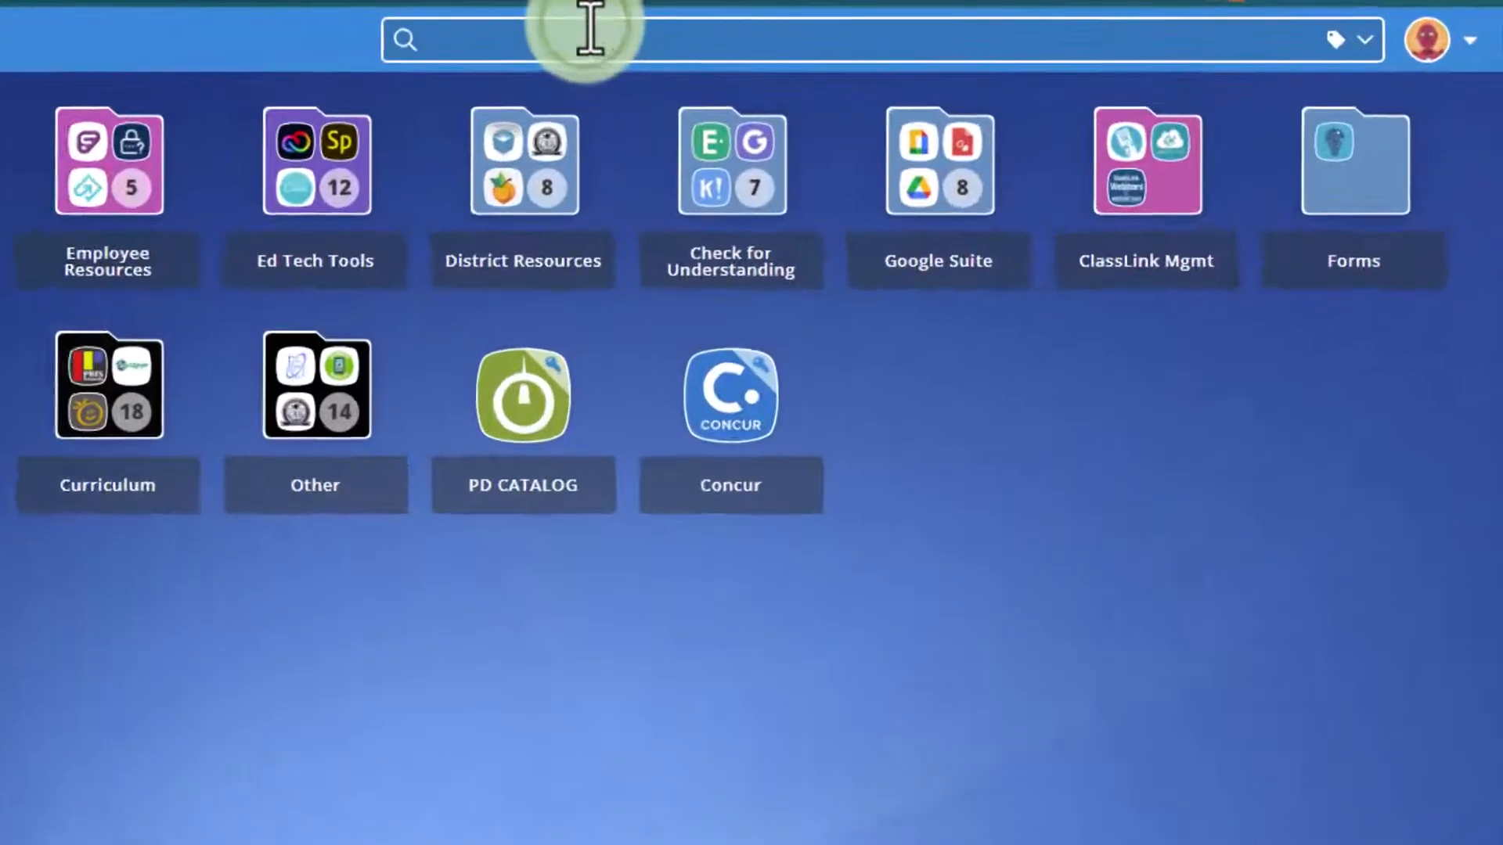
text(pare)
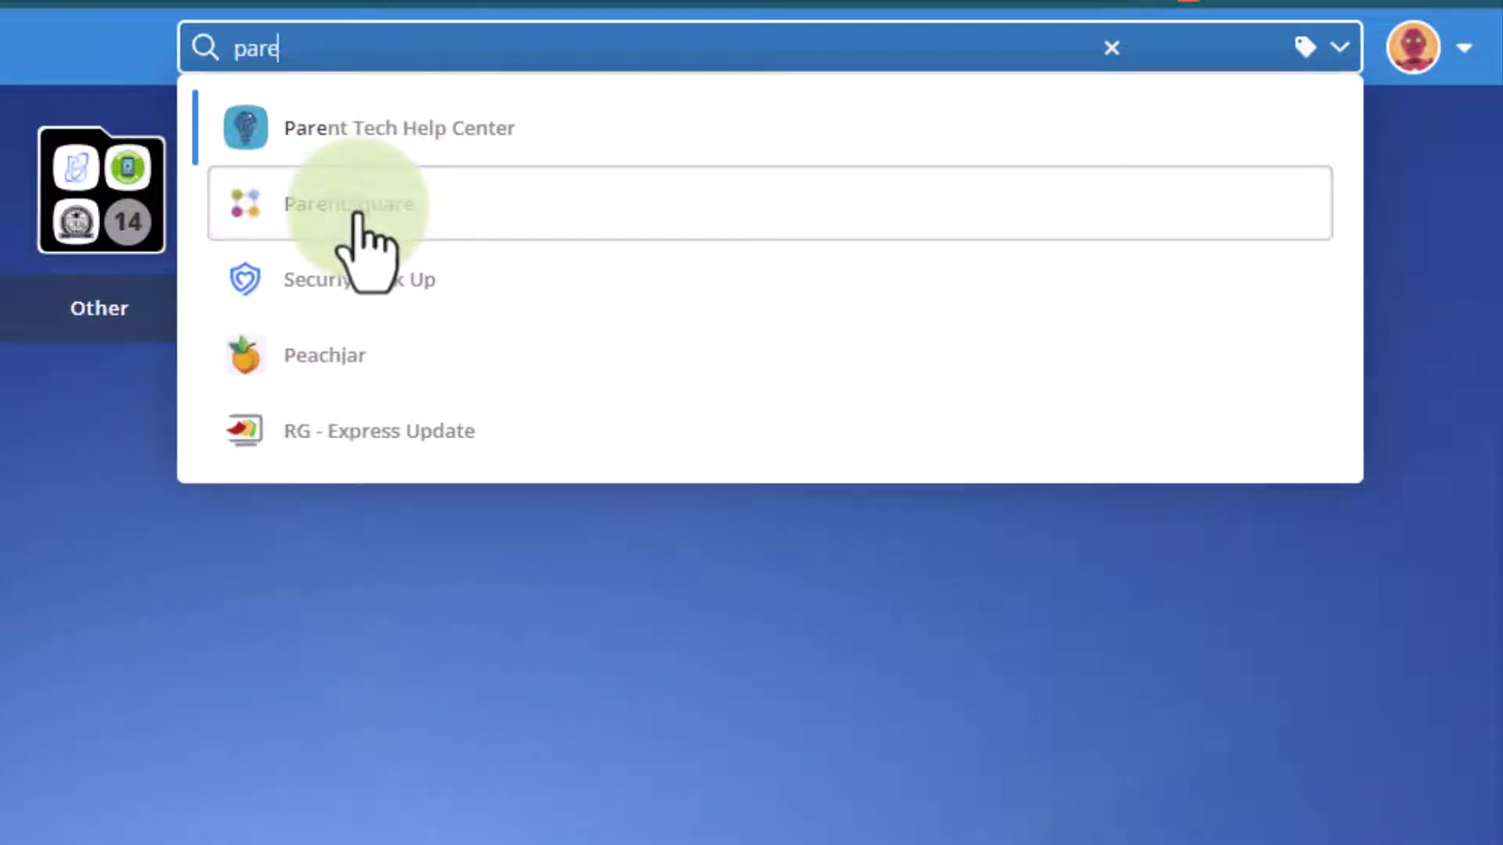
click(357, 217)
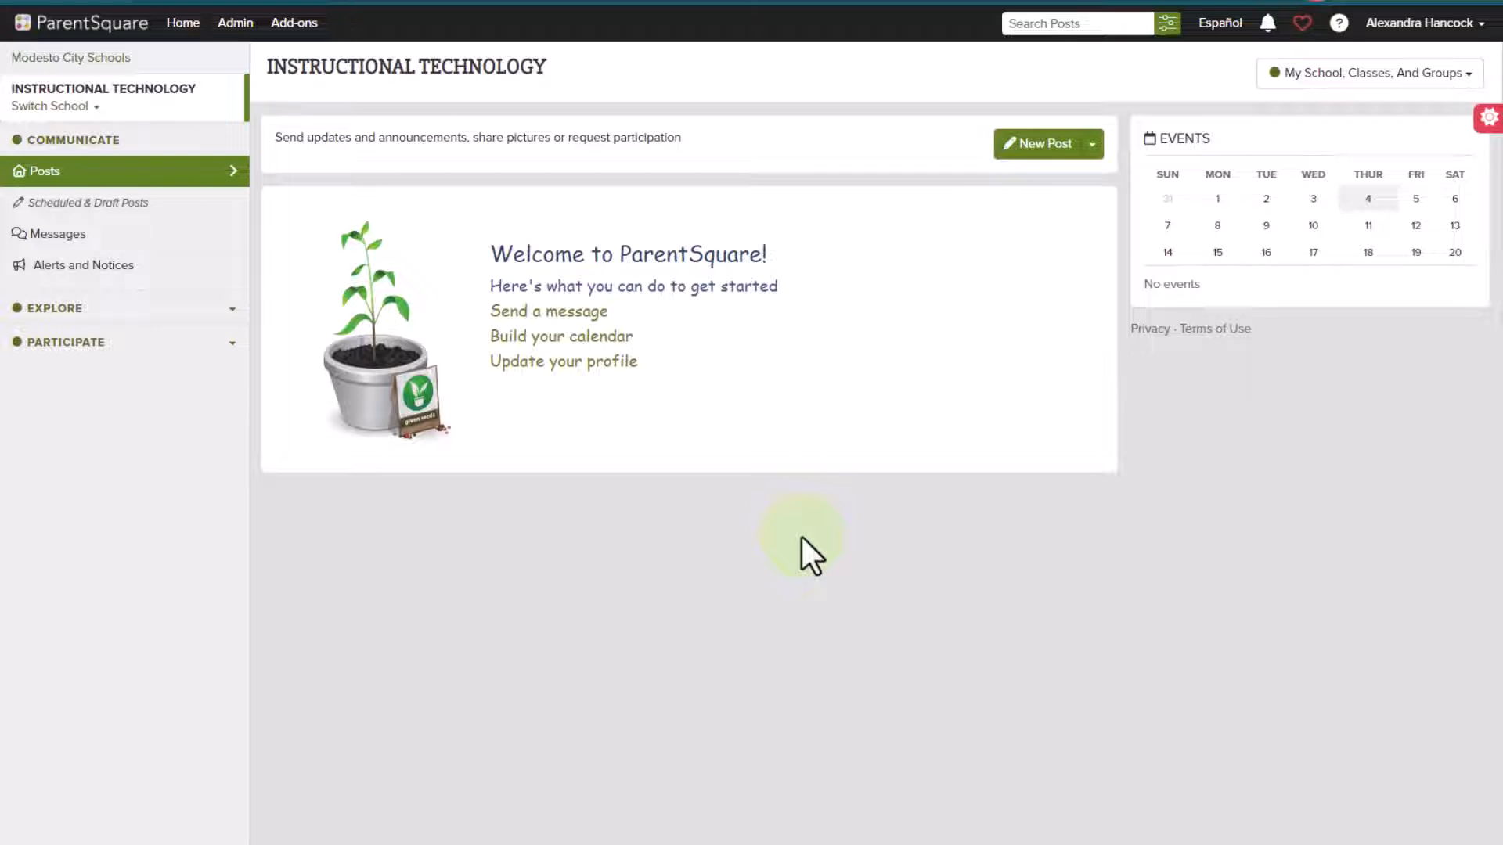
Step: Open the Groups page under Participate and look through the existing school and district groups
click(43, 342)
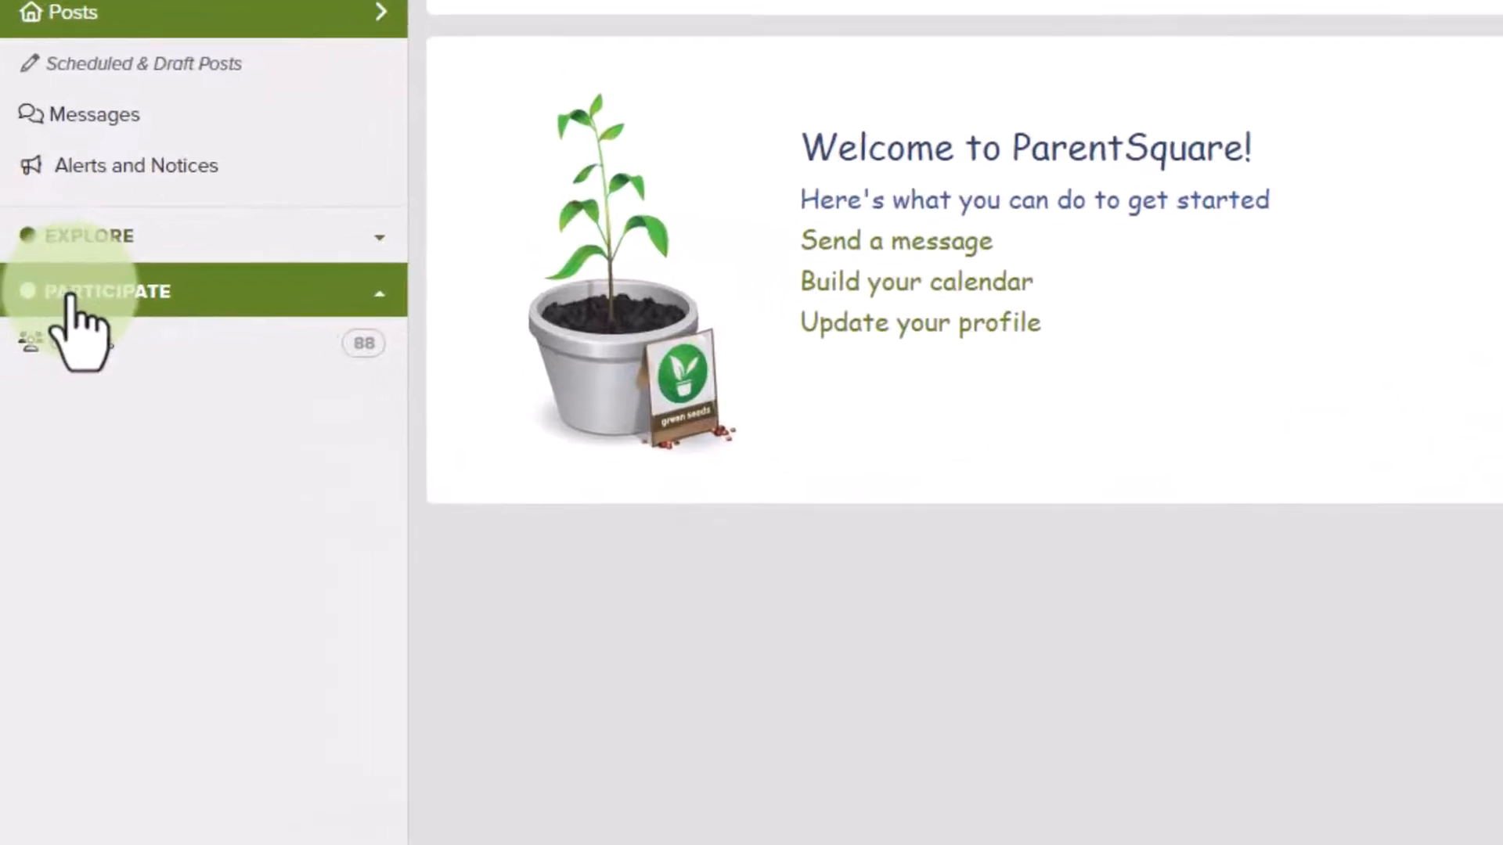
click(76, 344)
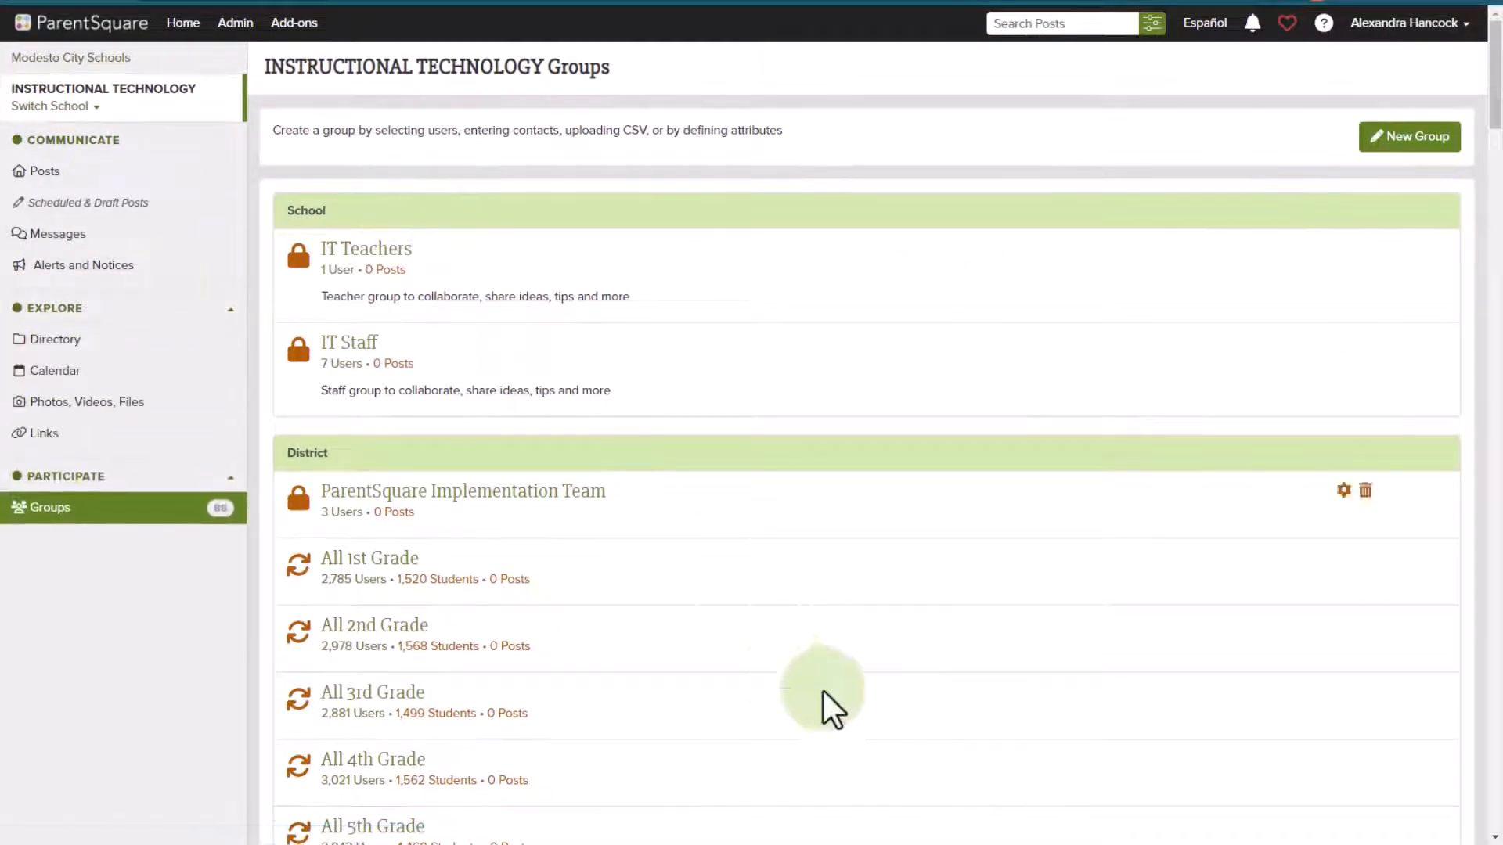
scroll(725, 534, down, 8)
scroll(712, 519, down, 20)
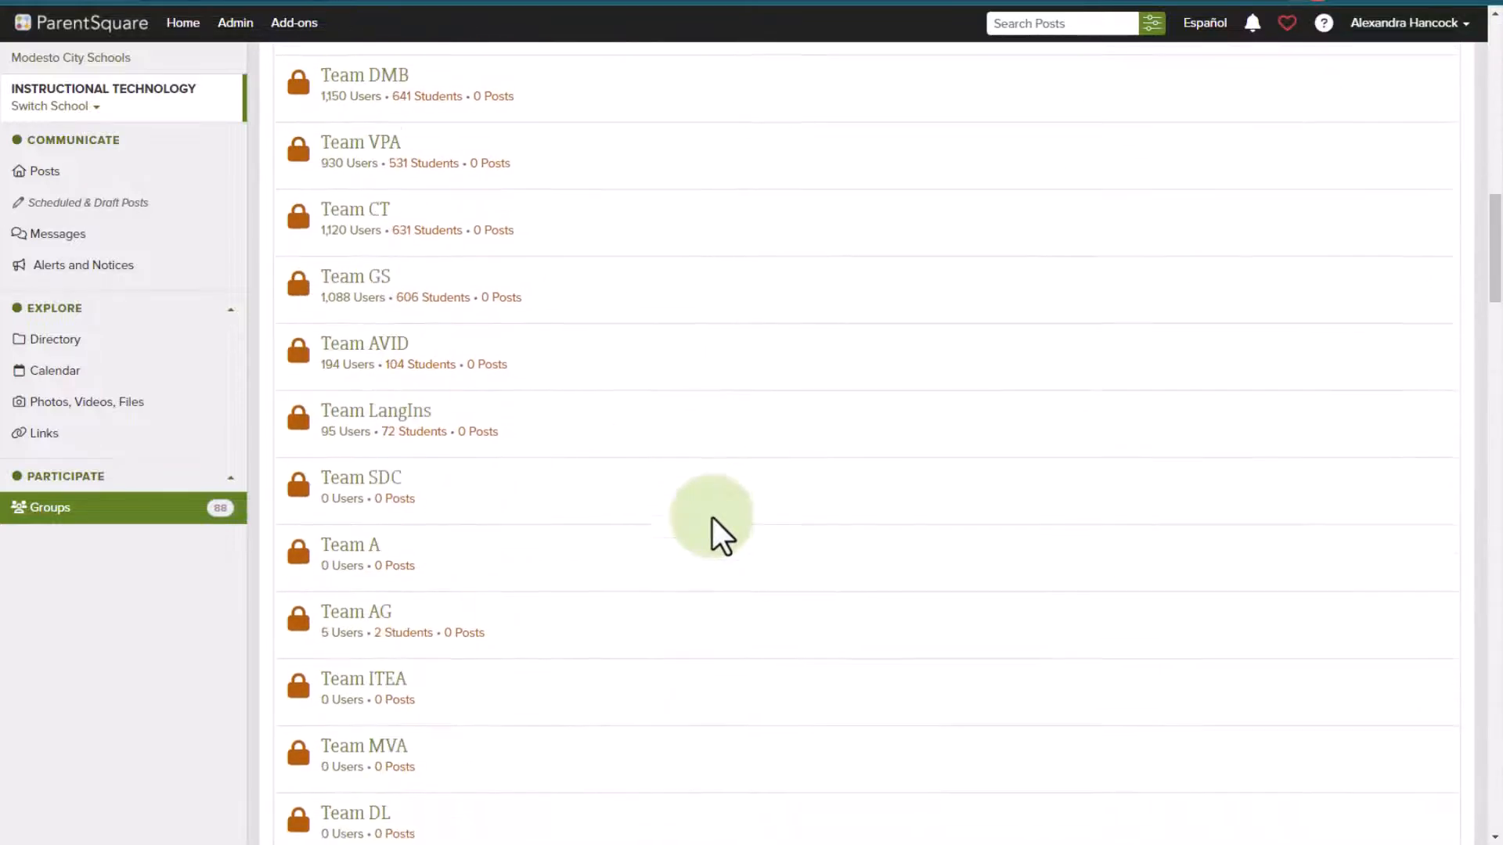
scroll(712, 518, down, 5)
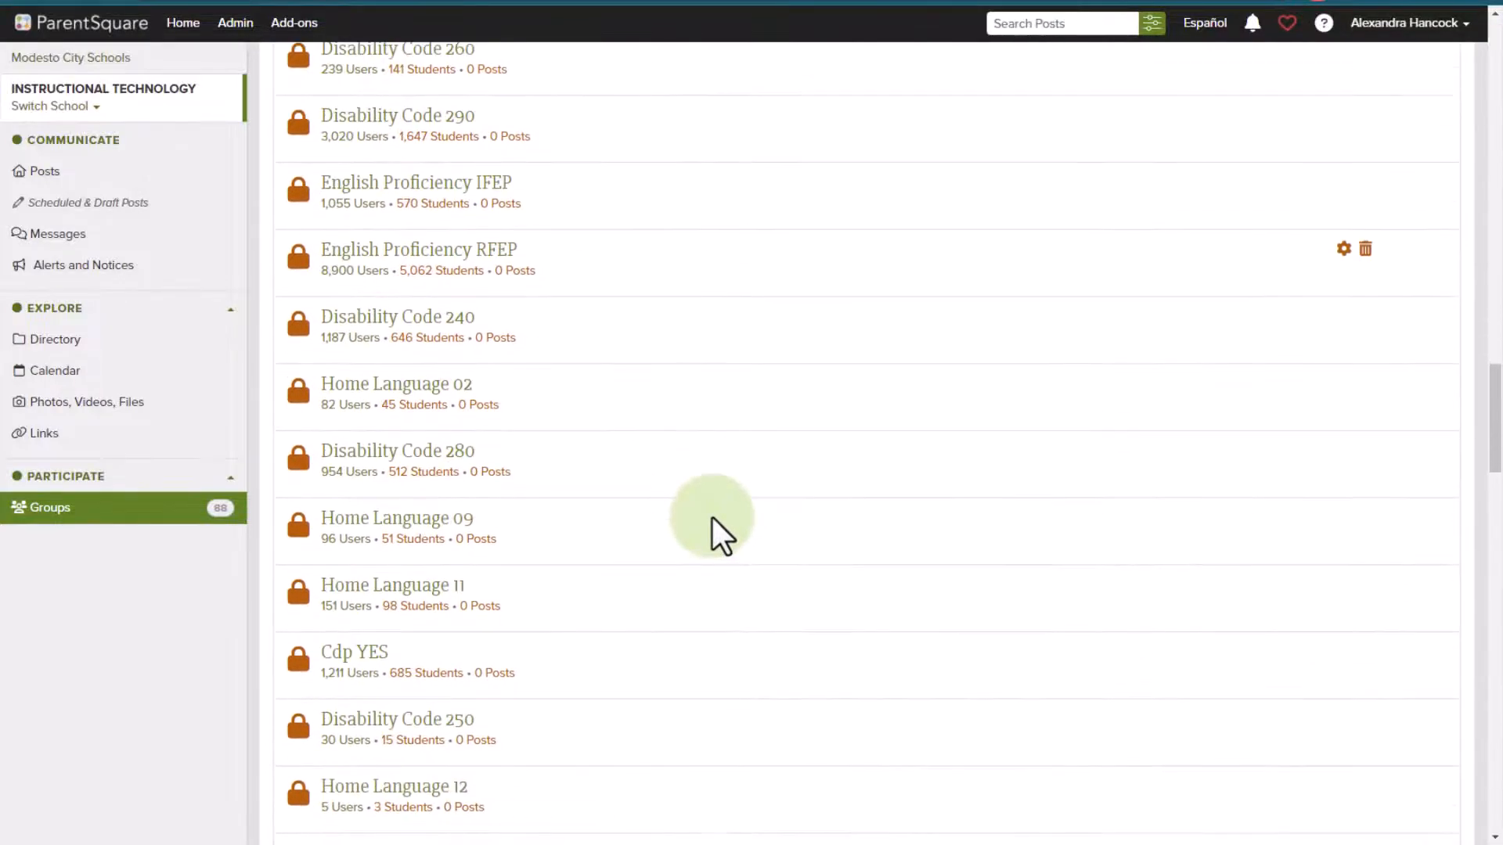
scroll(712, 519, up, 20)
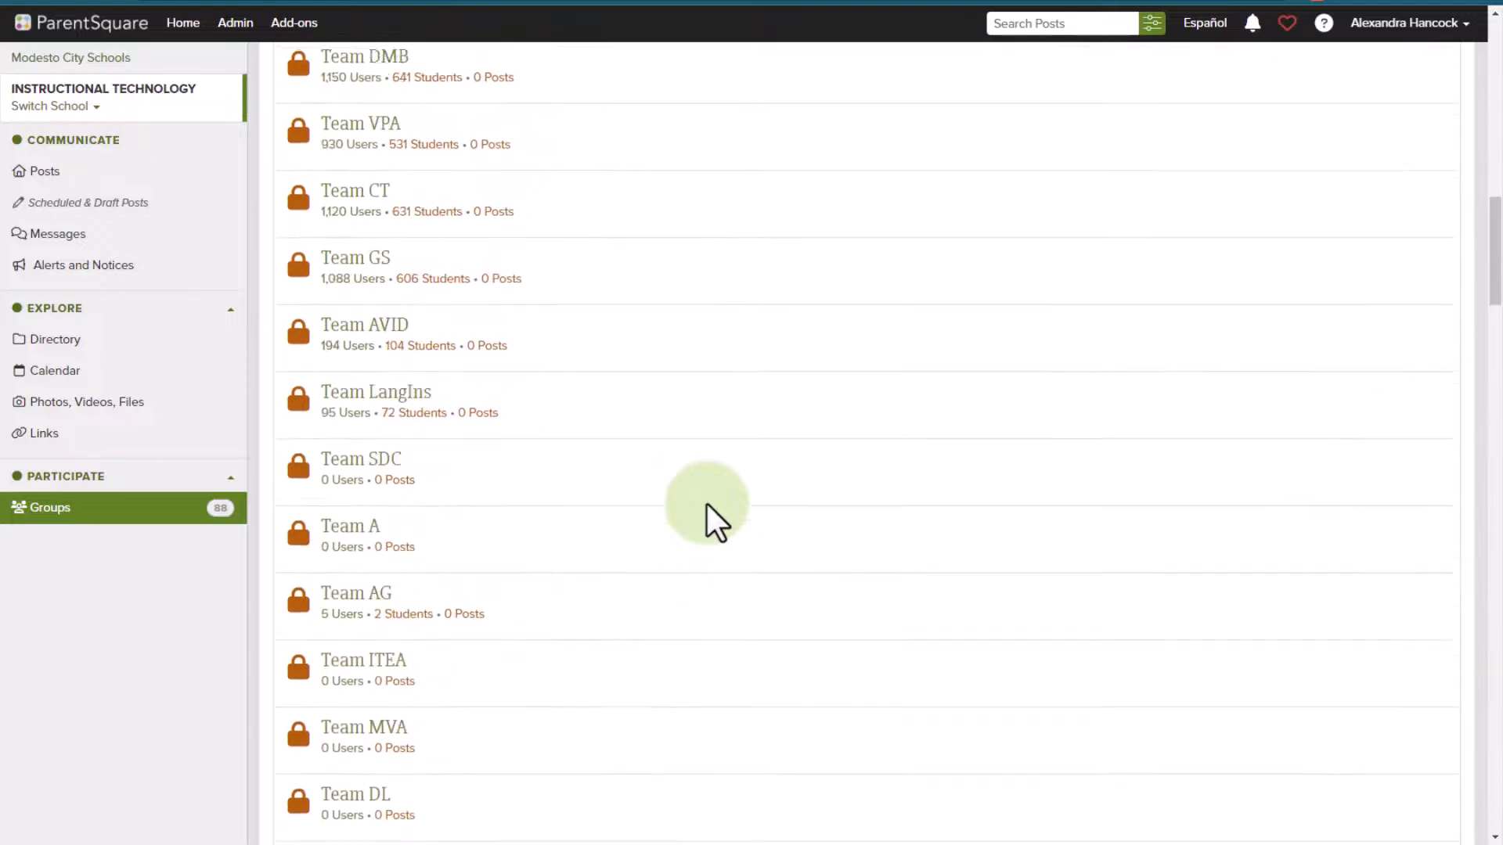
scroll(663, 492, up, 1)
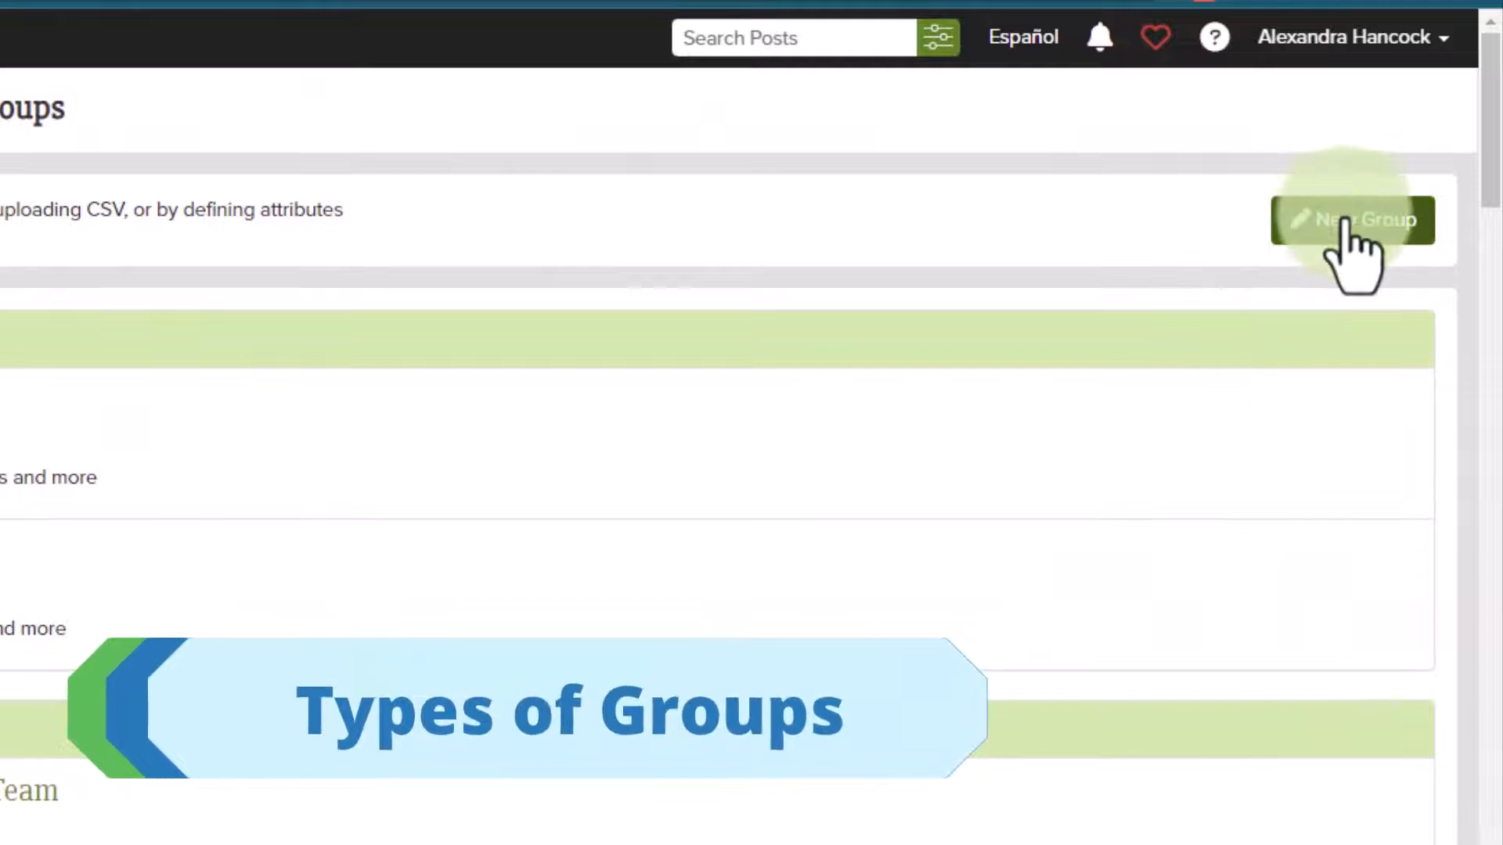
Step: Start a new static group and set its display name to "Test Group"
click(1343, 222)
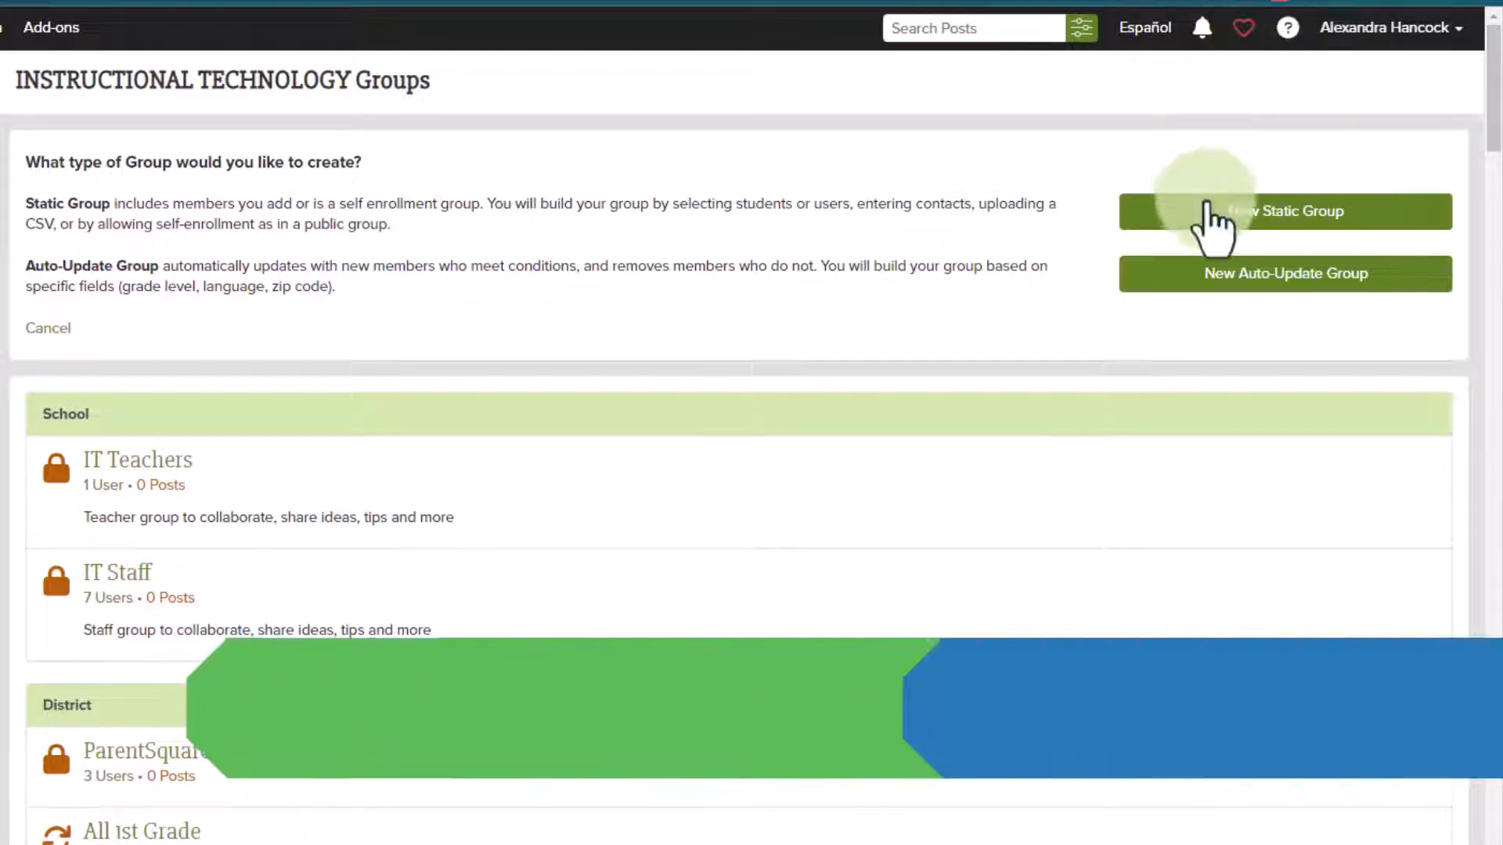
click(1208, 211)
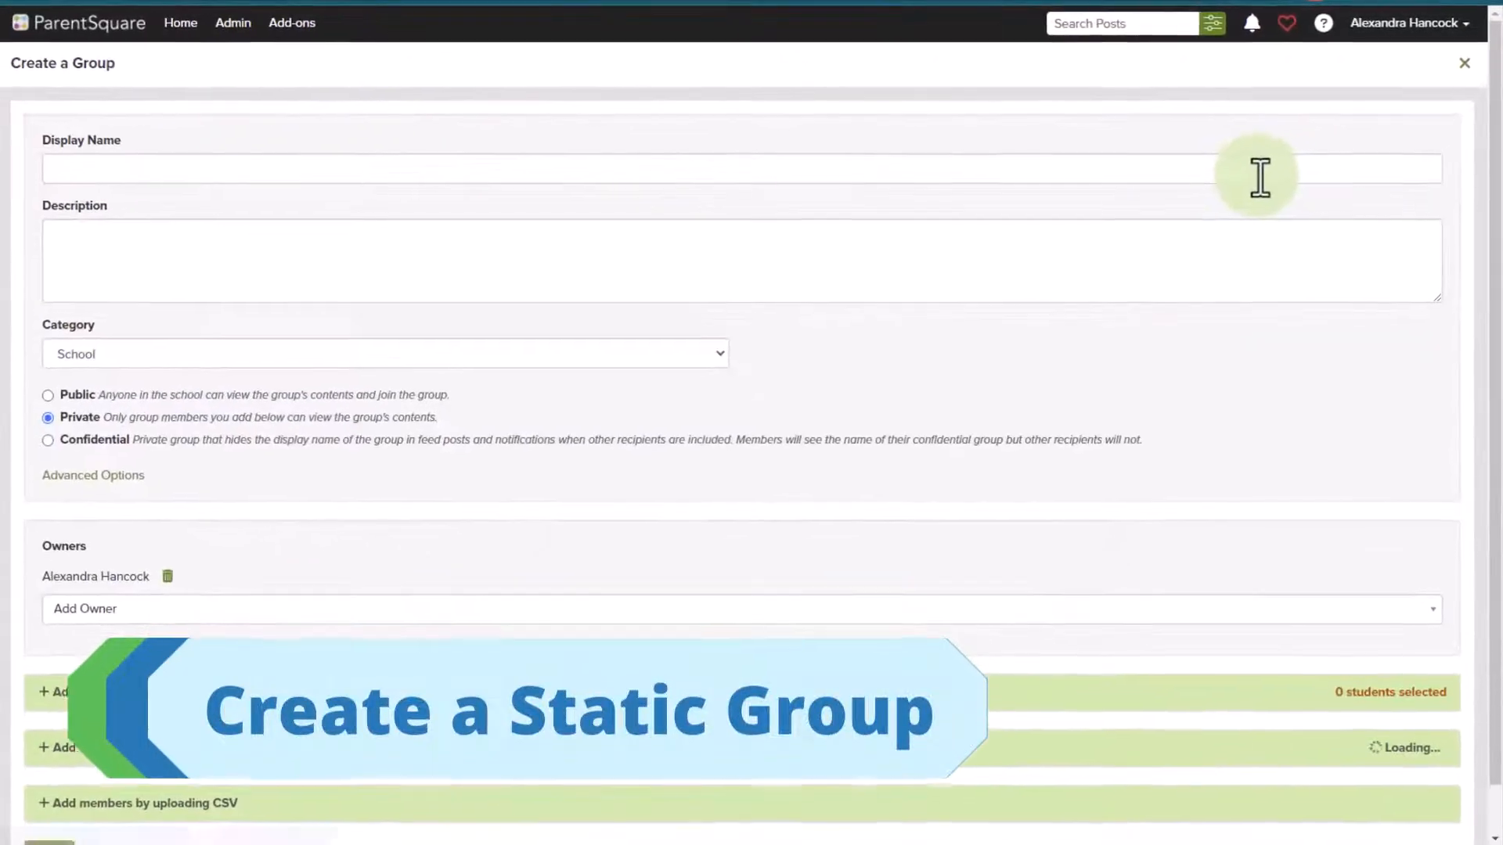
click(1185, 173)
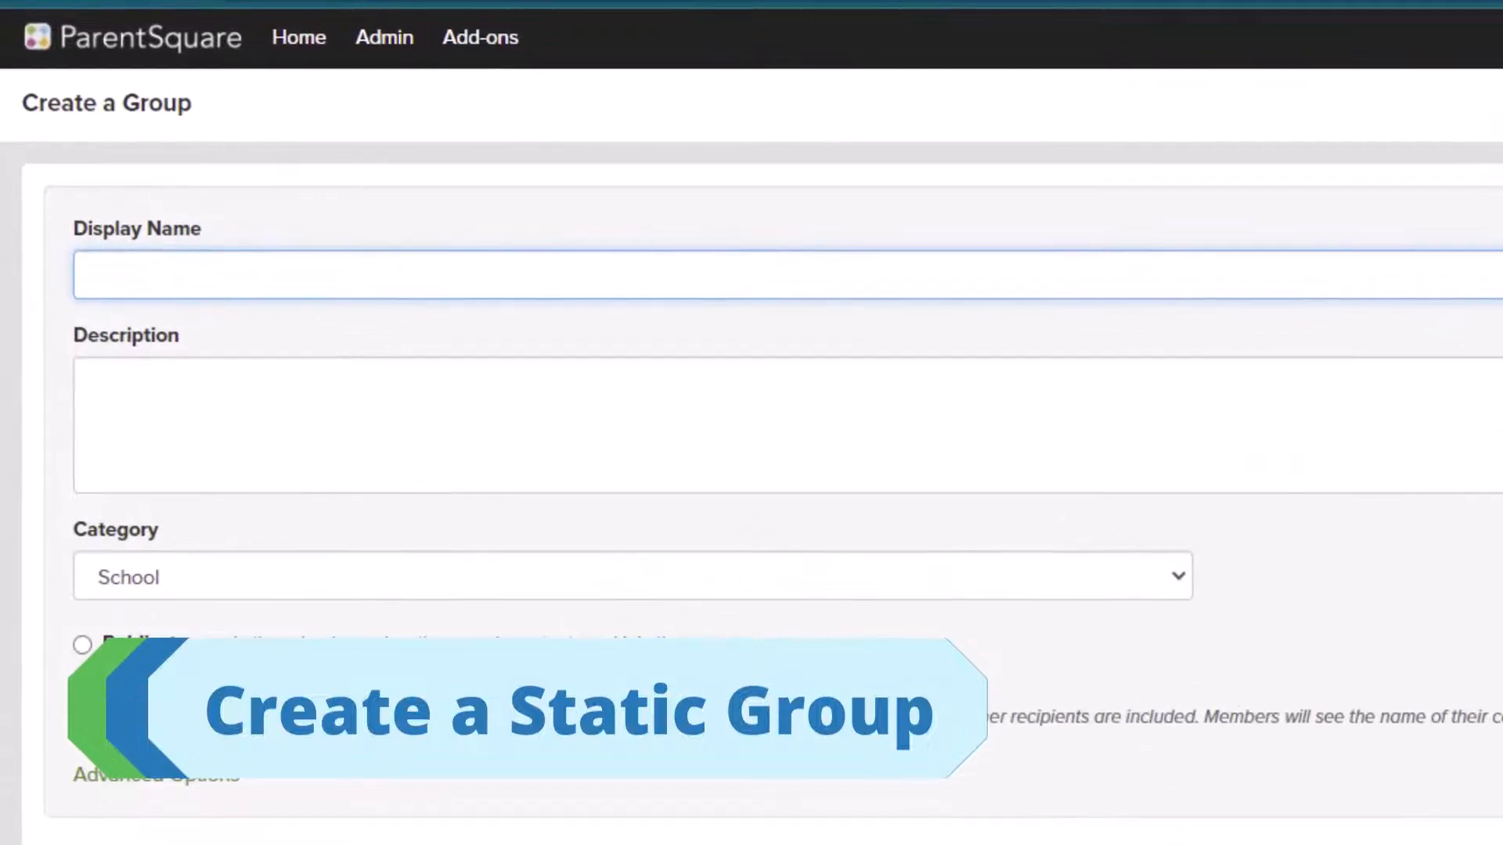
text(Test Group)
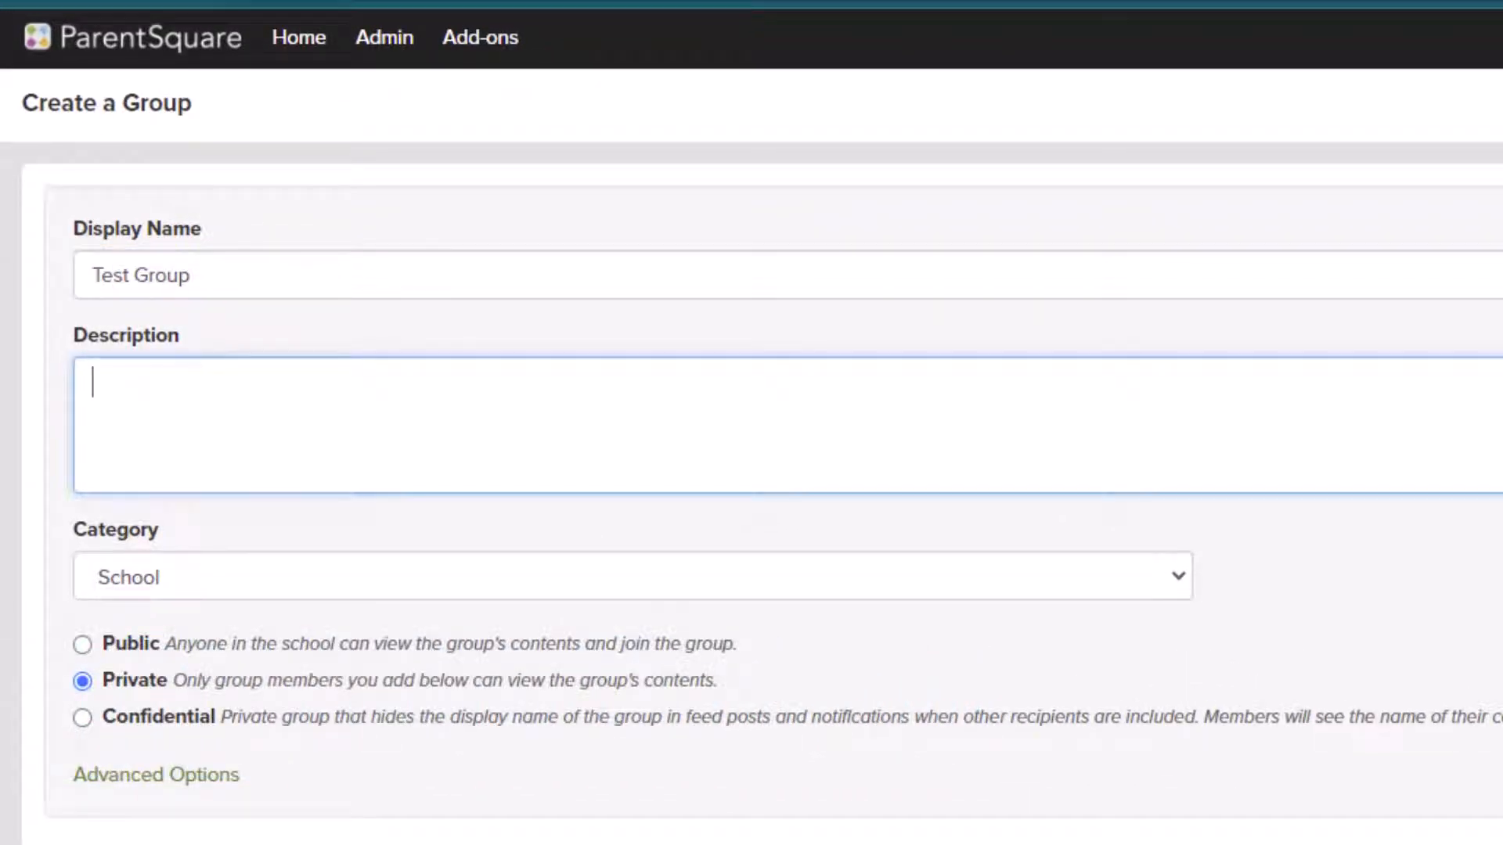
Step: Choose School as the group's category and show the advanced options
click(1084, 578)
click(1093, 617)
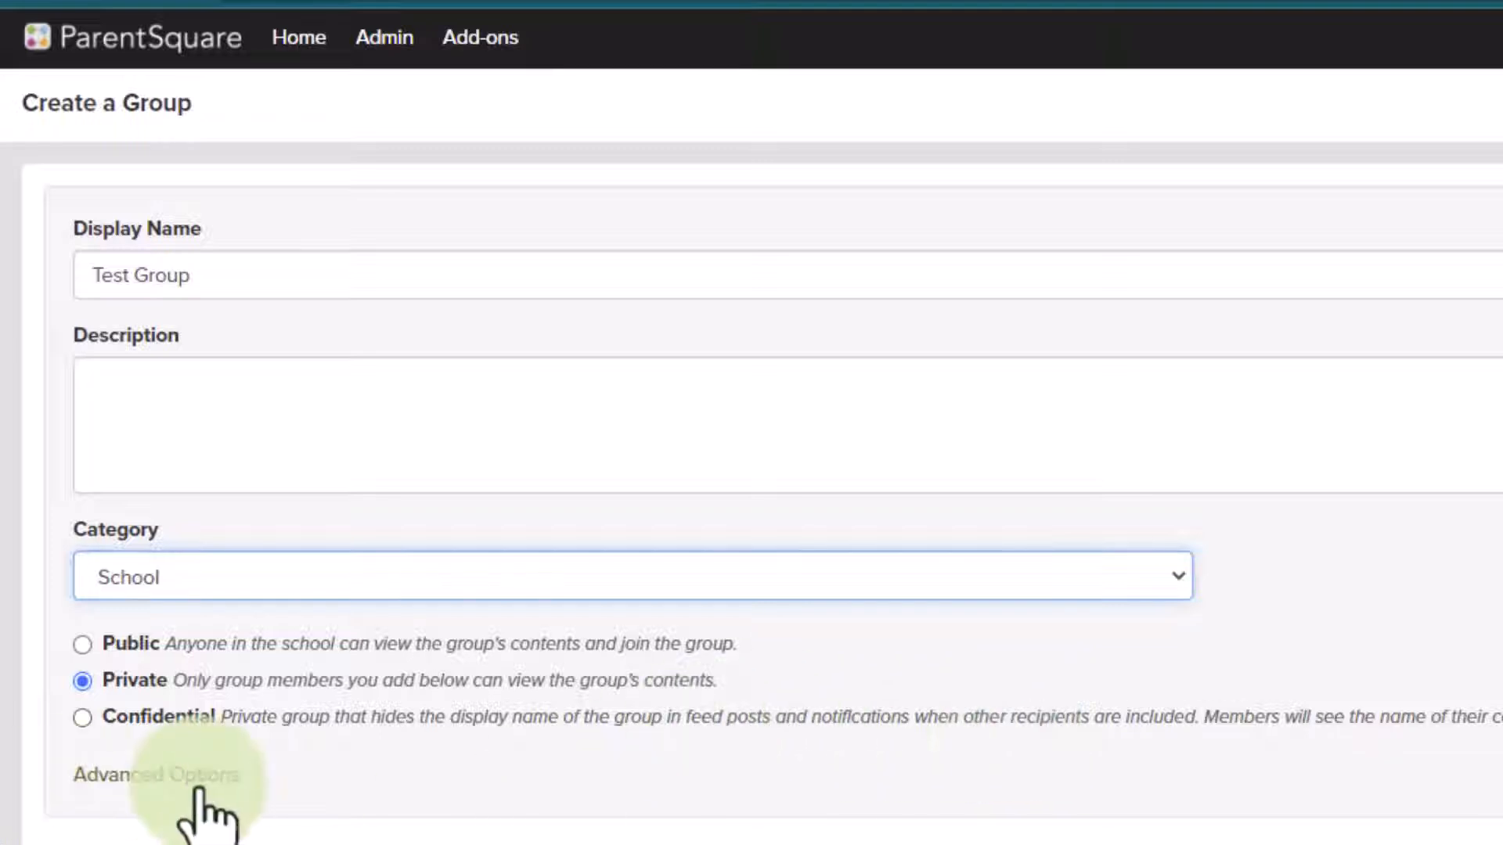
click(168, 774)
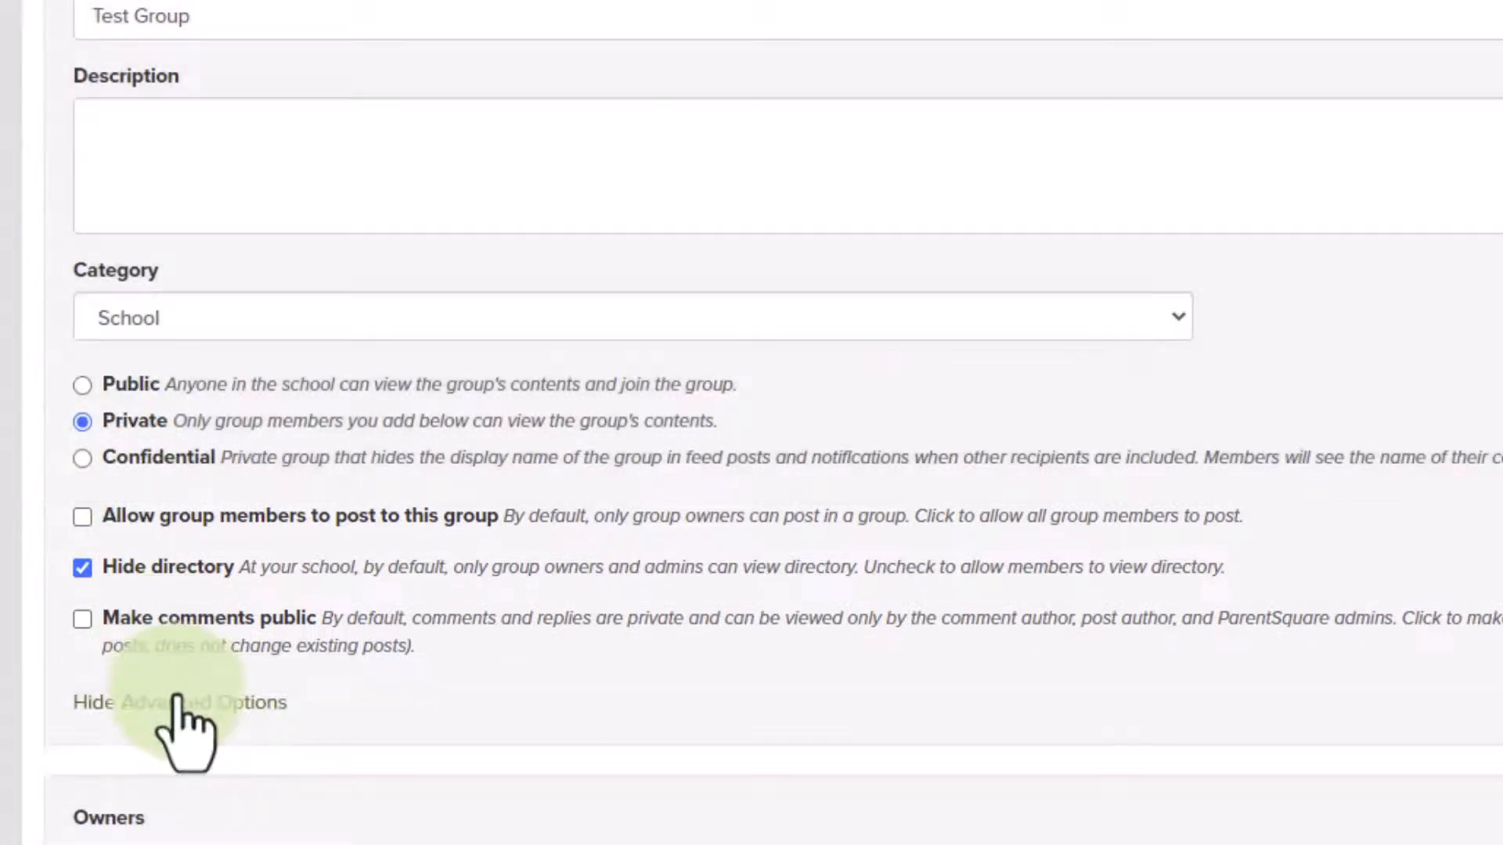
Step: Search for a colleague by first name and add them as a second owner of the group
scroll(685, 776, down, 3)
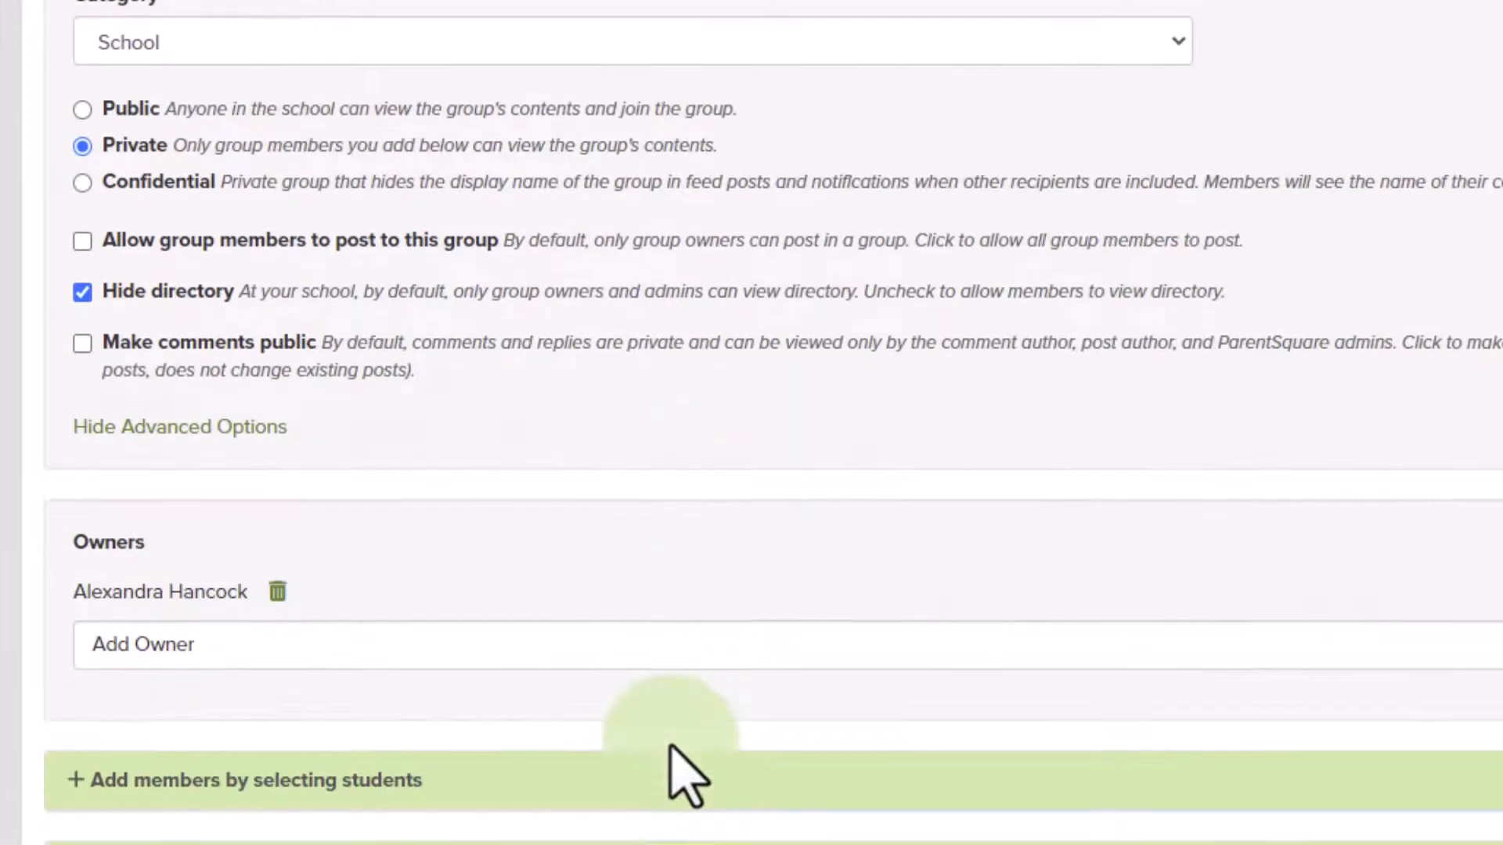
scroll(685, 777, down, 3)
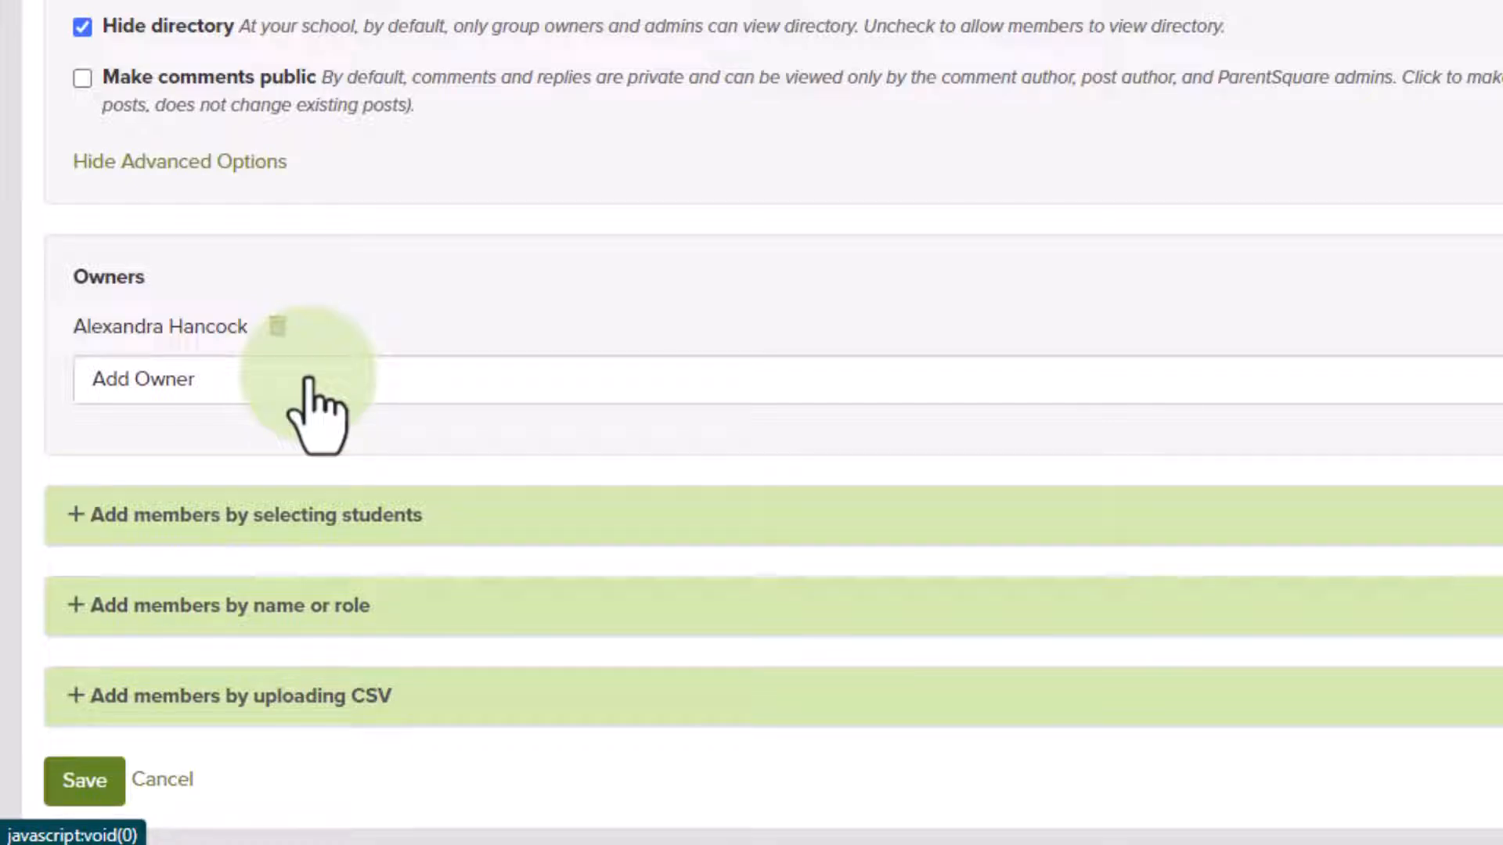
click(307, 381)
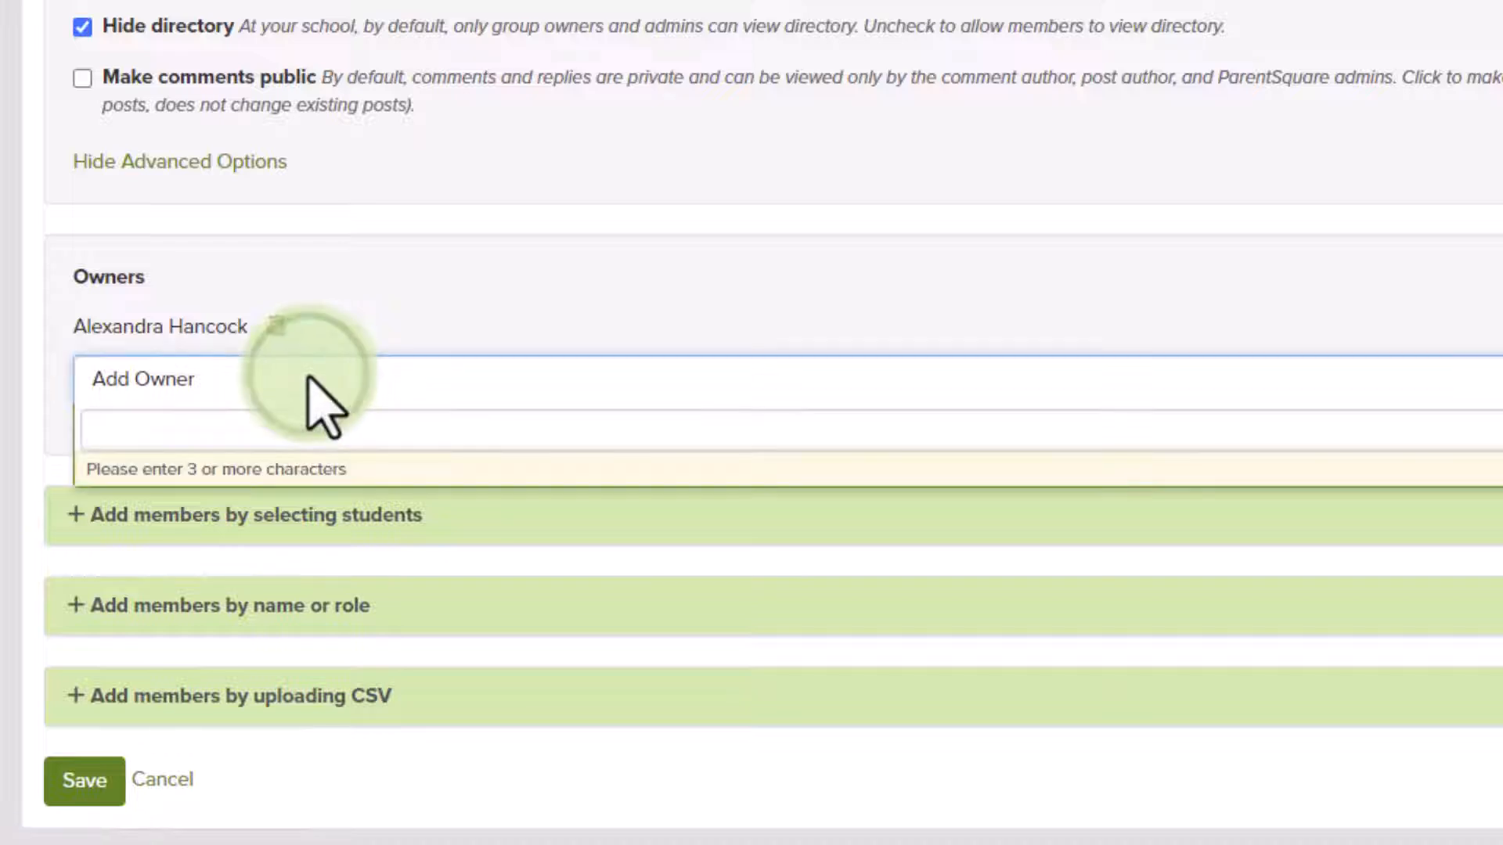
text(angela)
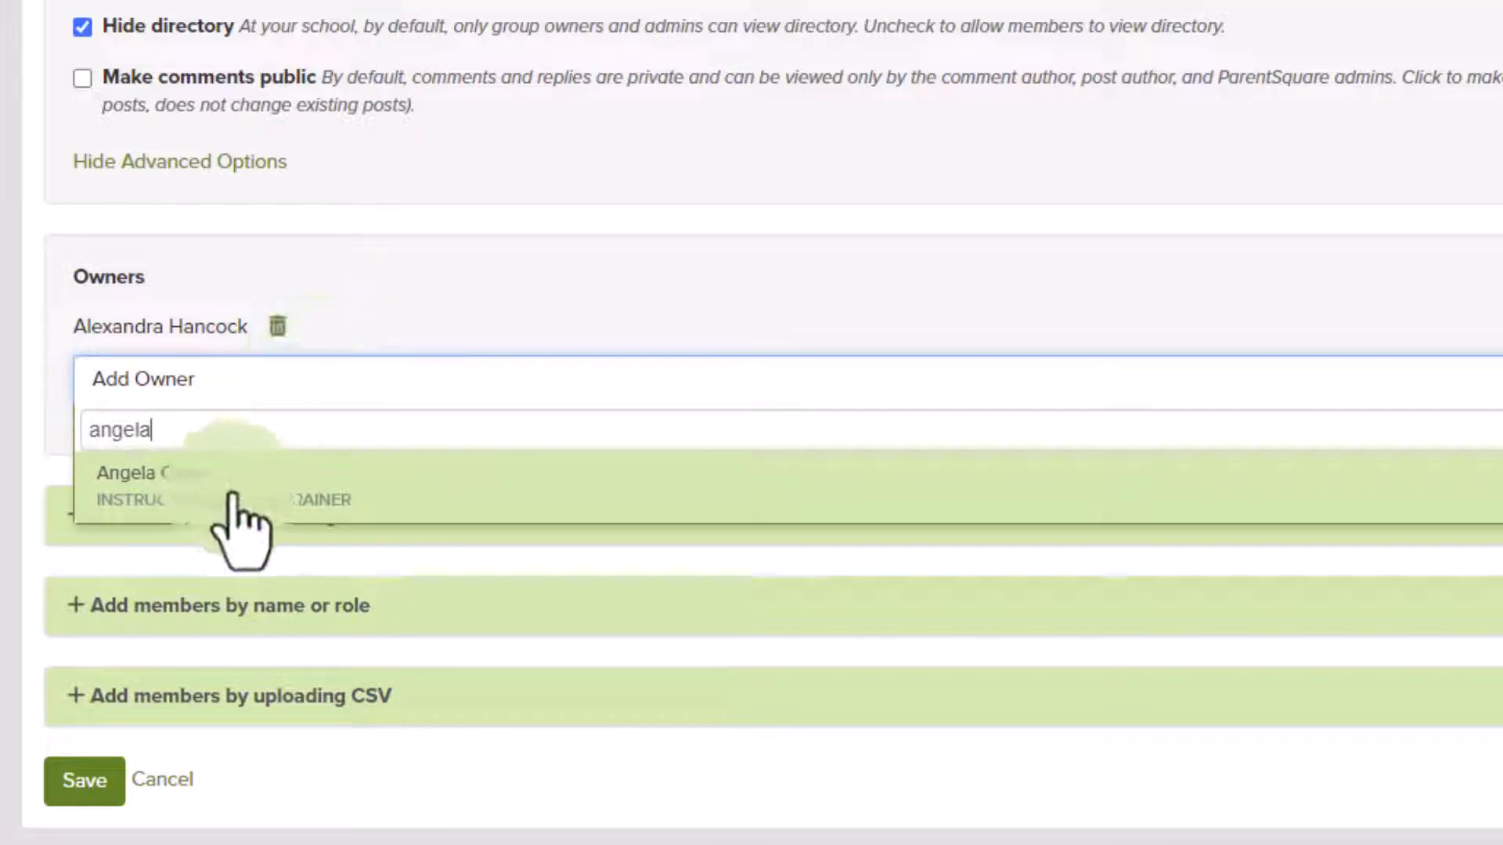
click(249, 476)
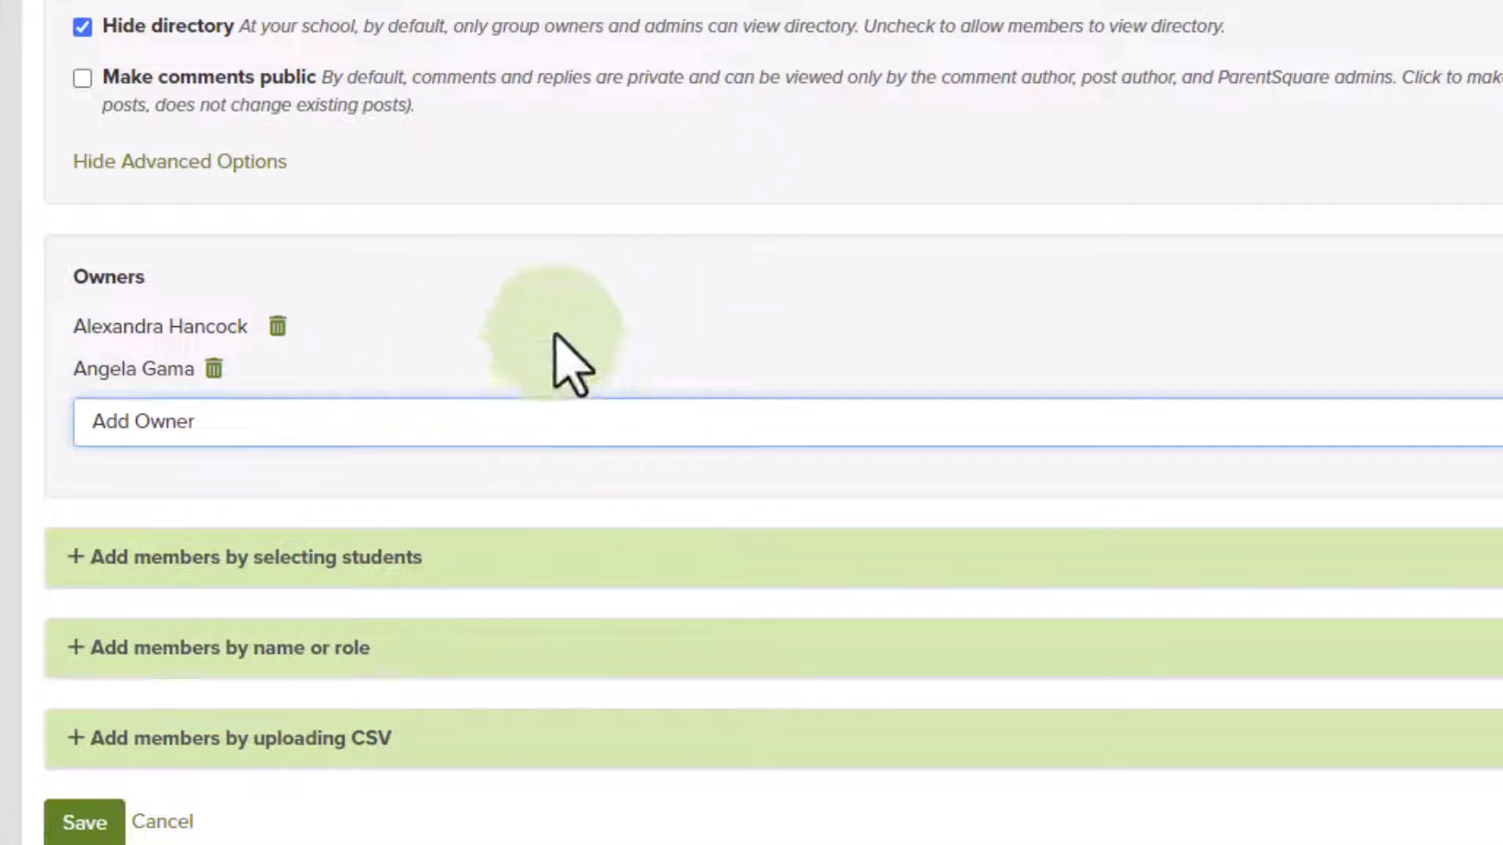
Step: Examine the section for adding members by selecting students, including its search field, and collapse it
scroll(571, 364, down, 1)
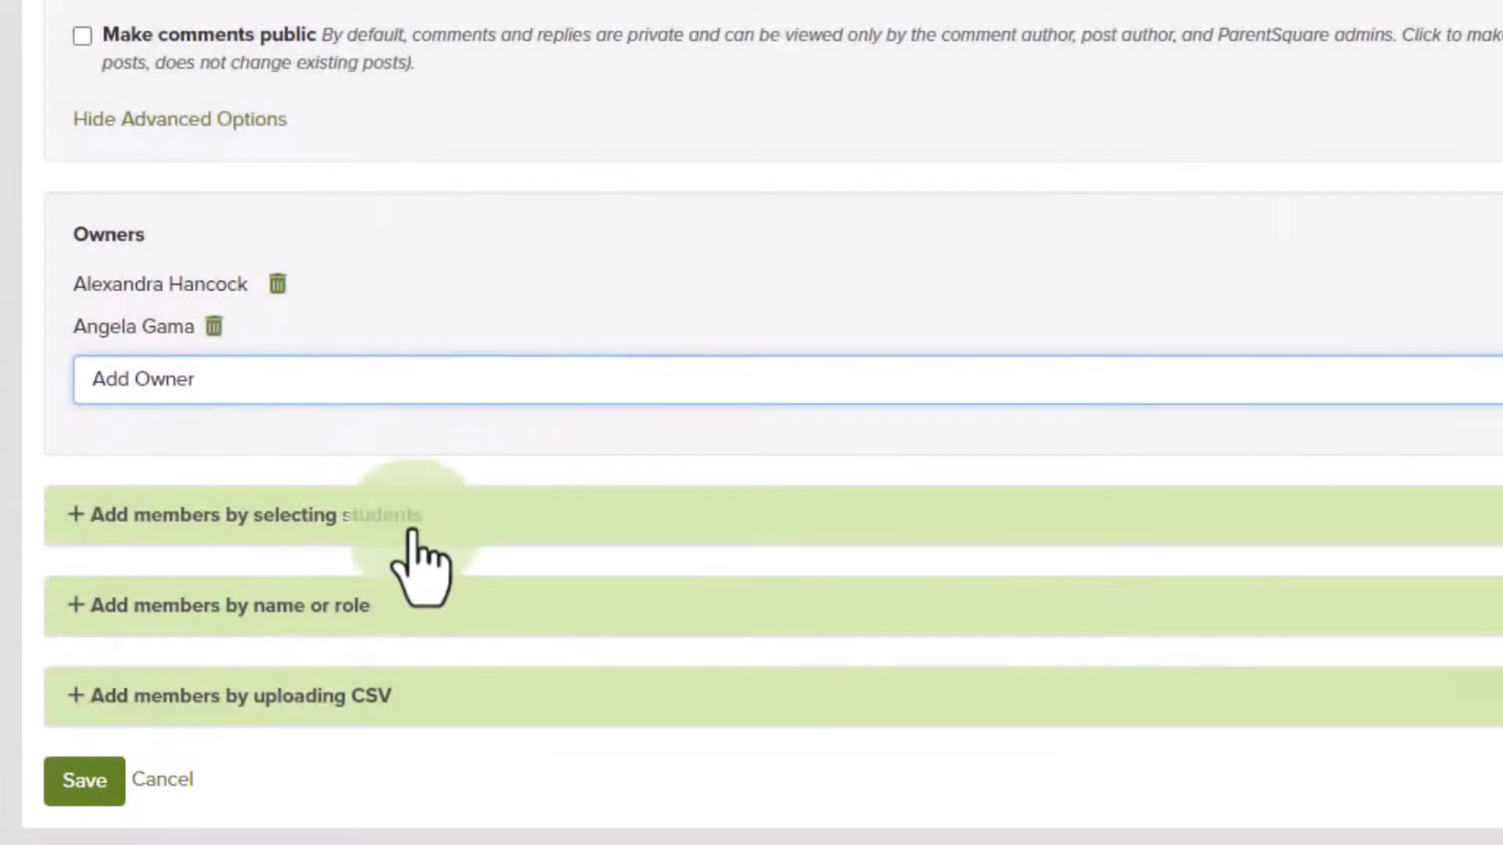
click(291, 513)
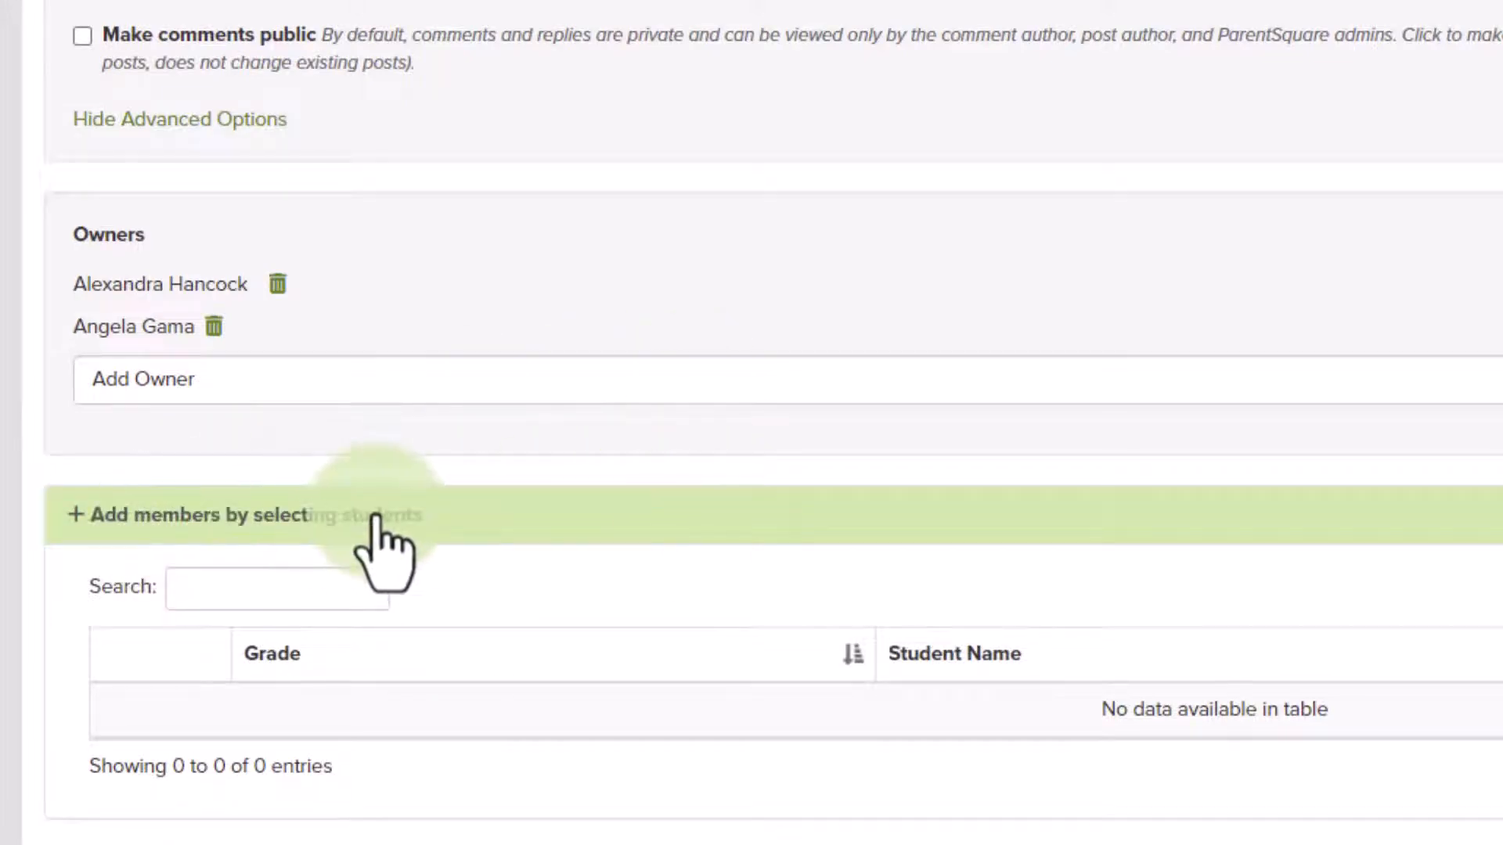
scroll(386, 544, down, 3)
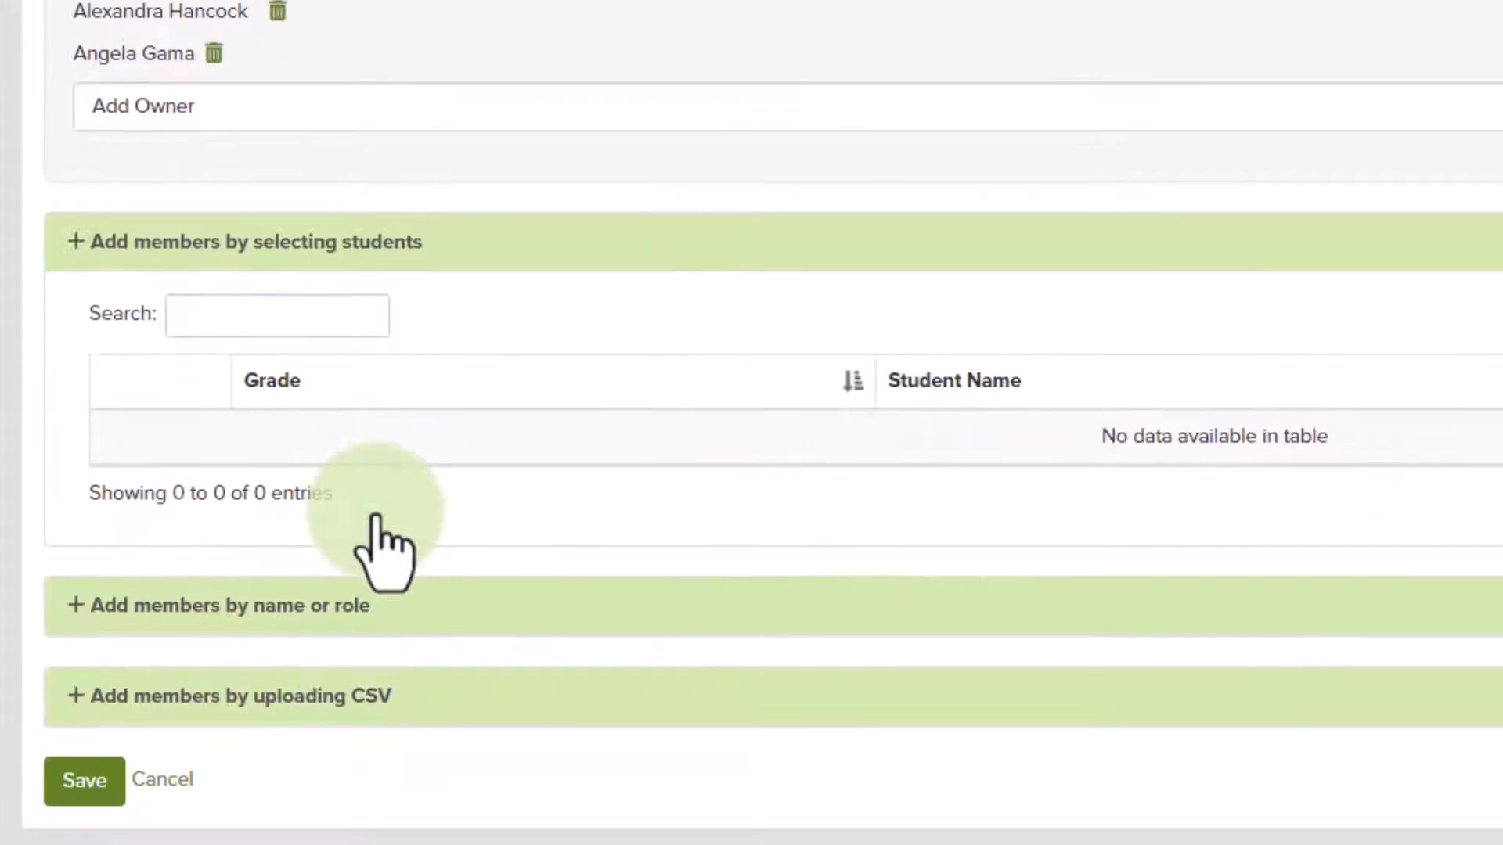
click(259, 319)
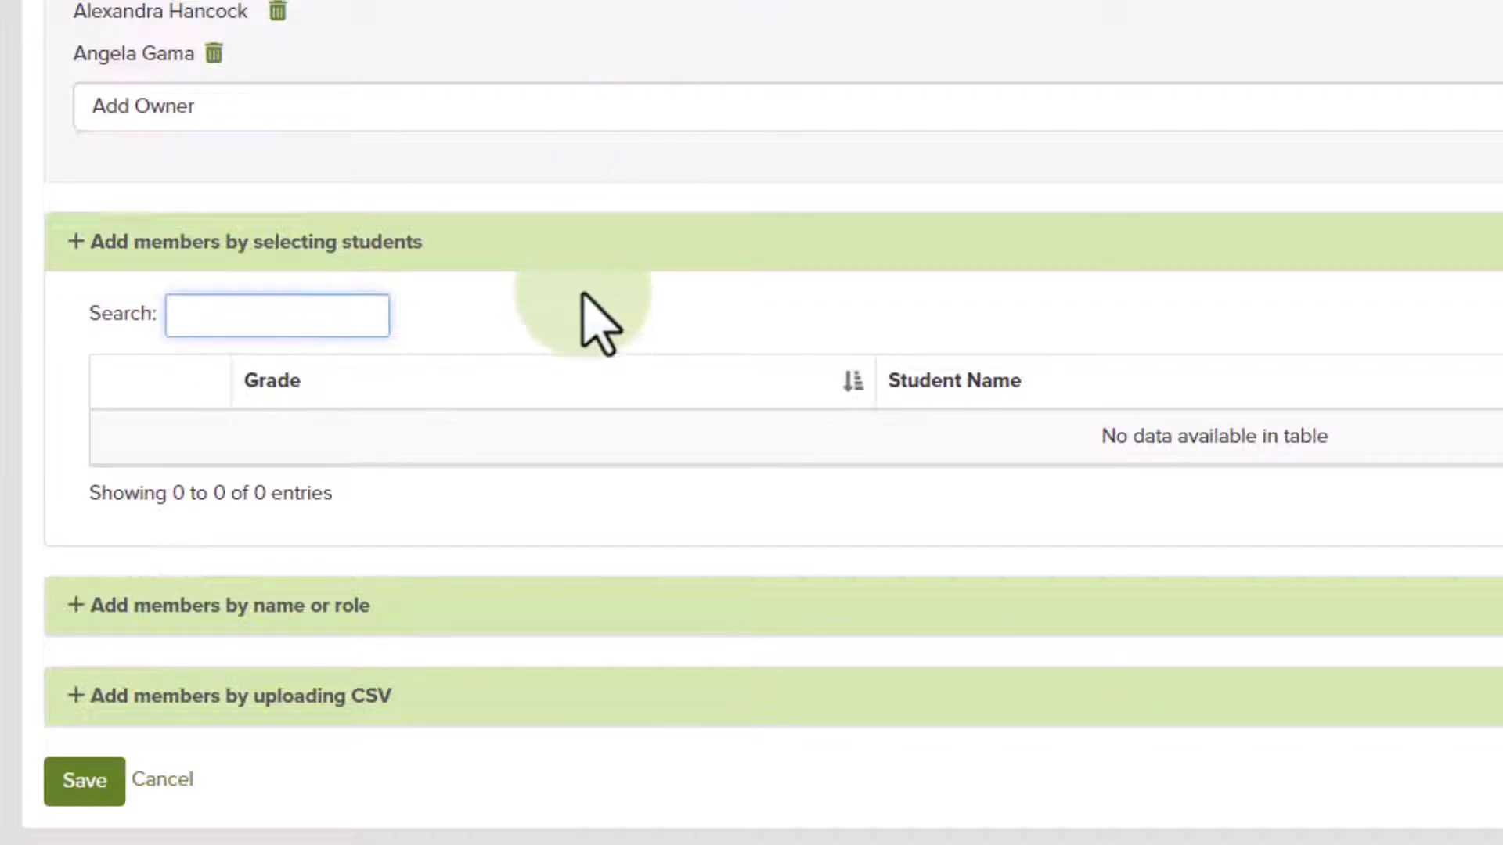
click(583, 258)
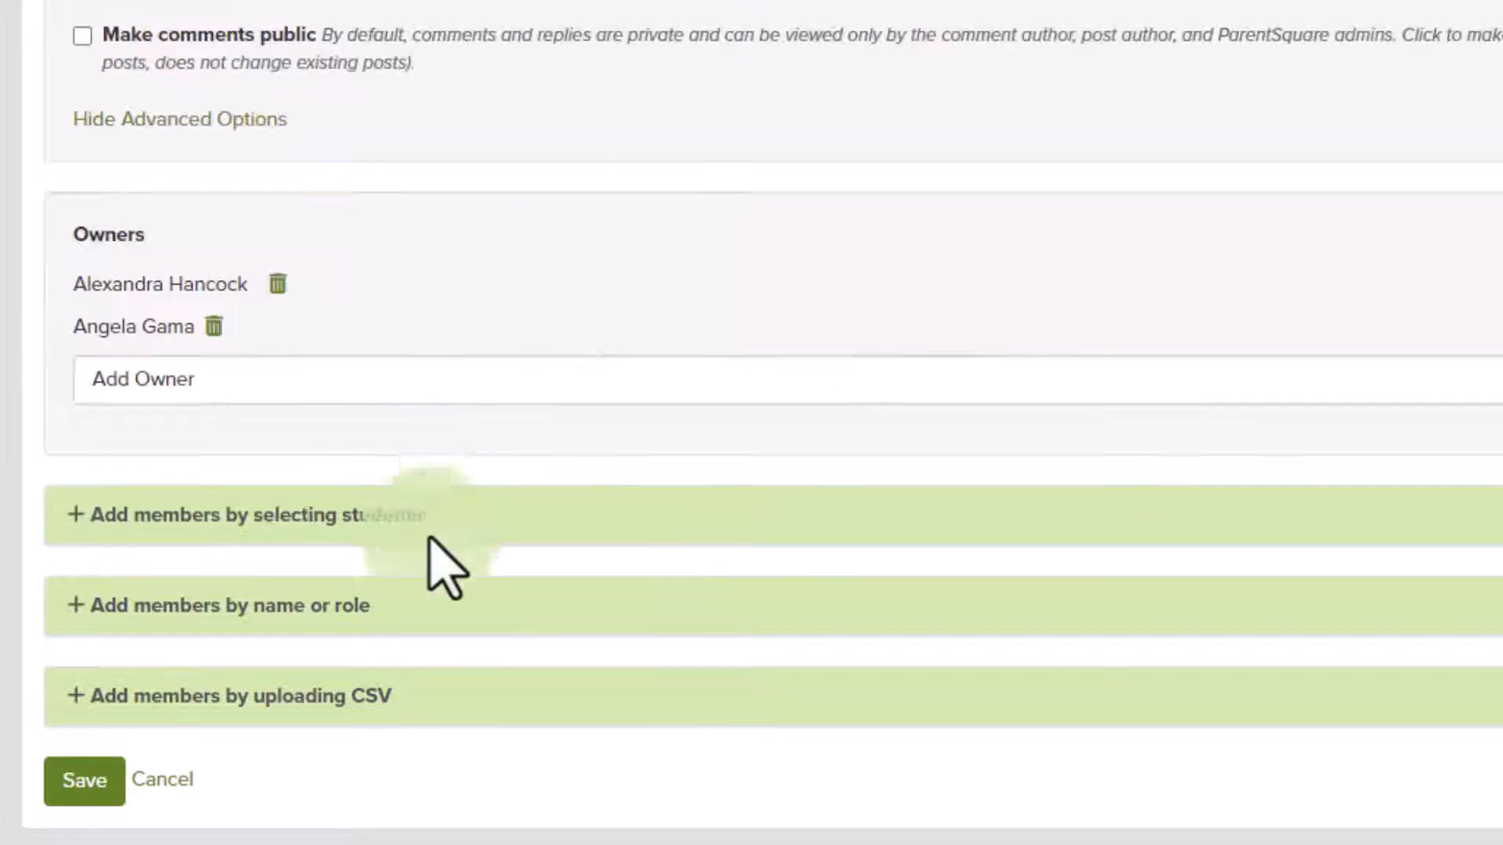
Step: Browse the list for adding members by name or role and select the entry with the Principal role
click(404, 603)
scroll(453, 393, down, 2)
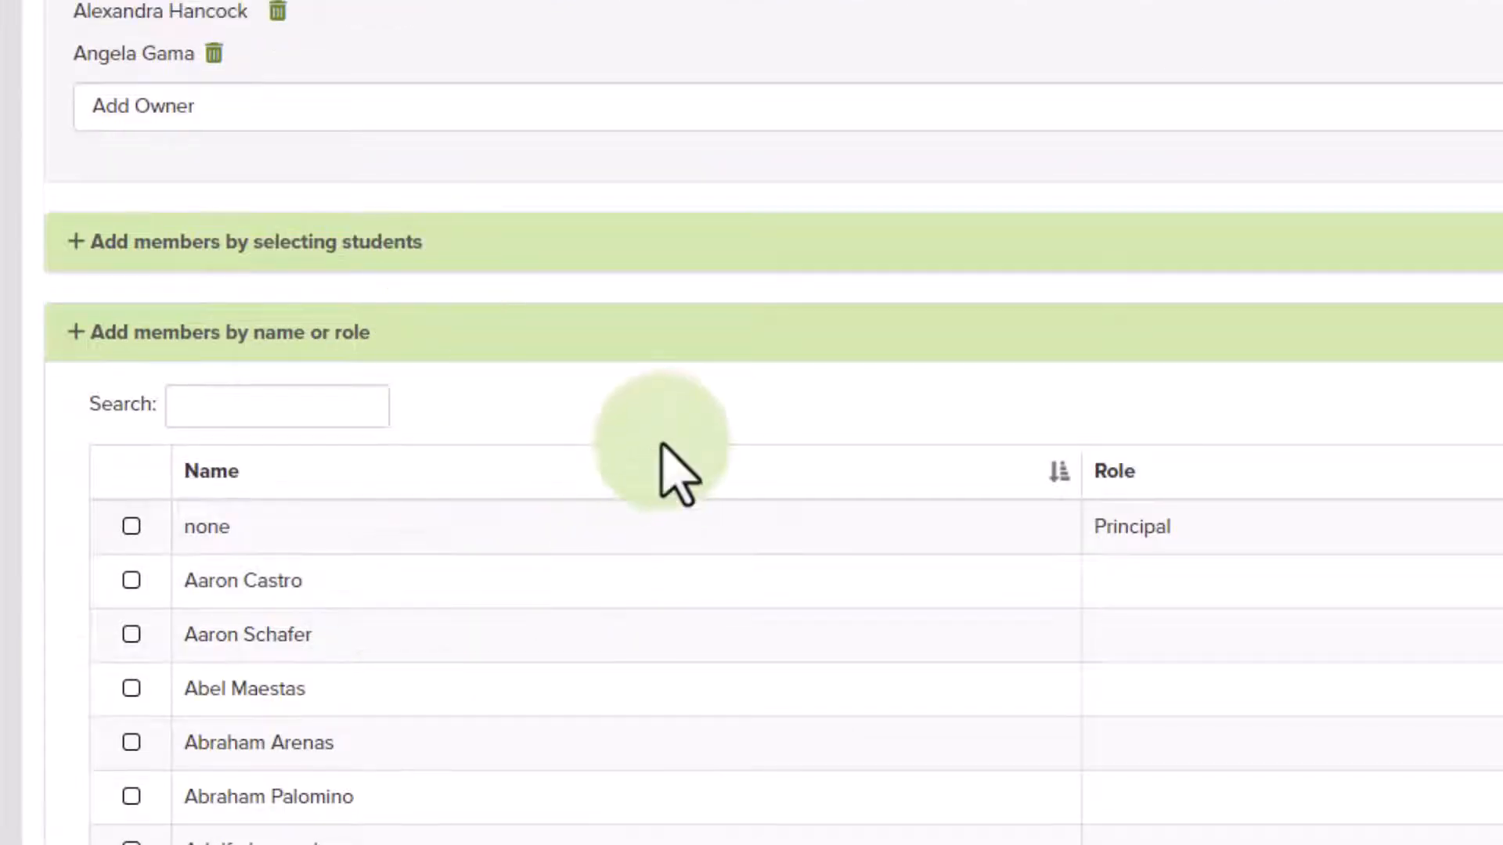
scroll(667, 460, down, 1)
scroll(666, 442, down, 2)
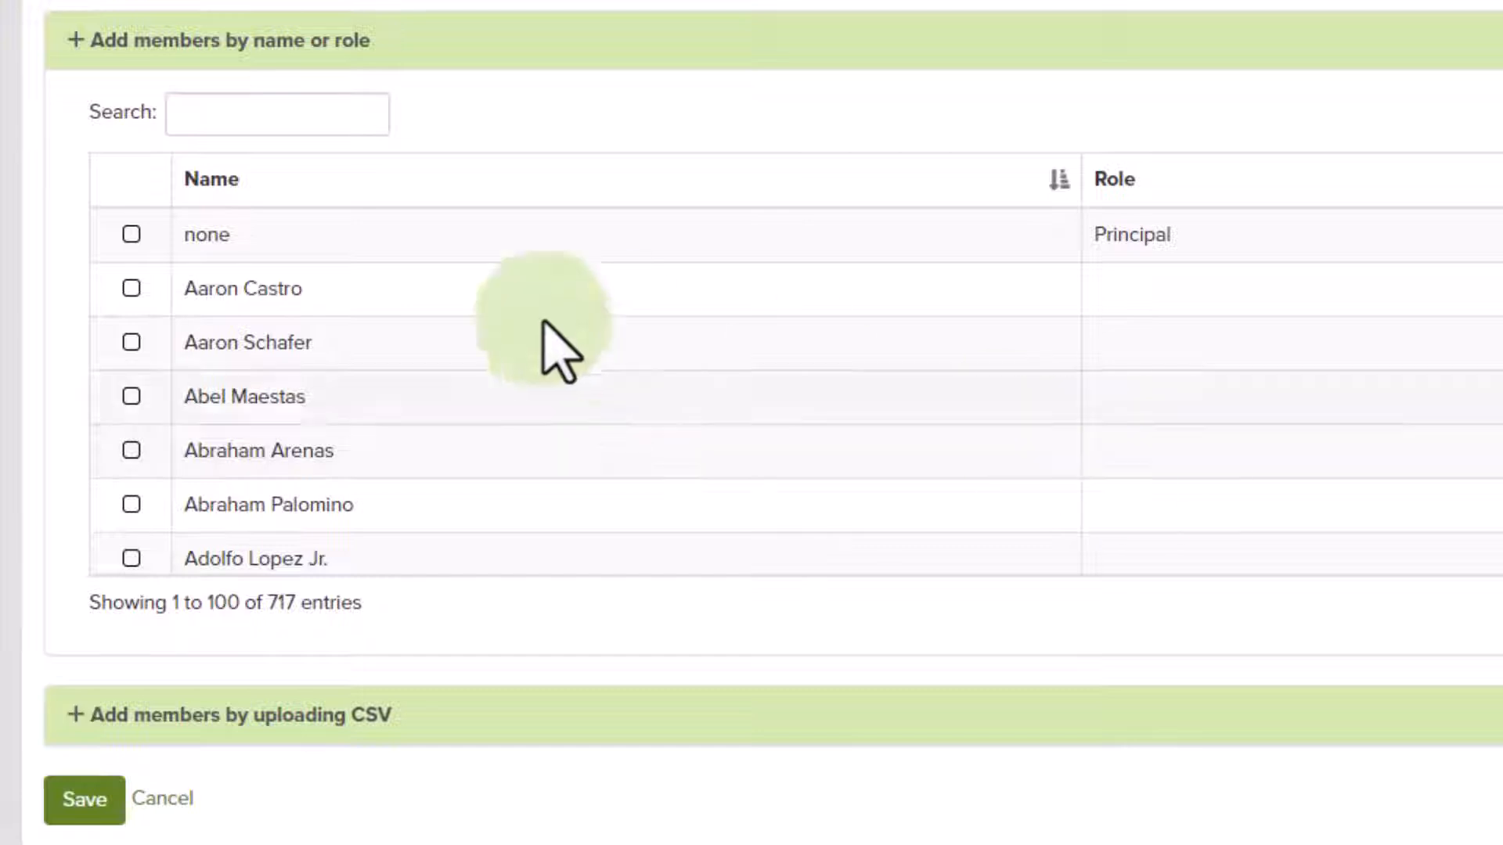
scroll(712, 358, down, 20)
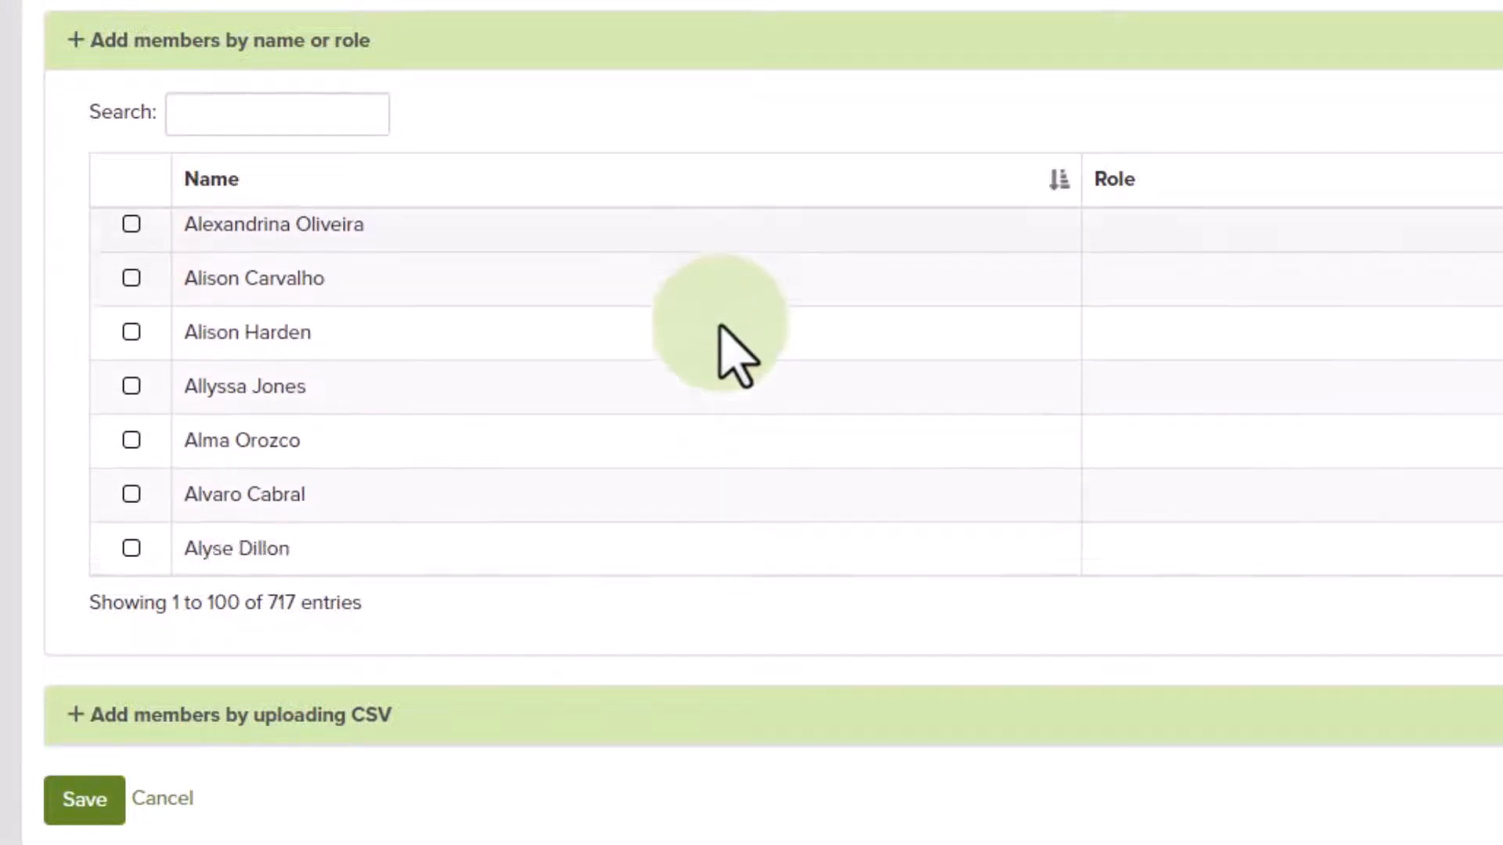
scroll(719, 326, up, 12)
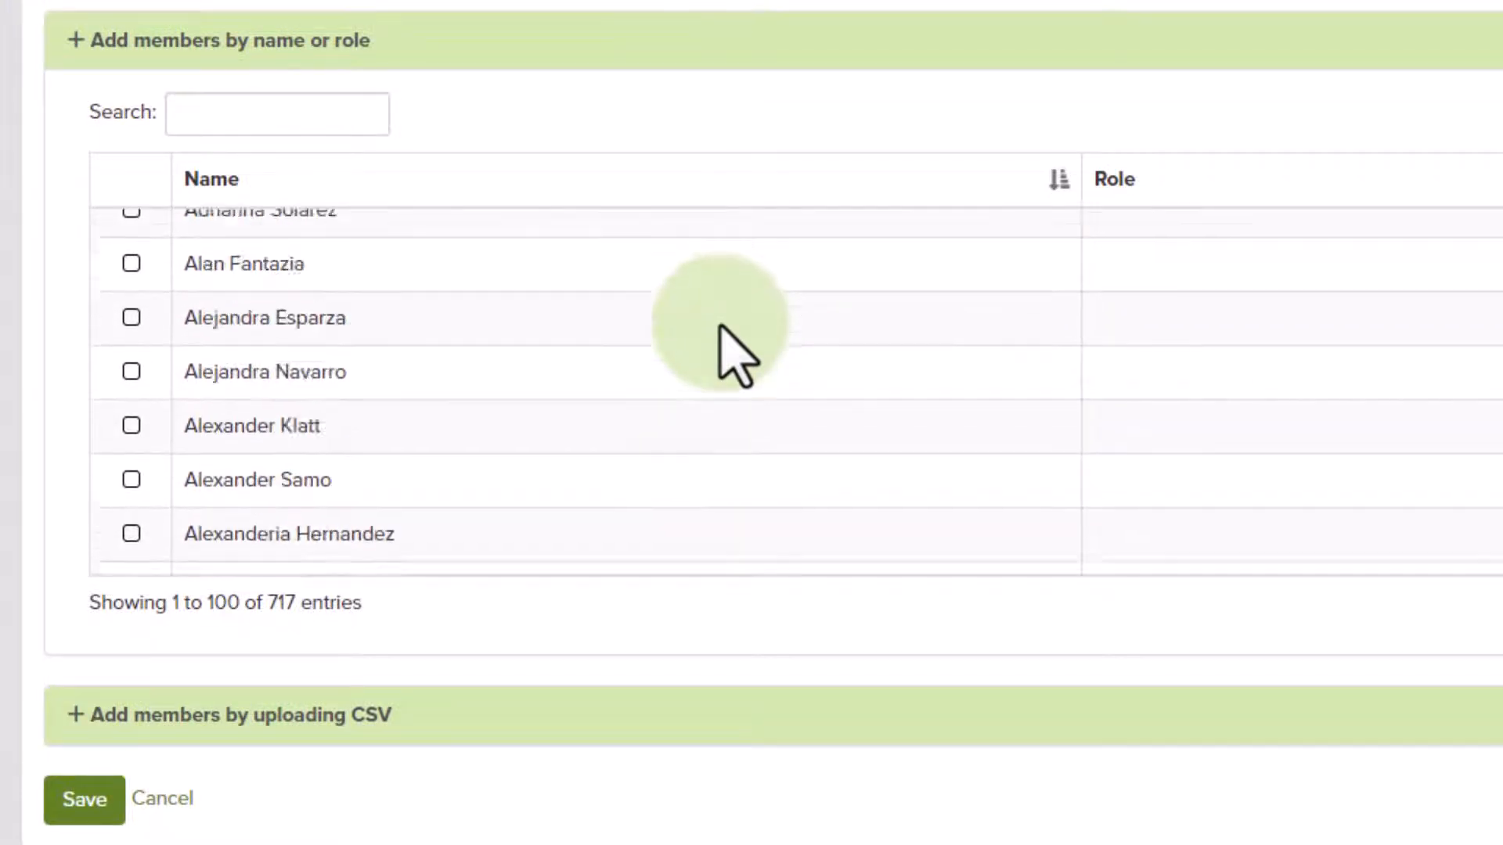
scroll(735, 356, up, 3)
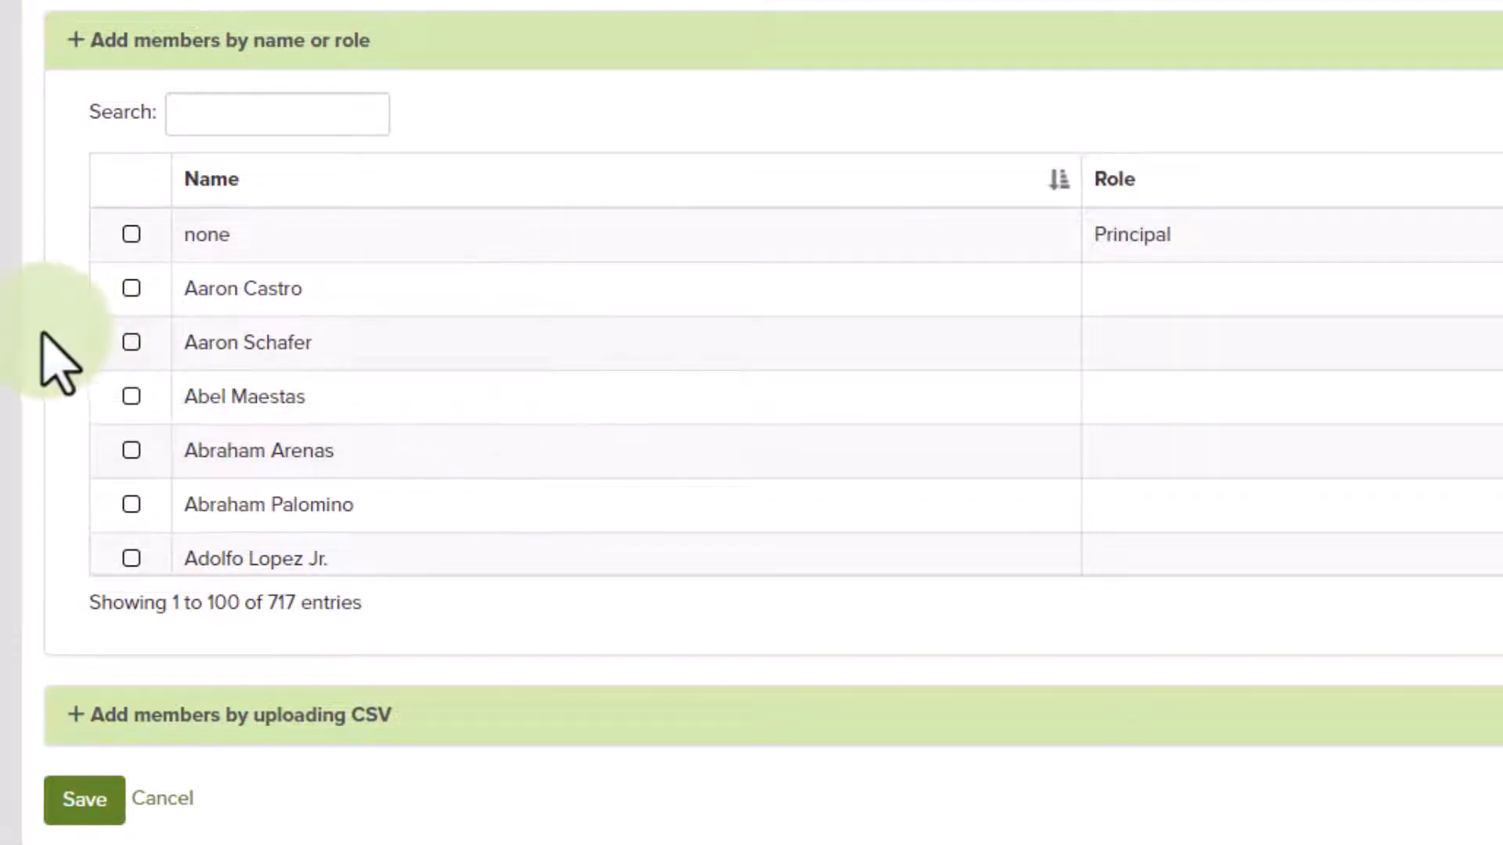
click(129, 230)
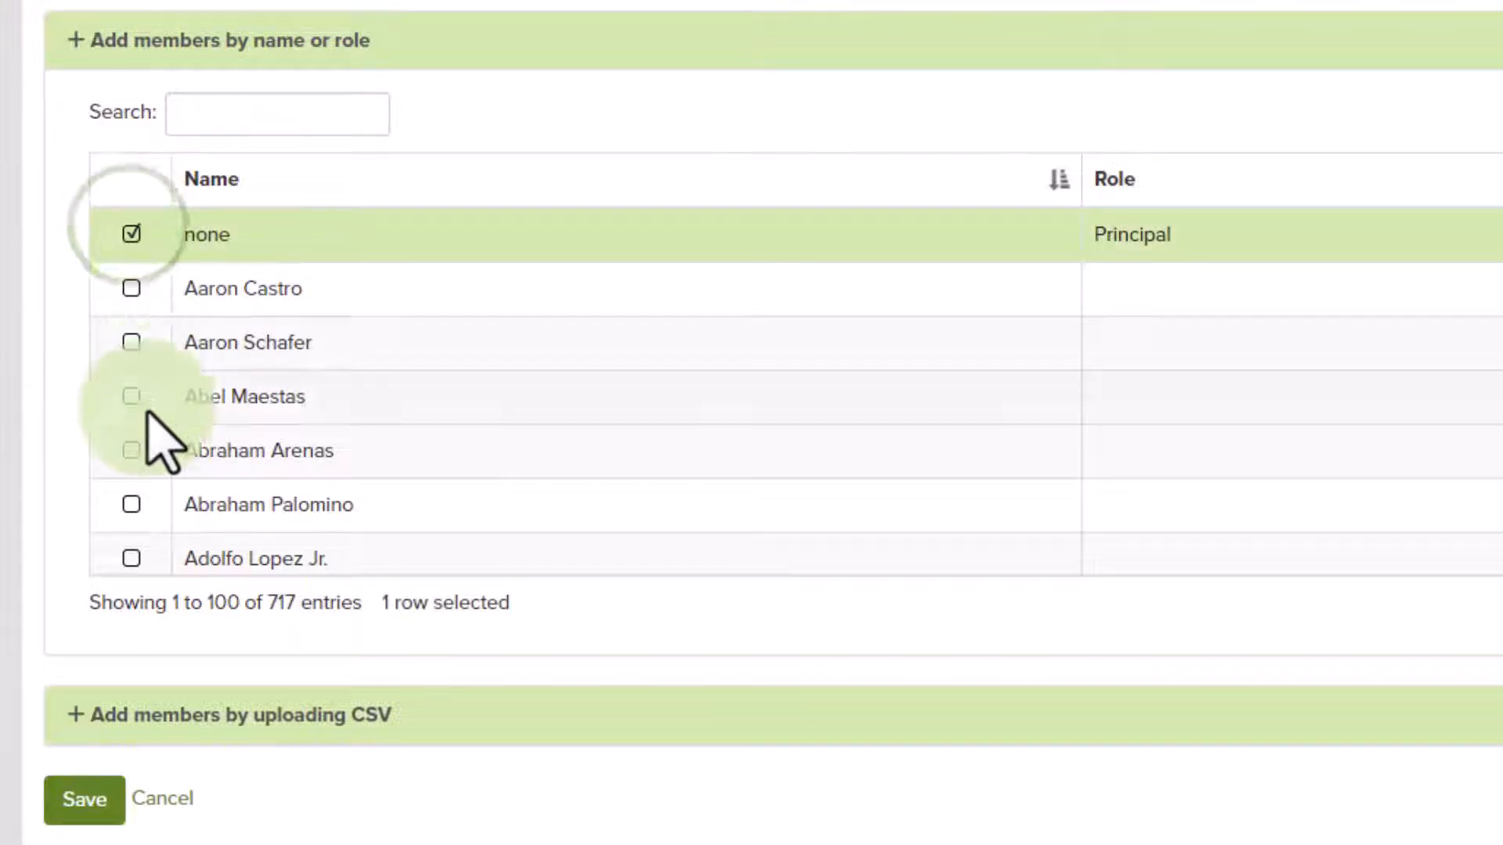
click(78, 800)
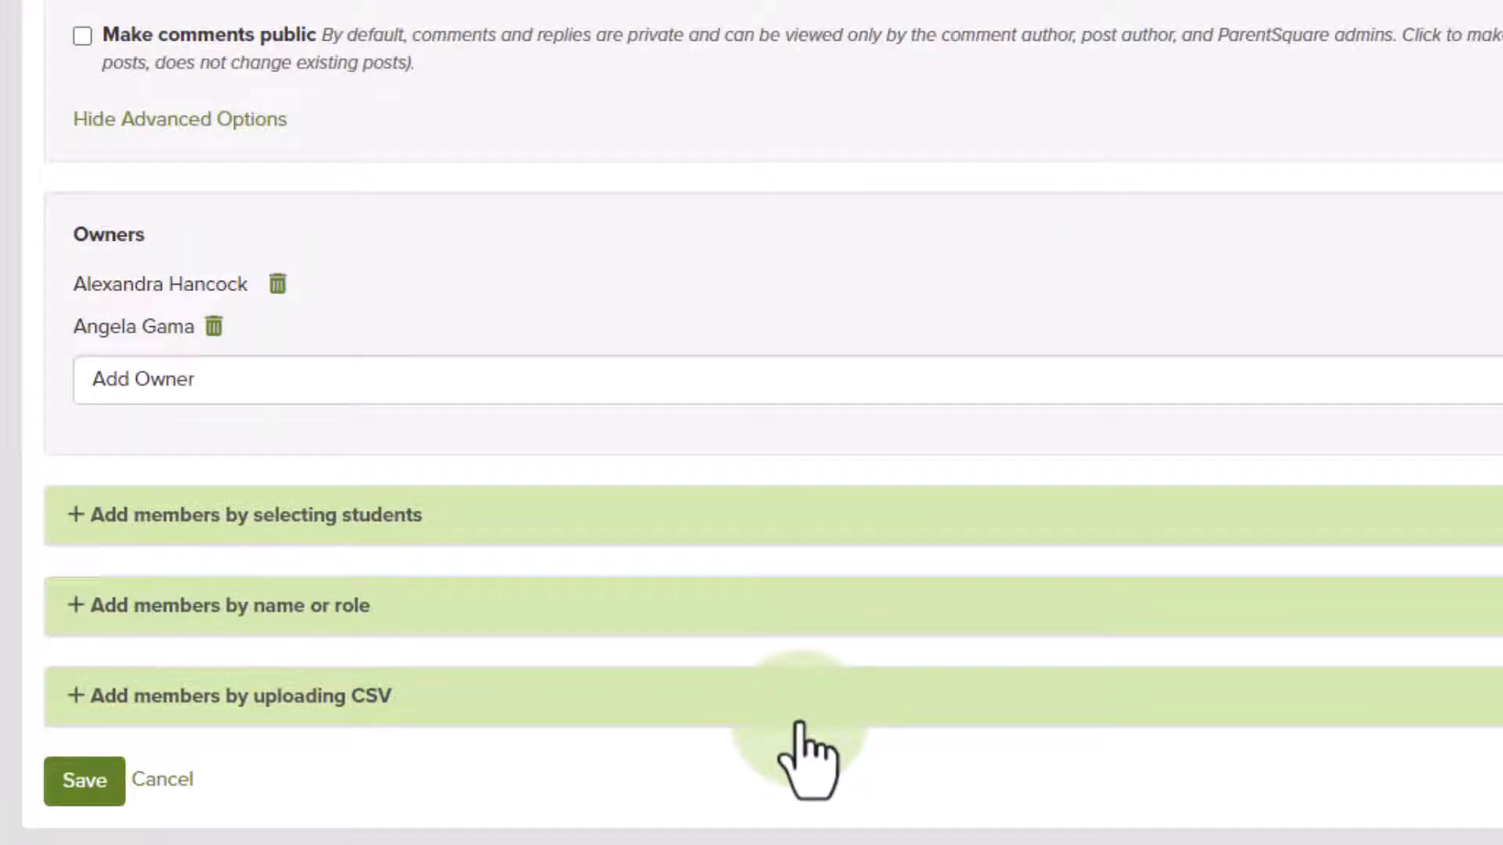
Step: Show the student and staff file options for adding members by uploading CSV
click(195, 695)
scroll(1125, 520, down, 3)
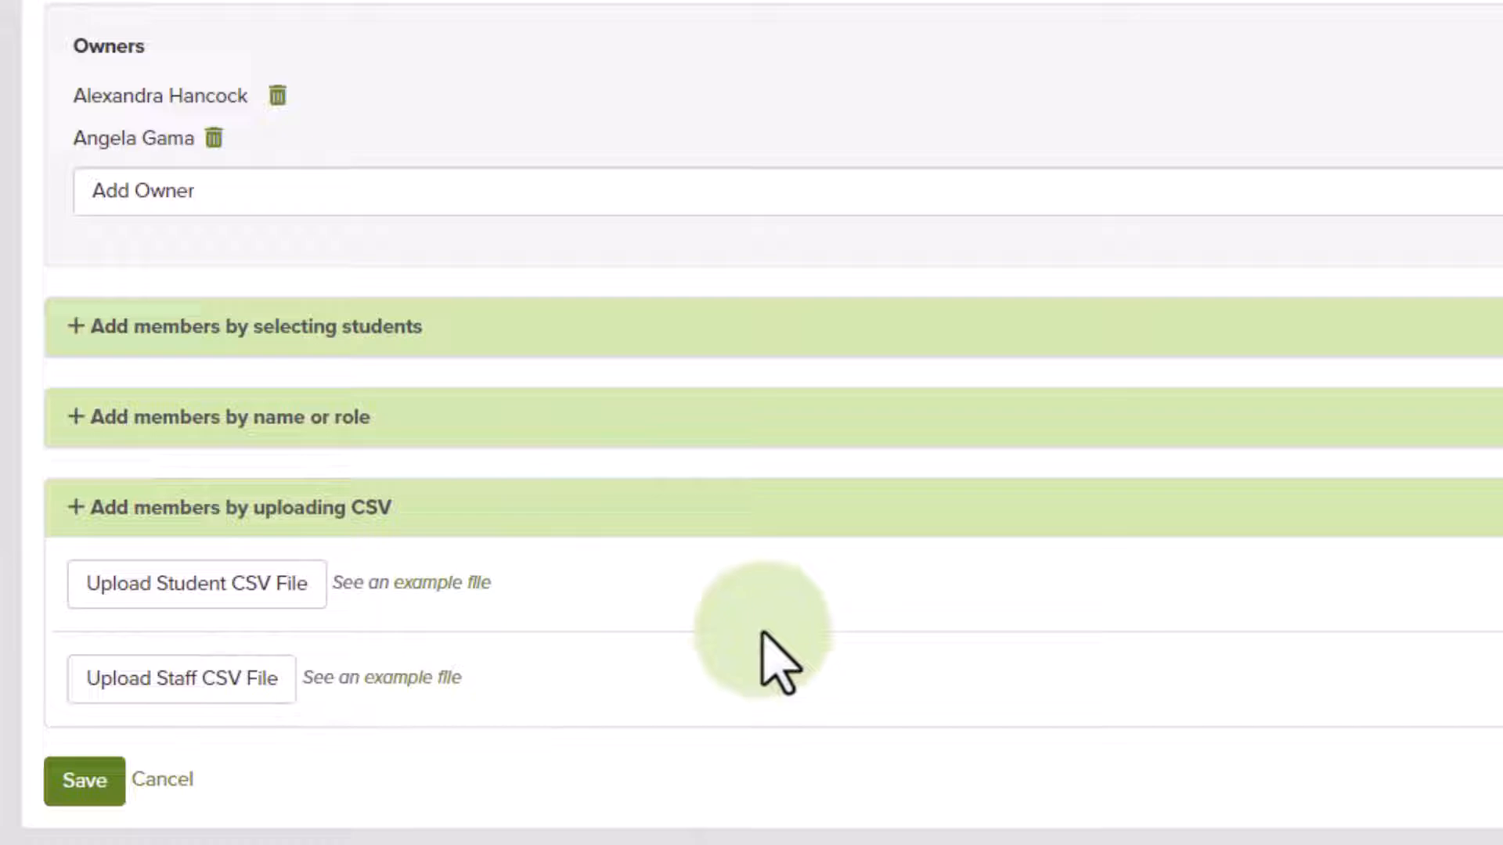
Step: Examine the example file for the student CSV upload and close it
click(425, 585)
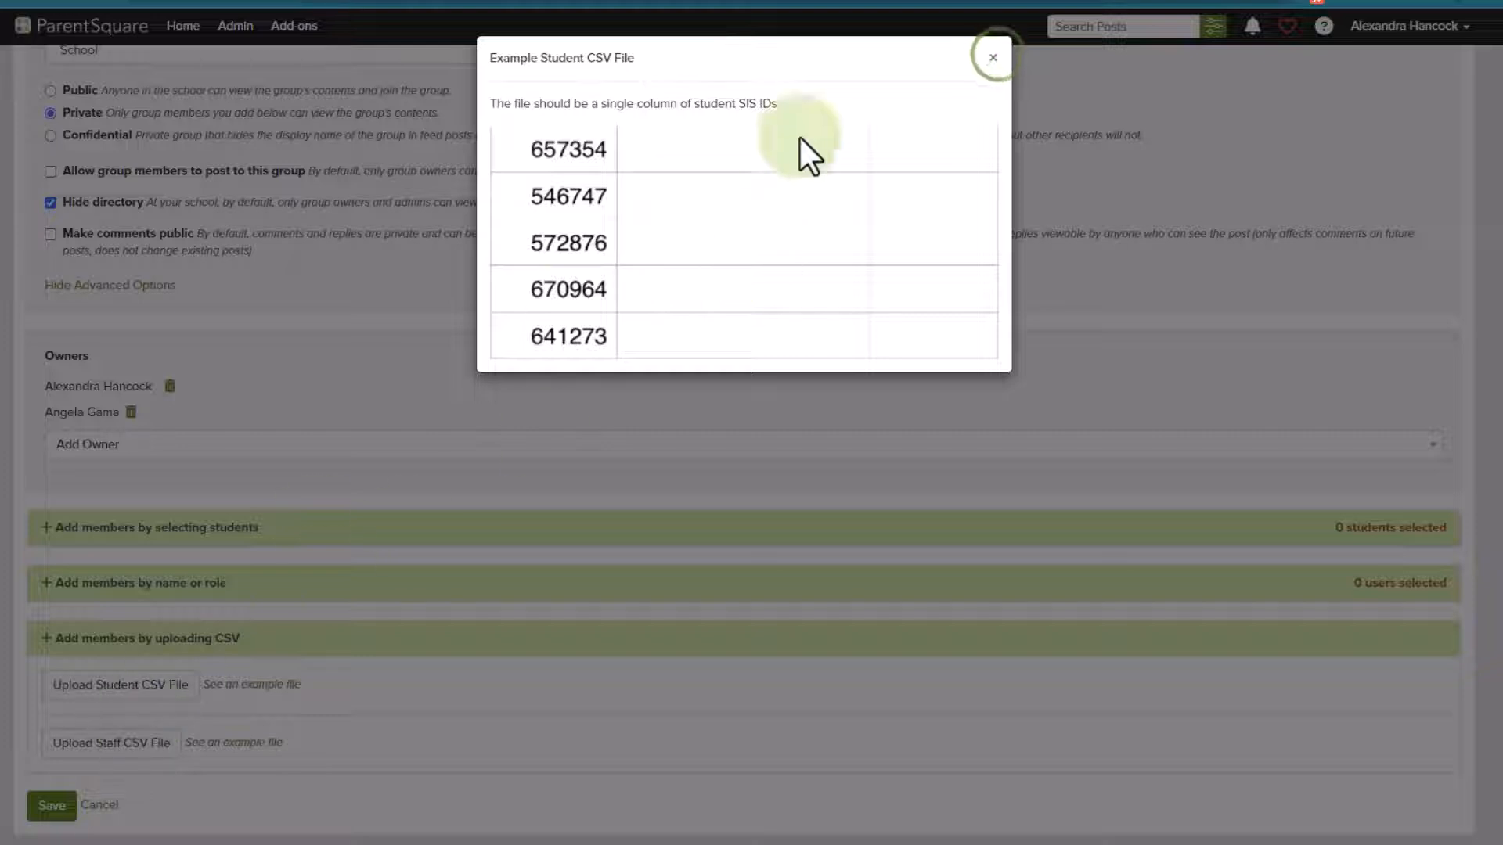
click(992, 54)
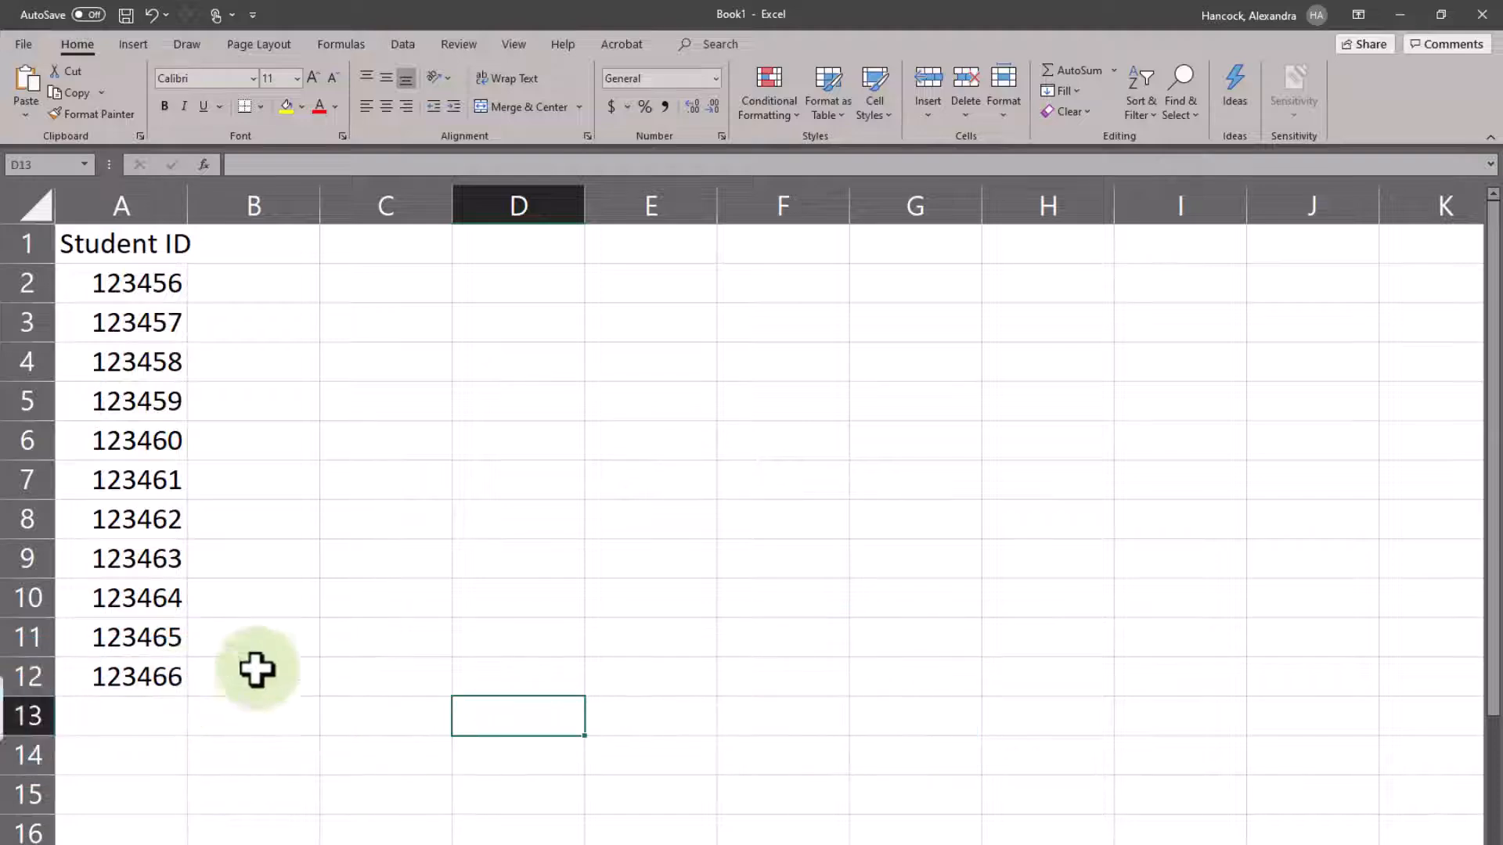
Step: Switch to Excel and save the student ID workbook to the Desktop as a CSV UTF-8 (Comma delimited) file named Student IDs
click(28, 44)
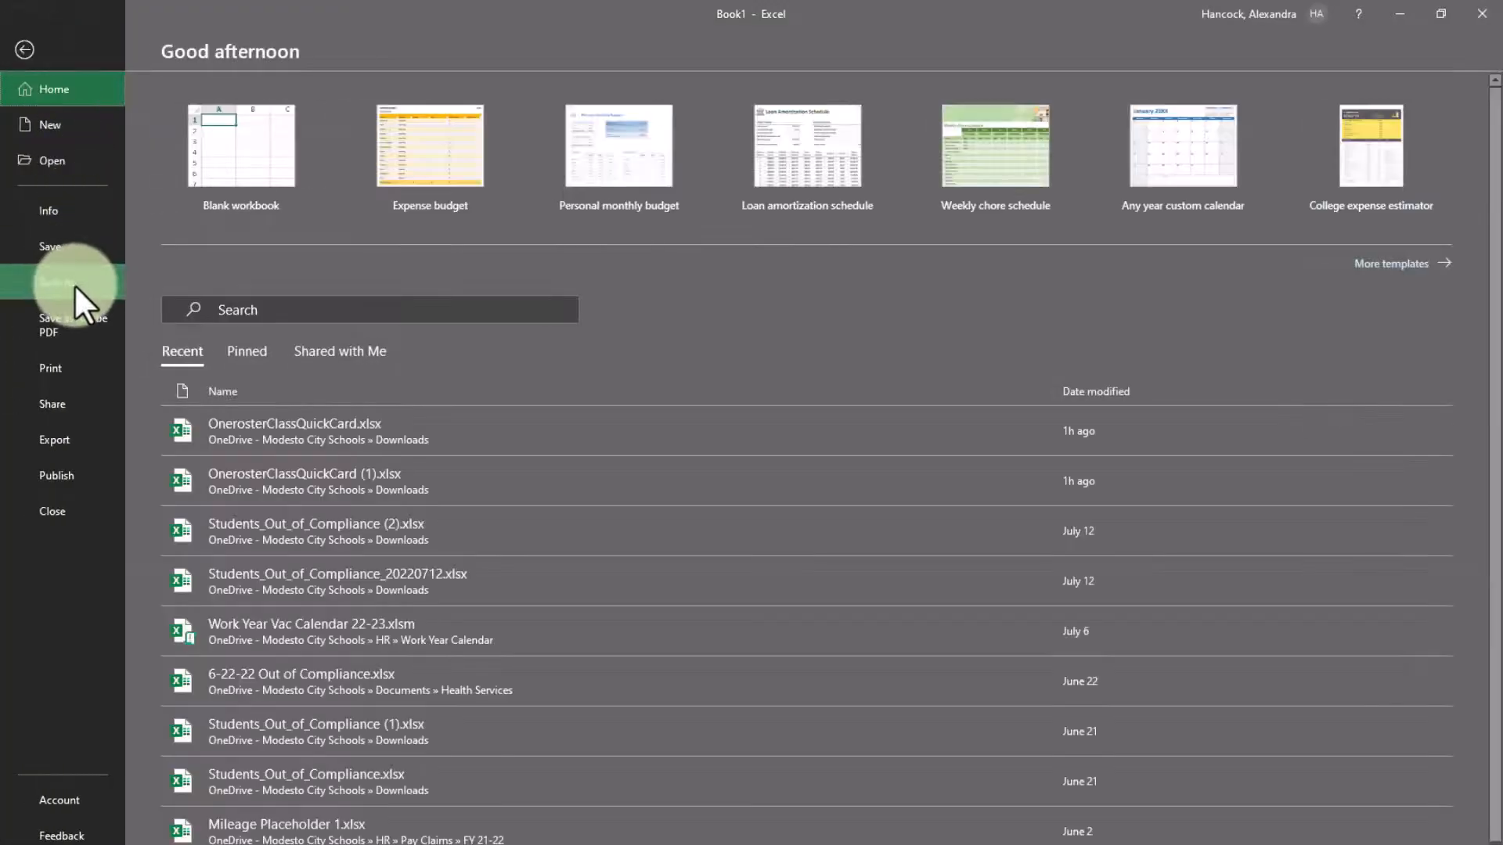
click(73, 284)
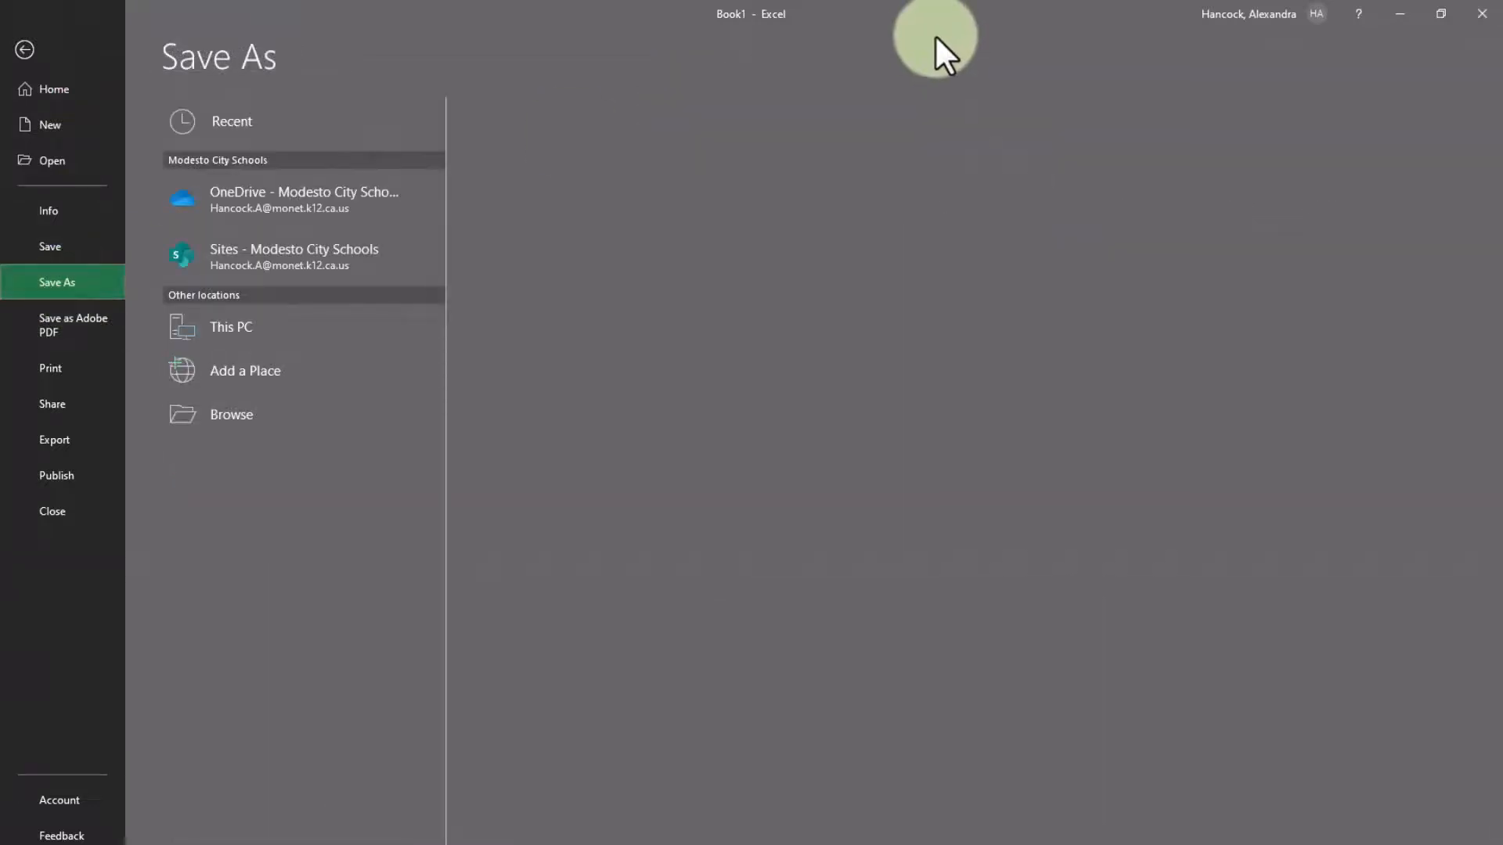
click(194, 405)
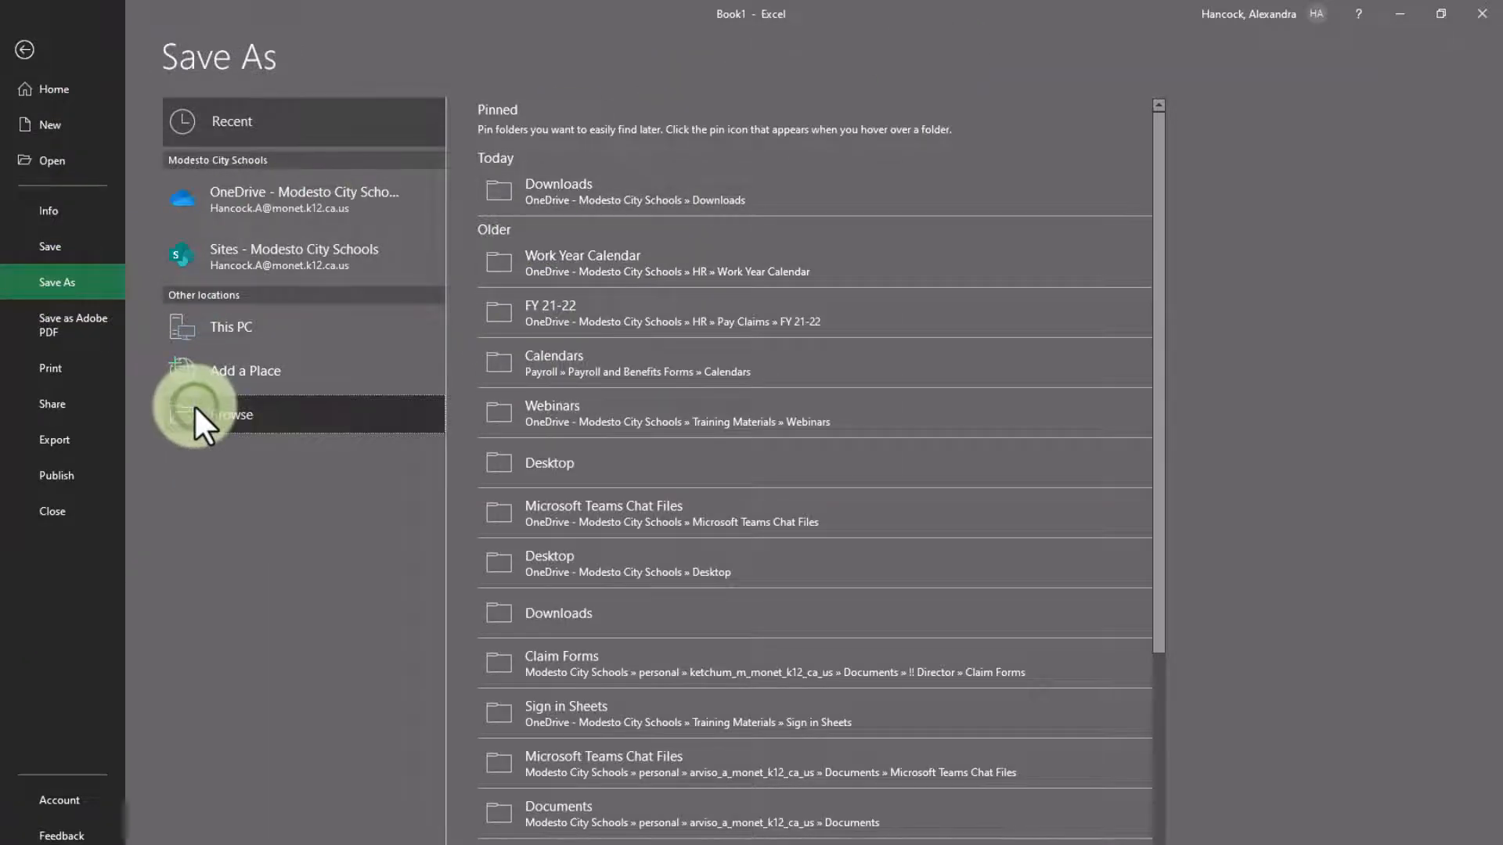
click(247, 415)
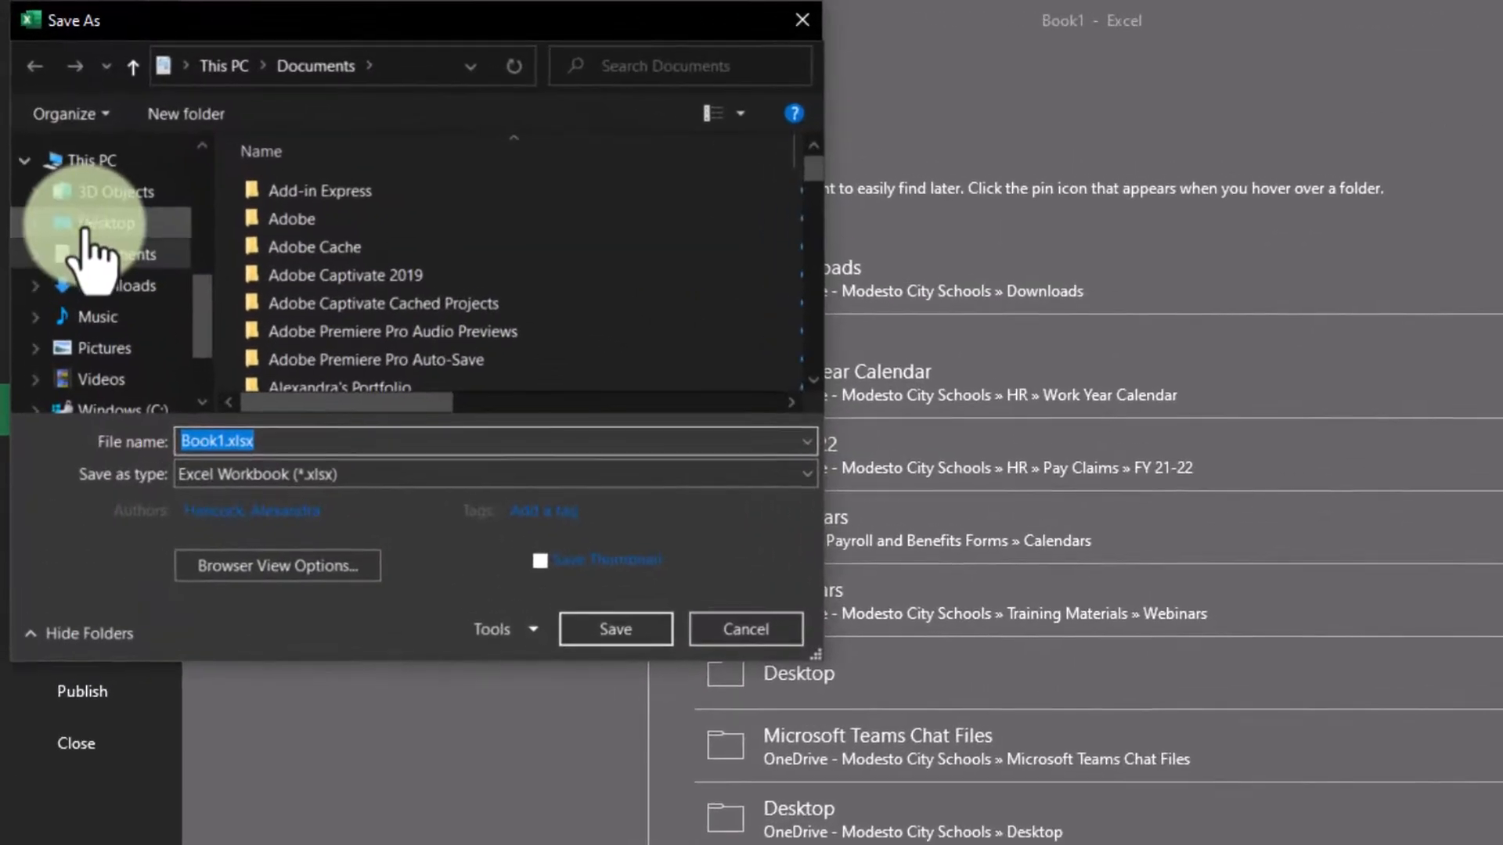
click(59, 155)
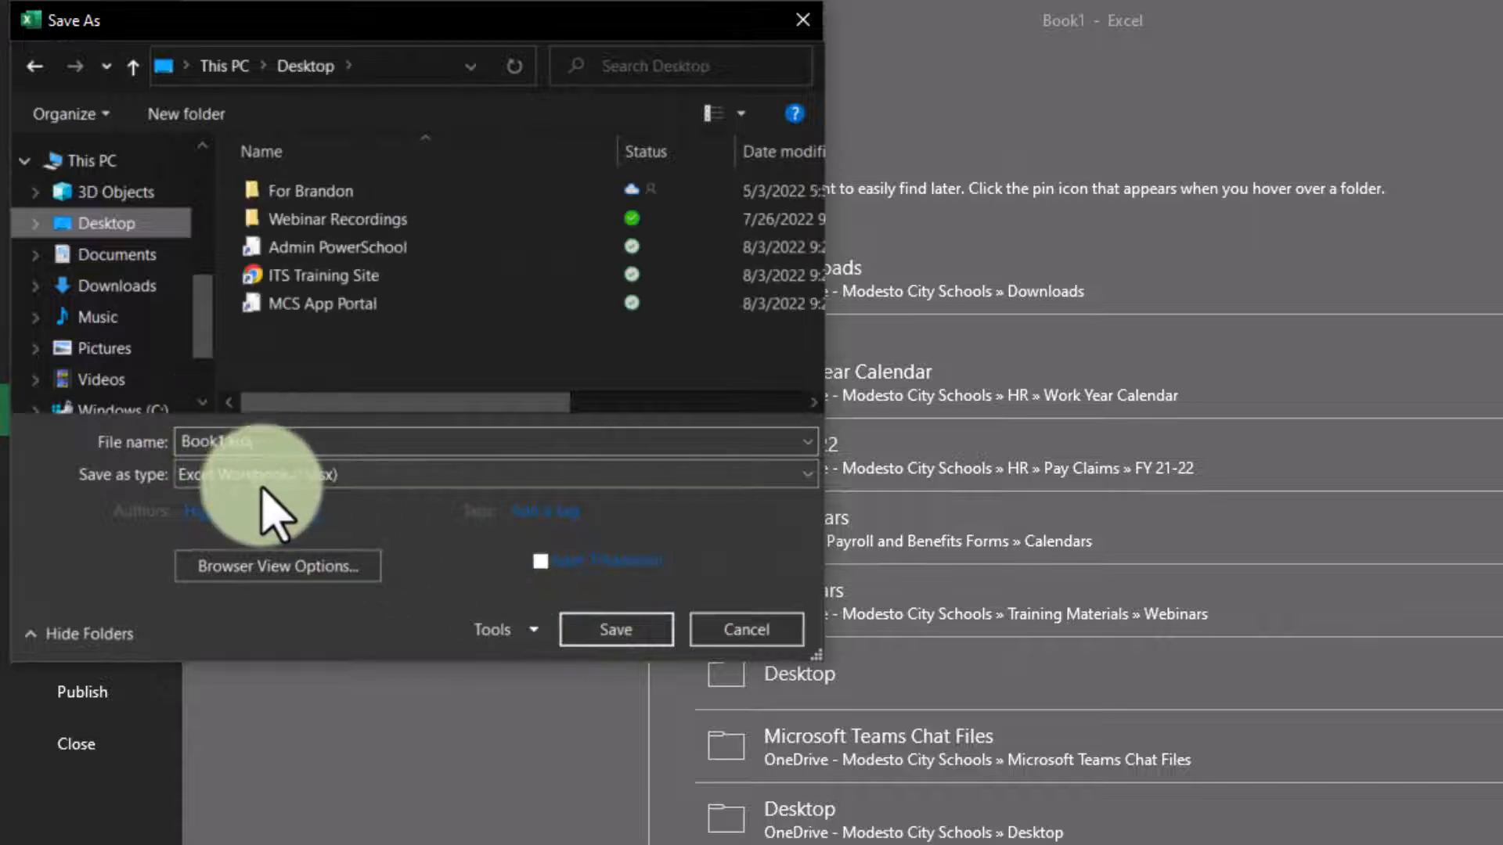
click(188, 478)
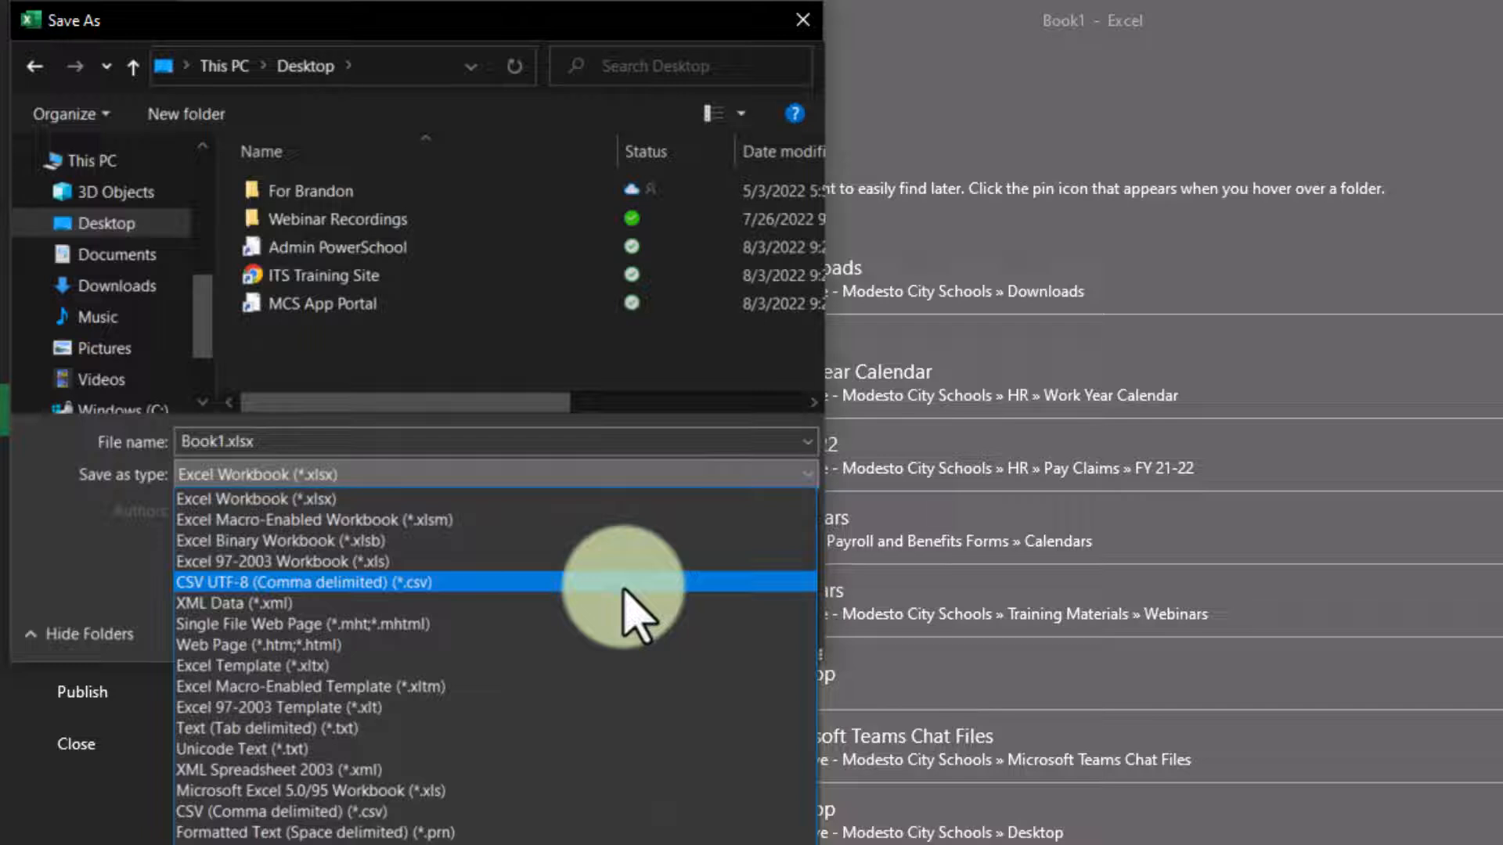
click(624, 587)
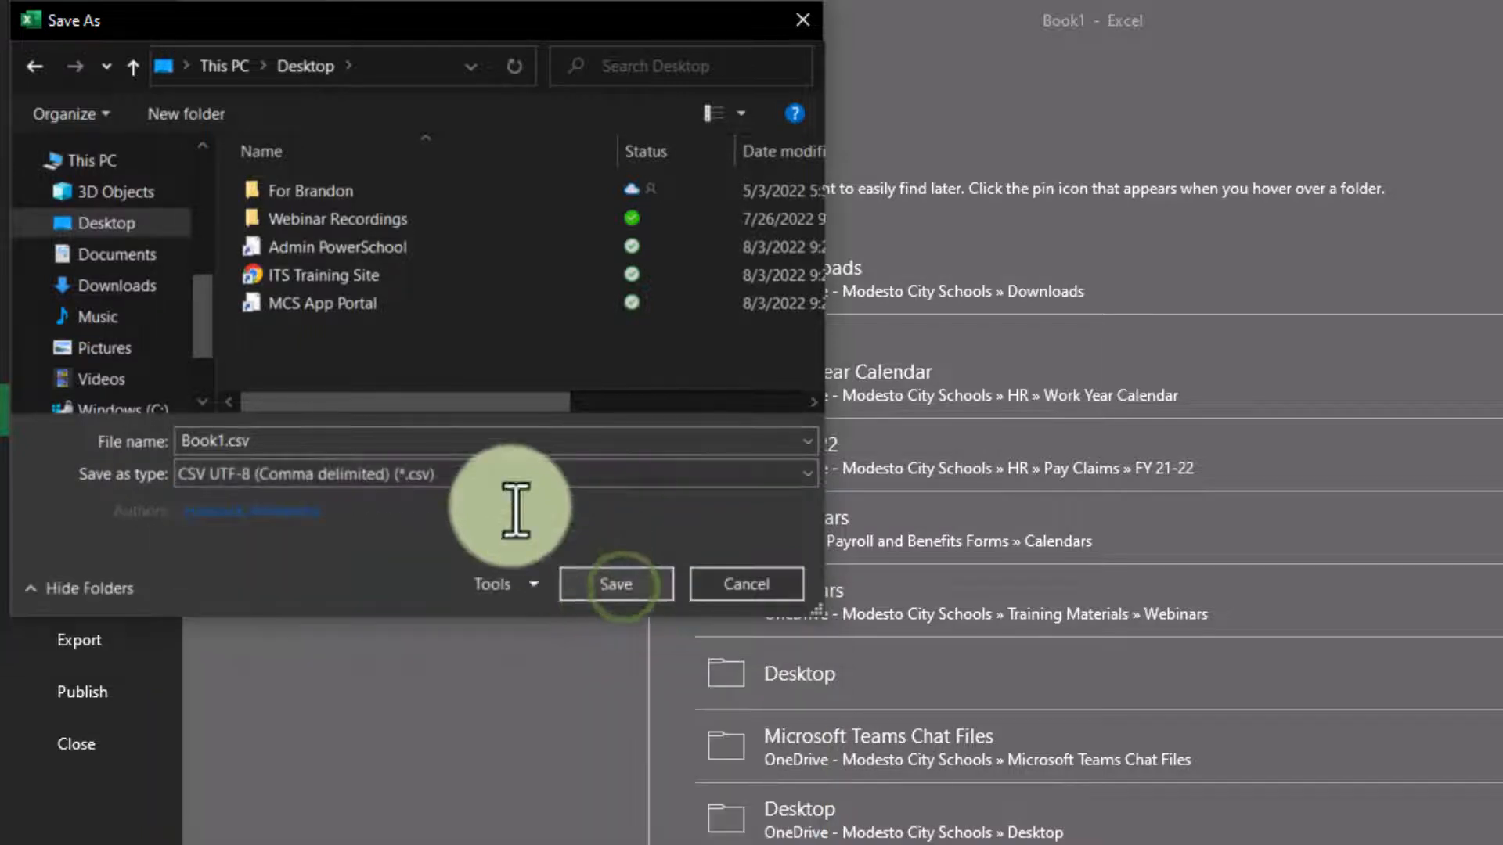
double_click(364, 441)
text(Student IDs)
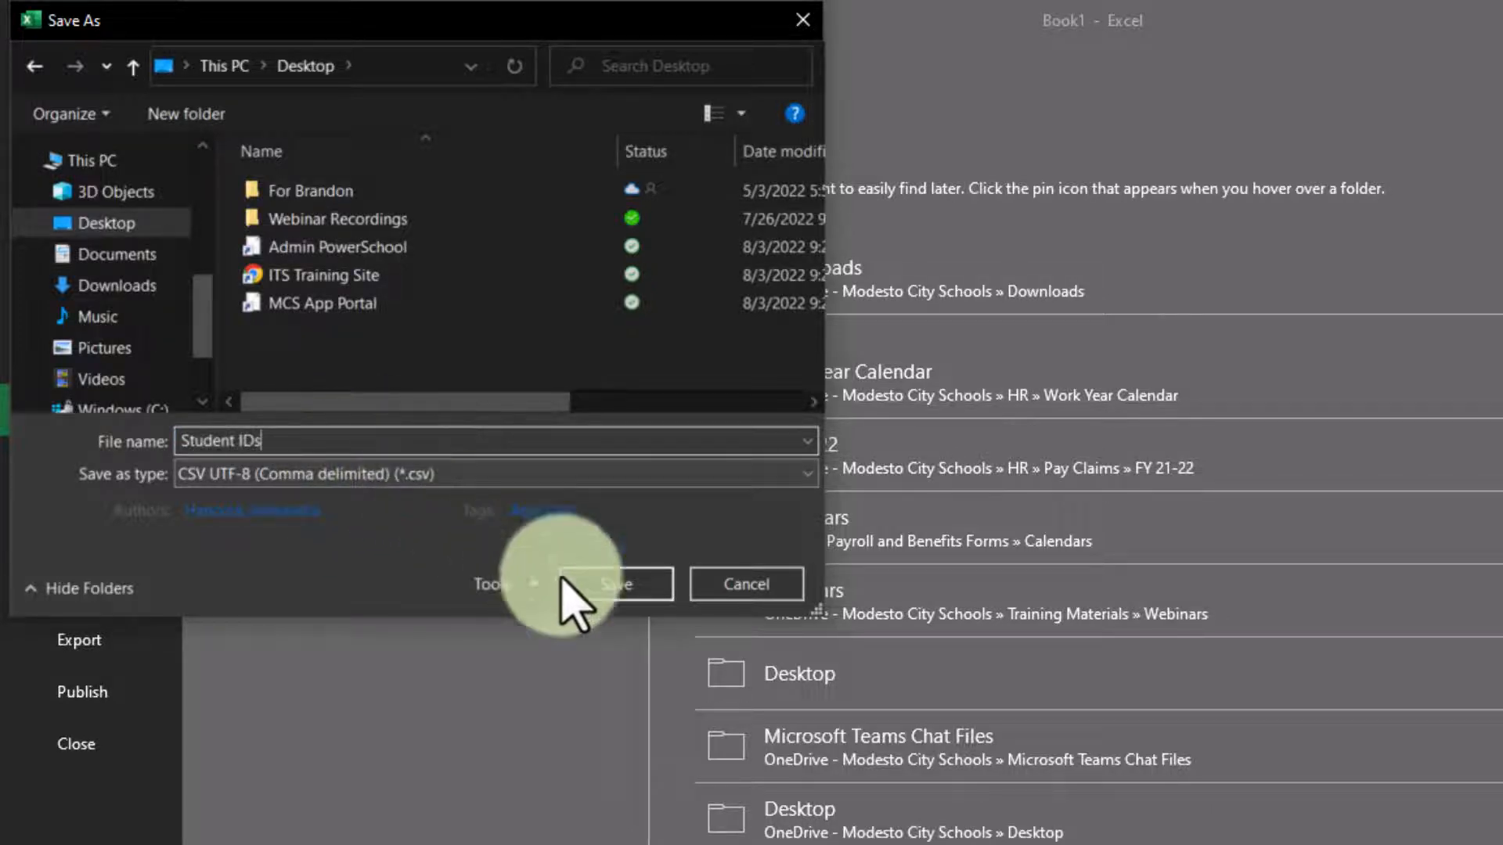
click(616, 586)
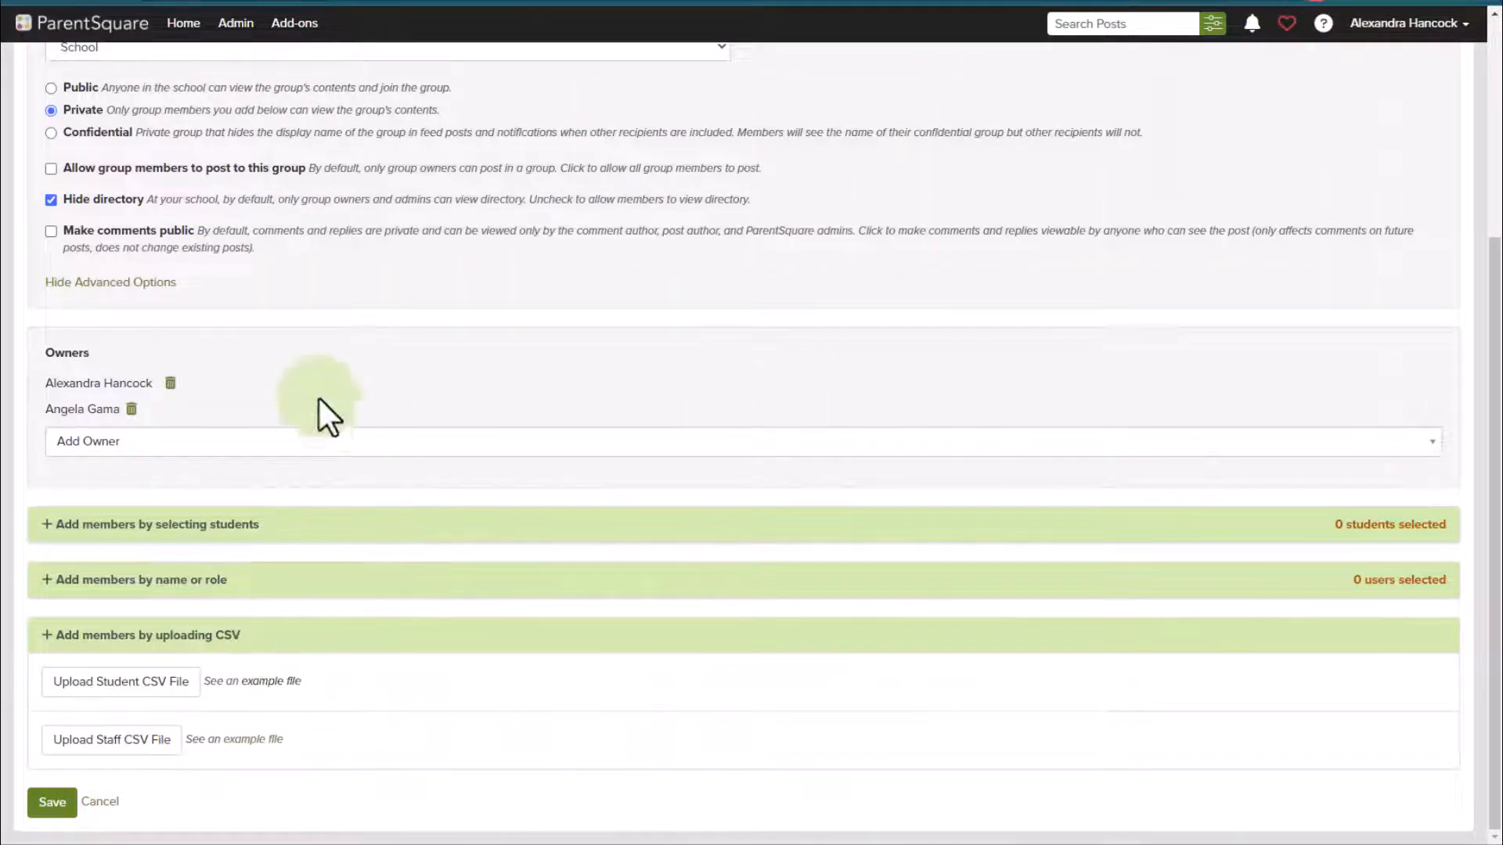
Step: Switch to ParentSquare, try to upload Student IDs.csv from the Desktop as the student member file, and save the static group
click(118, 693)
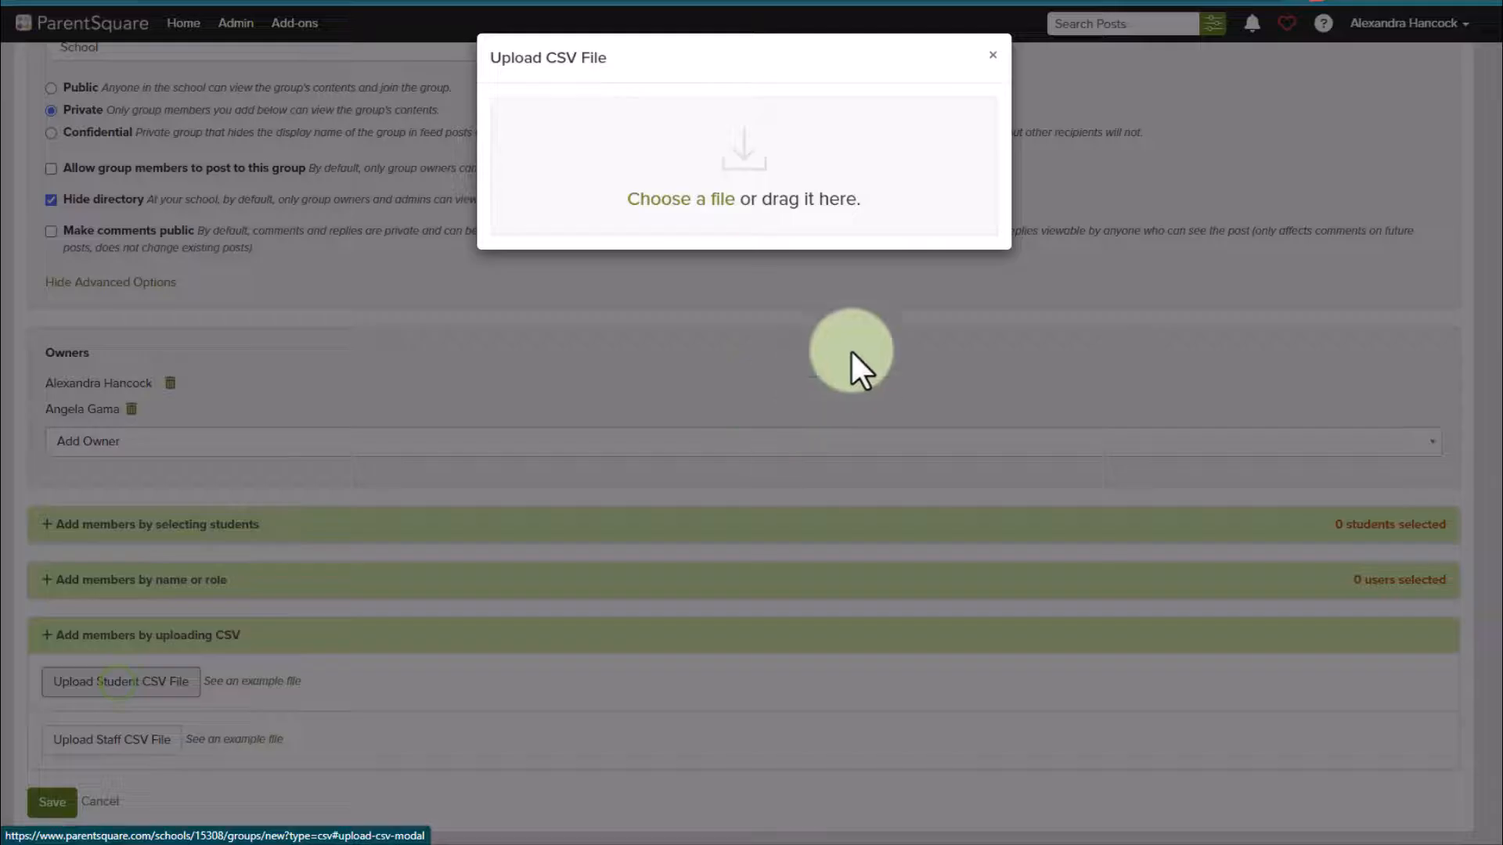
click(658, 201)
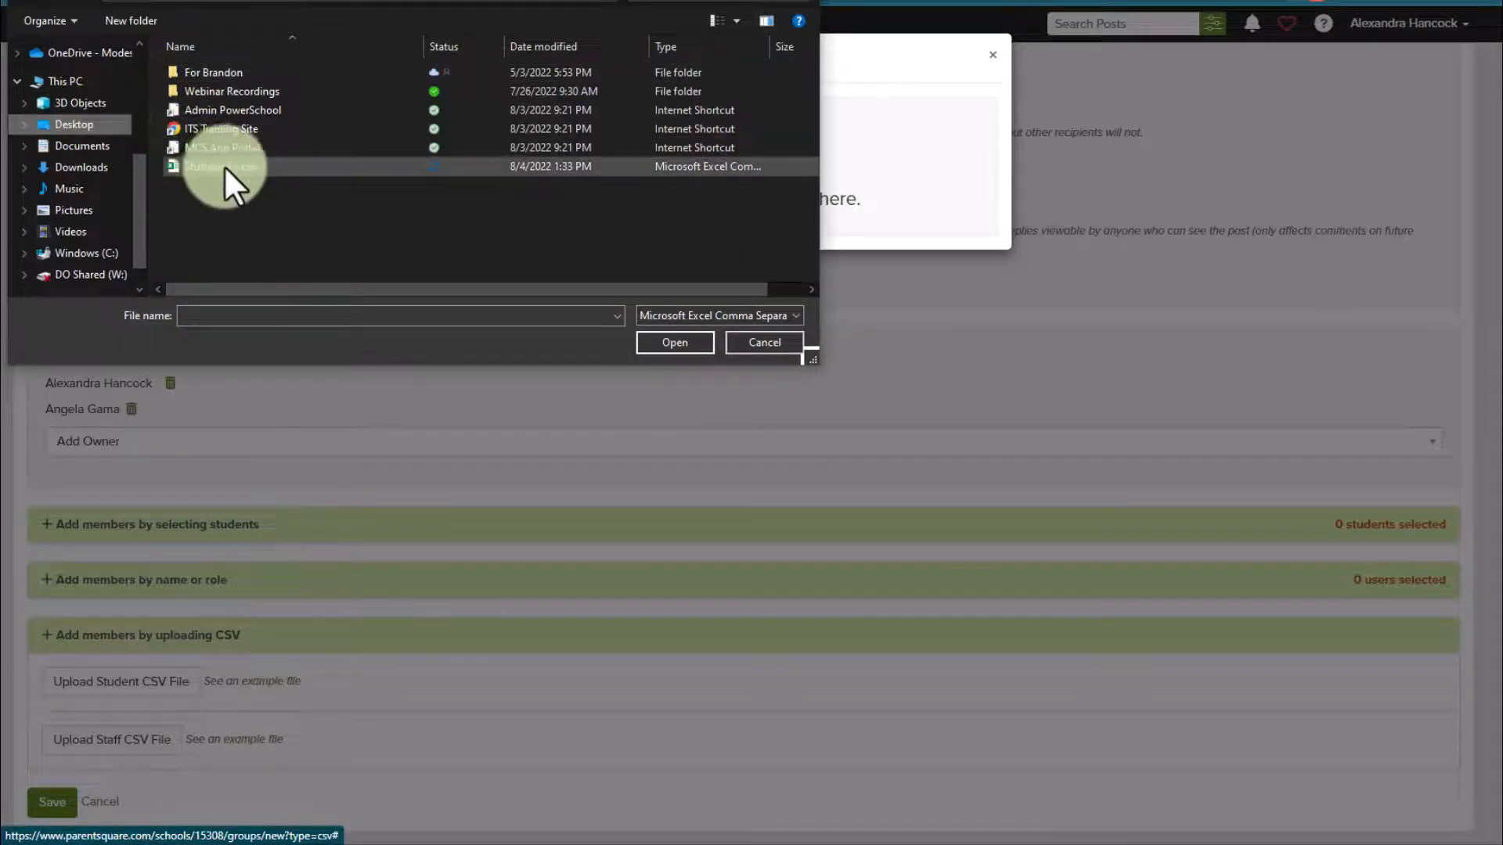
click(247, 166)
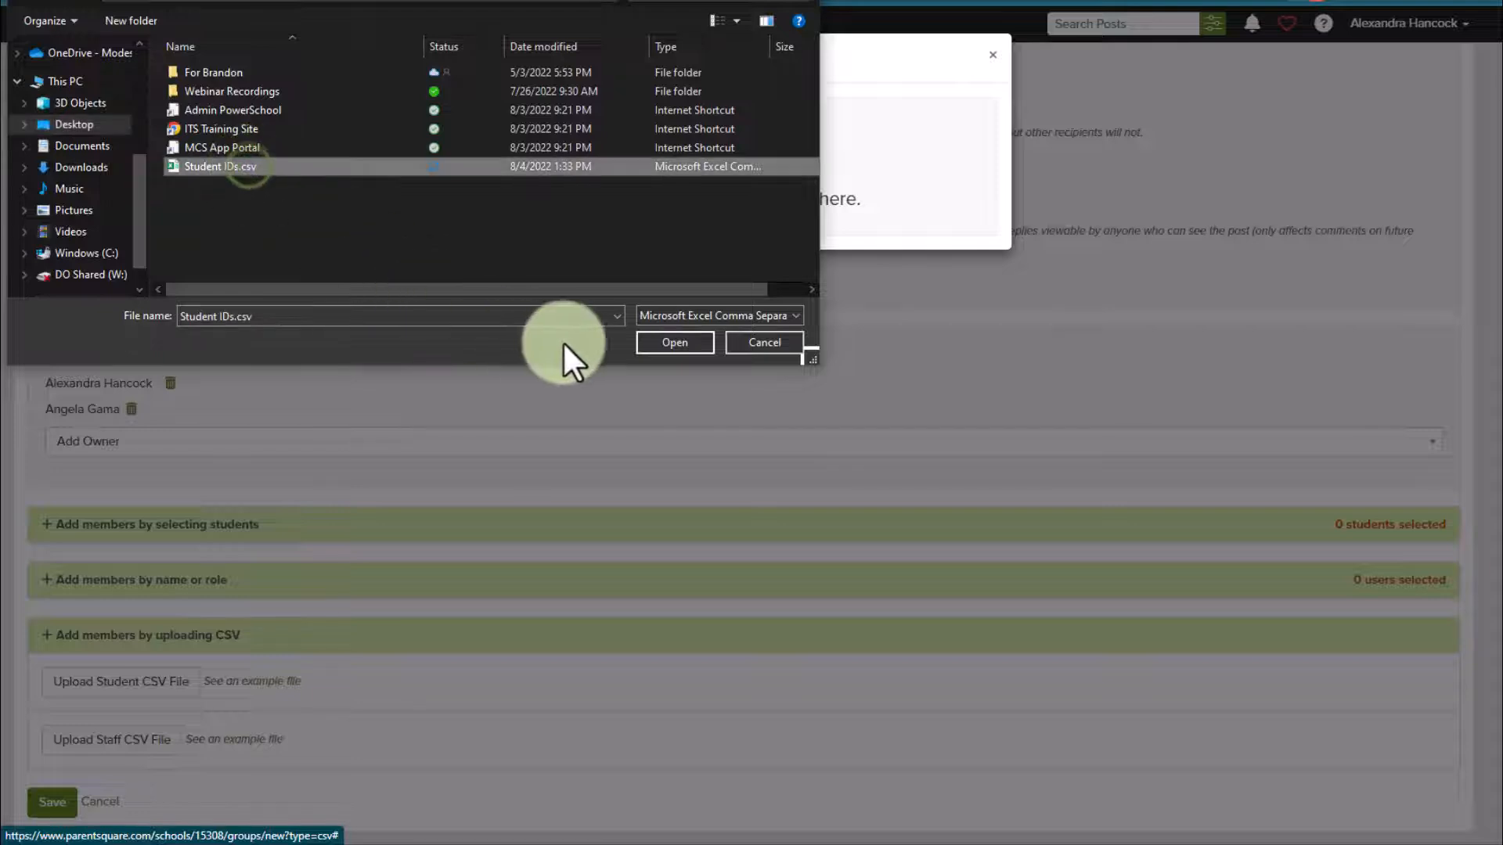
click(669, 341)
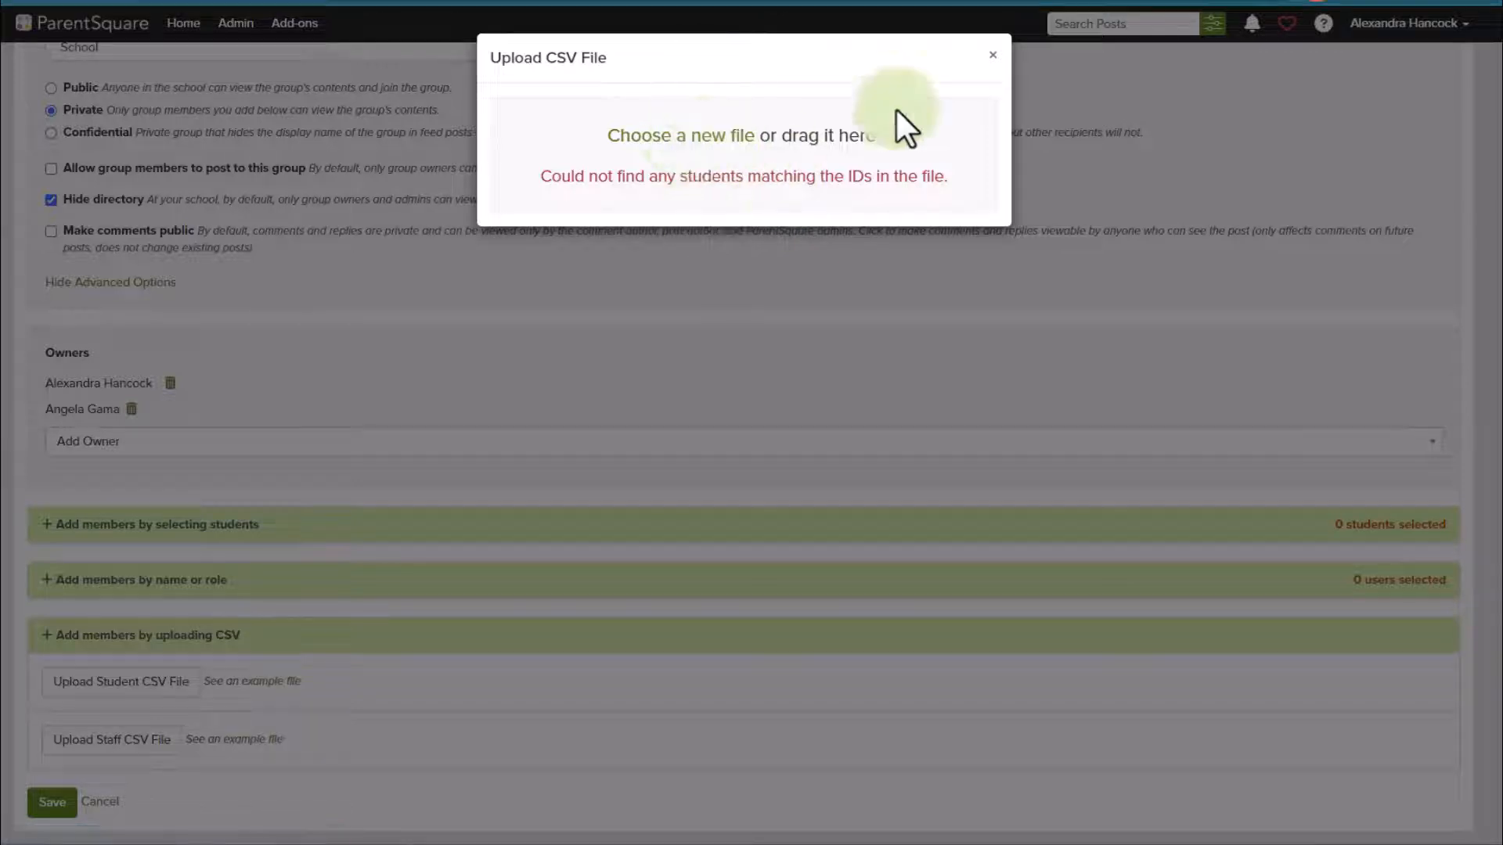
click(988, 53)
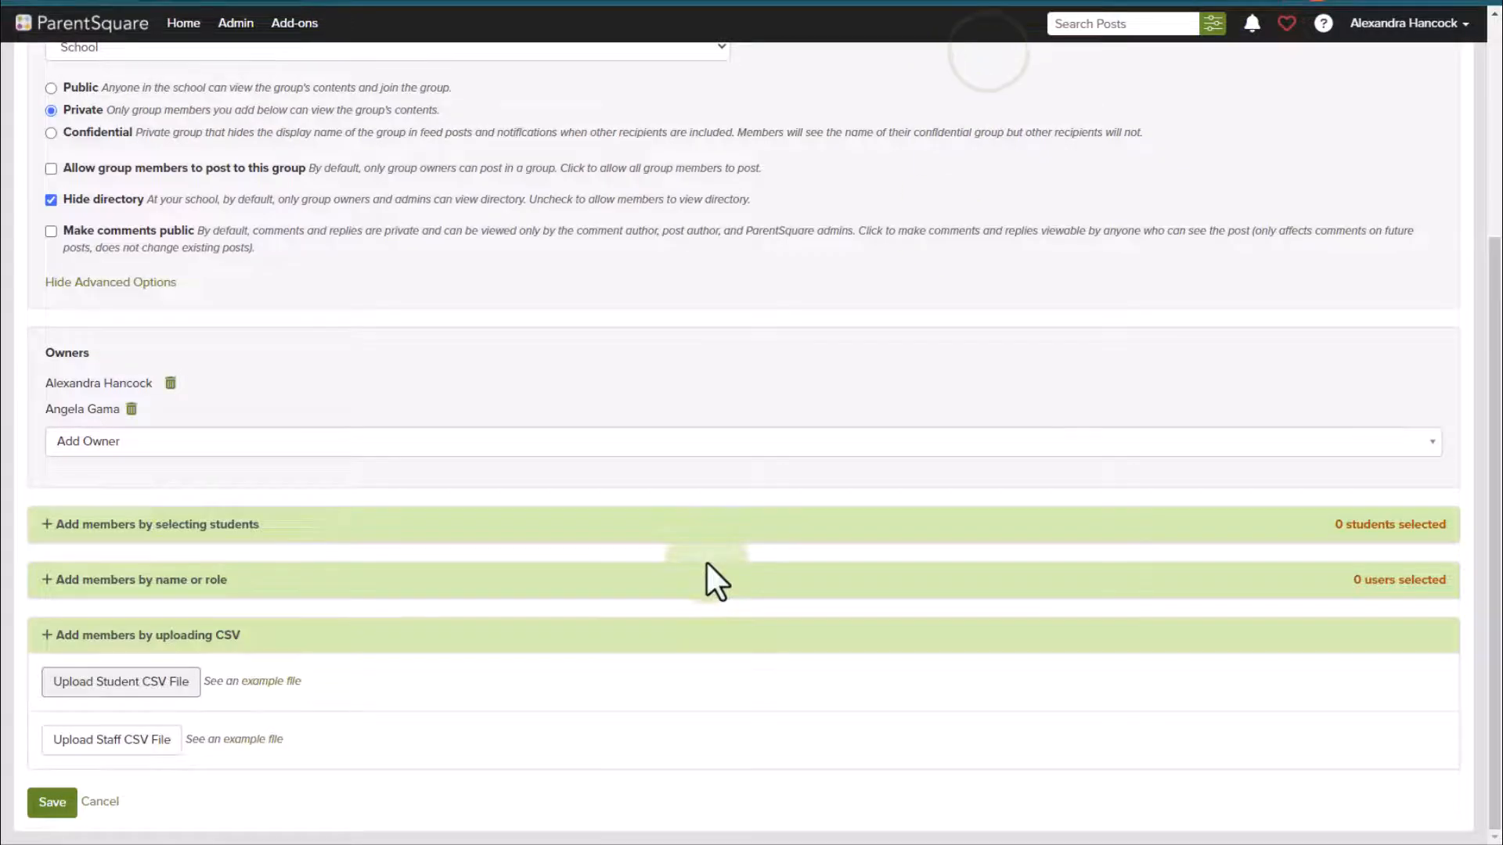
click(52, 807)
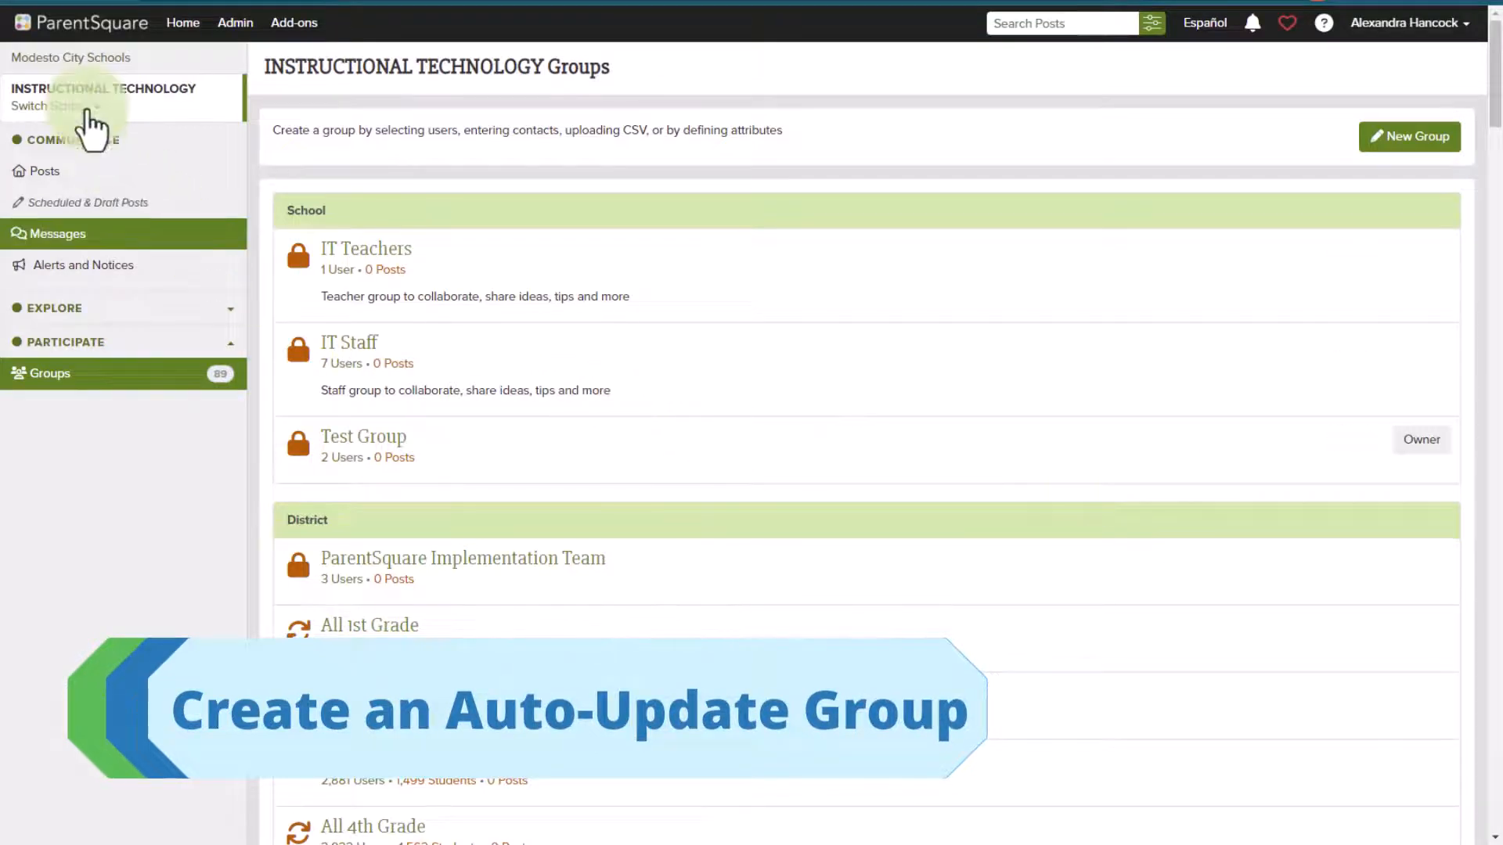
Step: Start a new auto-update group from the school's groups page and give it the display name Test Update Group
click(63, 364)
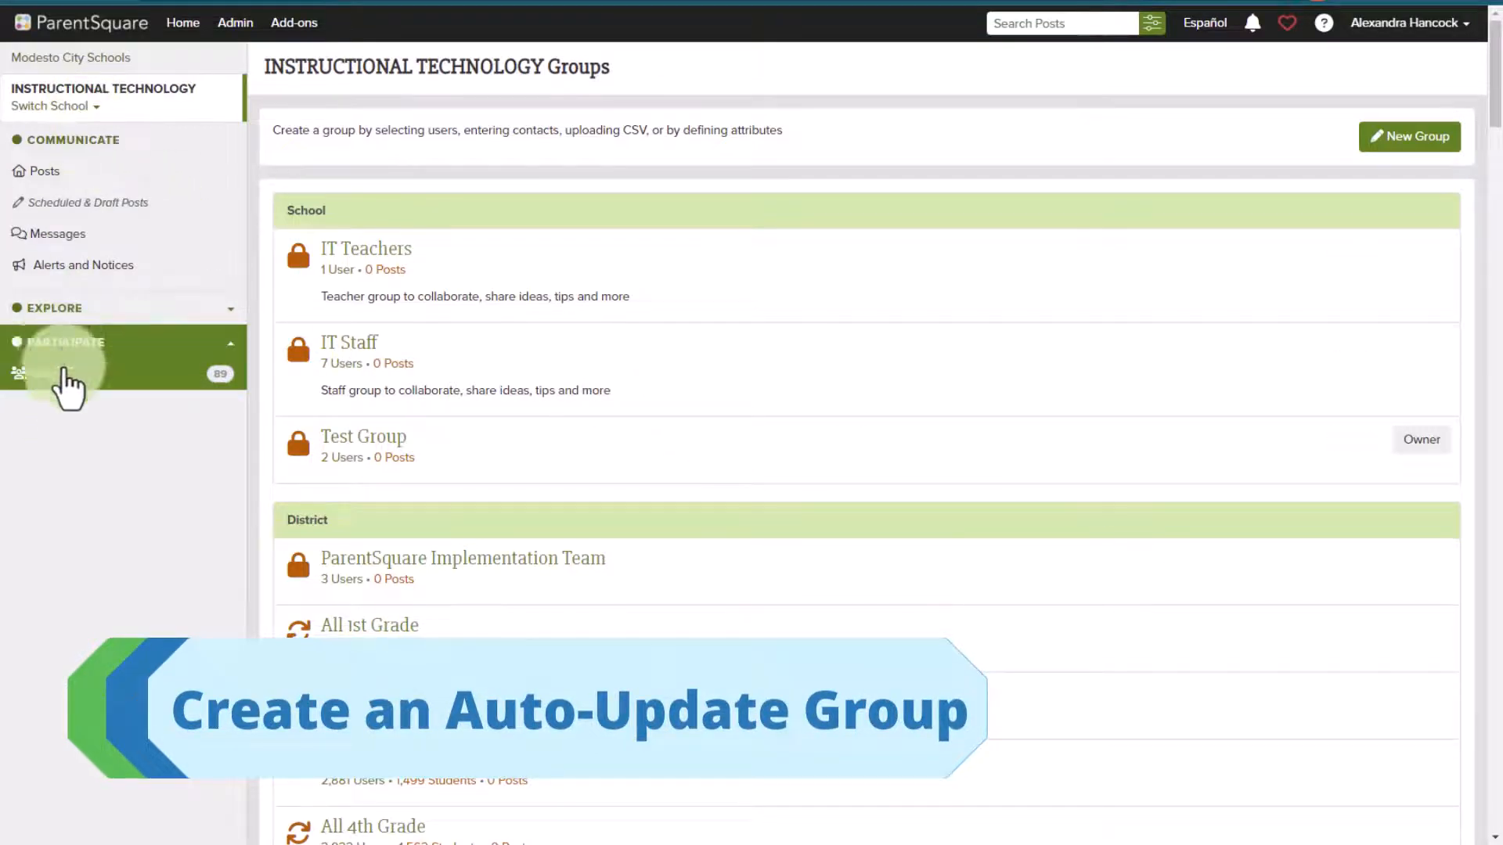
click(1391, 139)
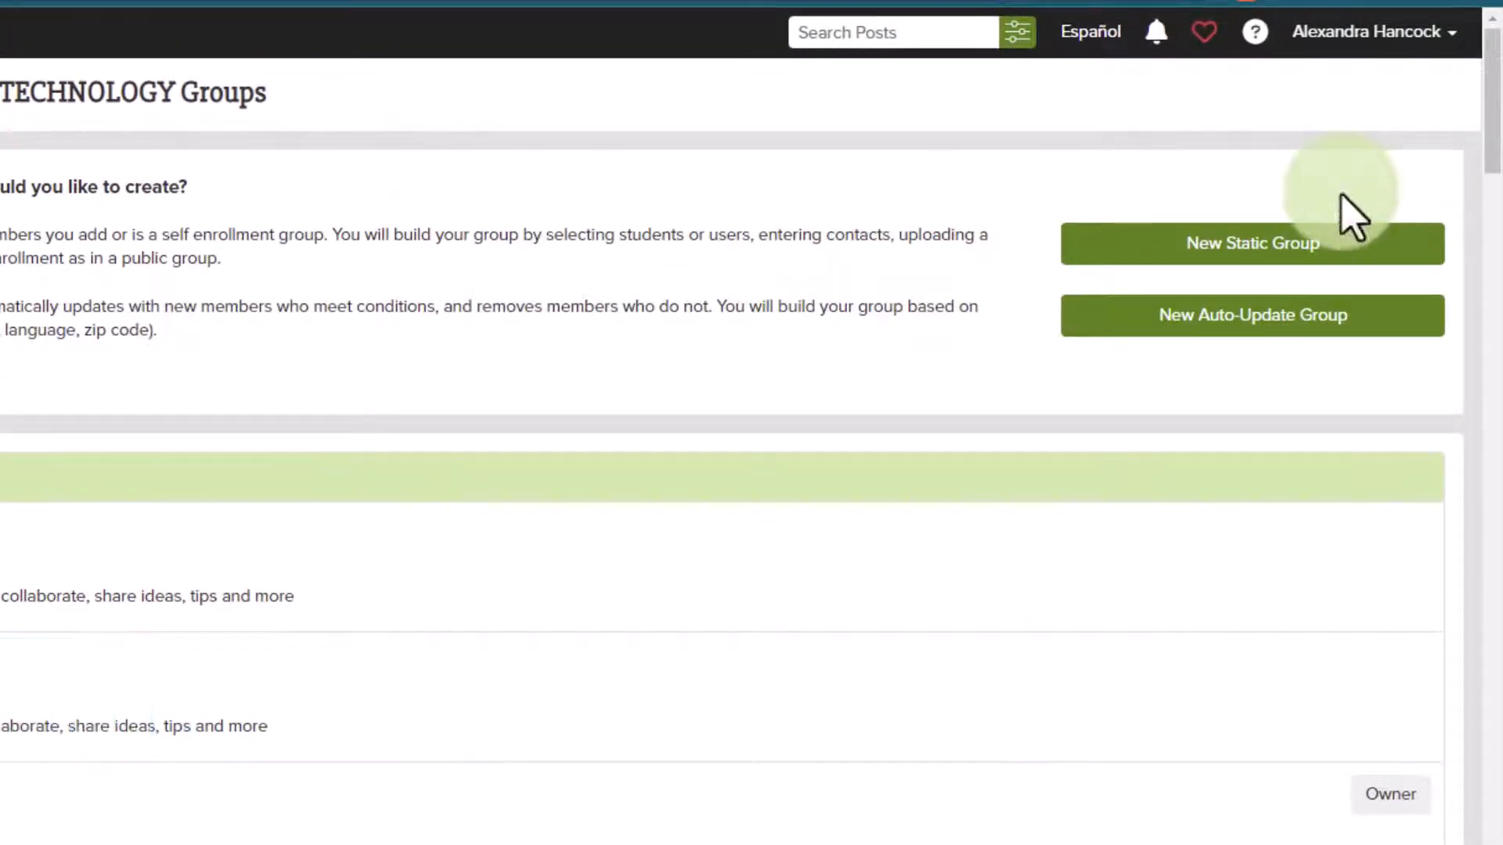
click(1215, 264)
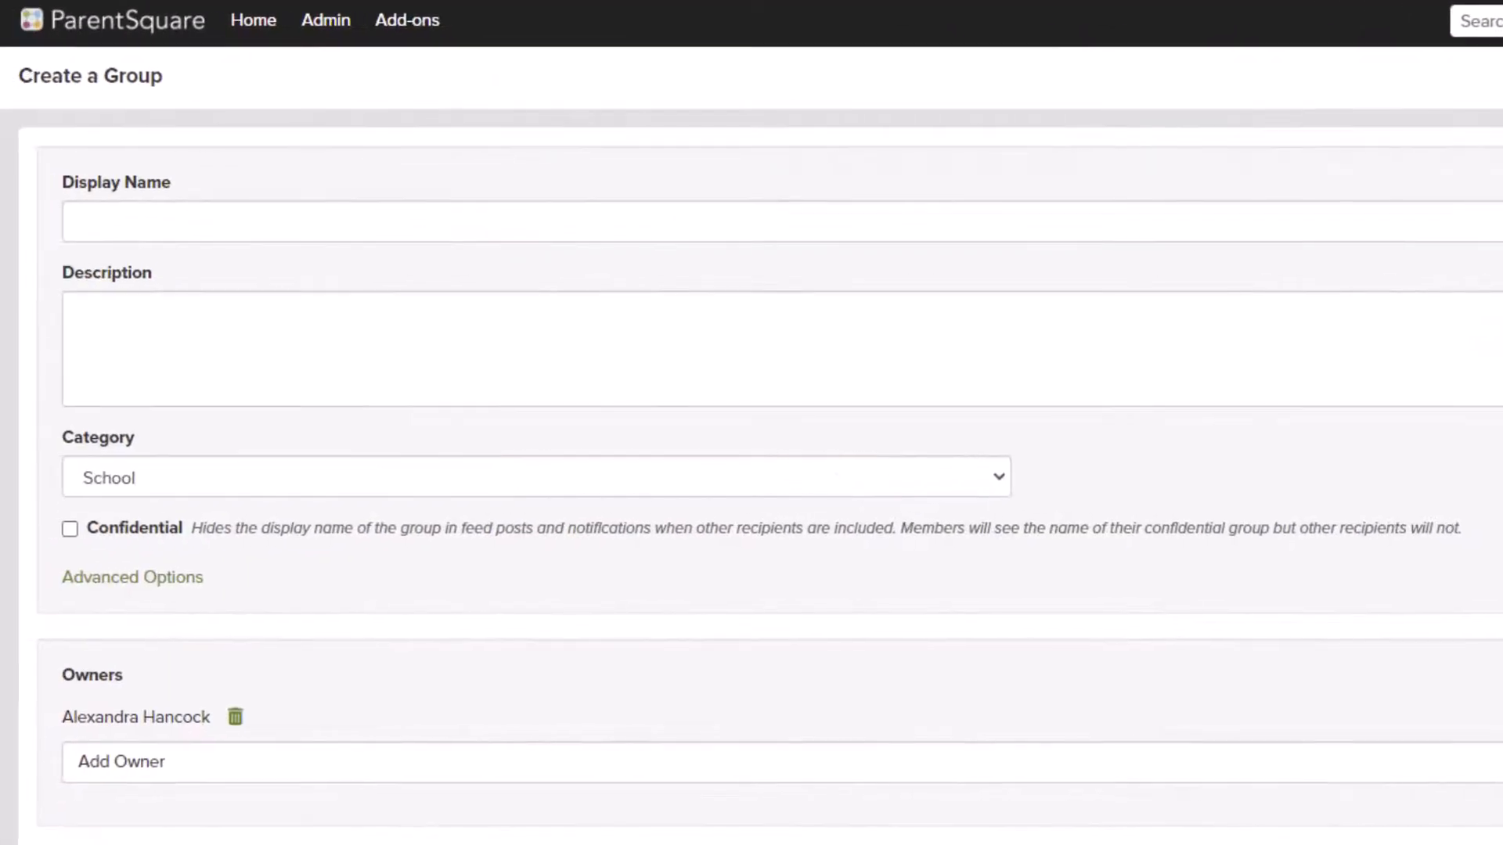
click(79, 222)
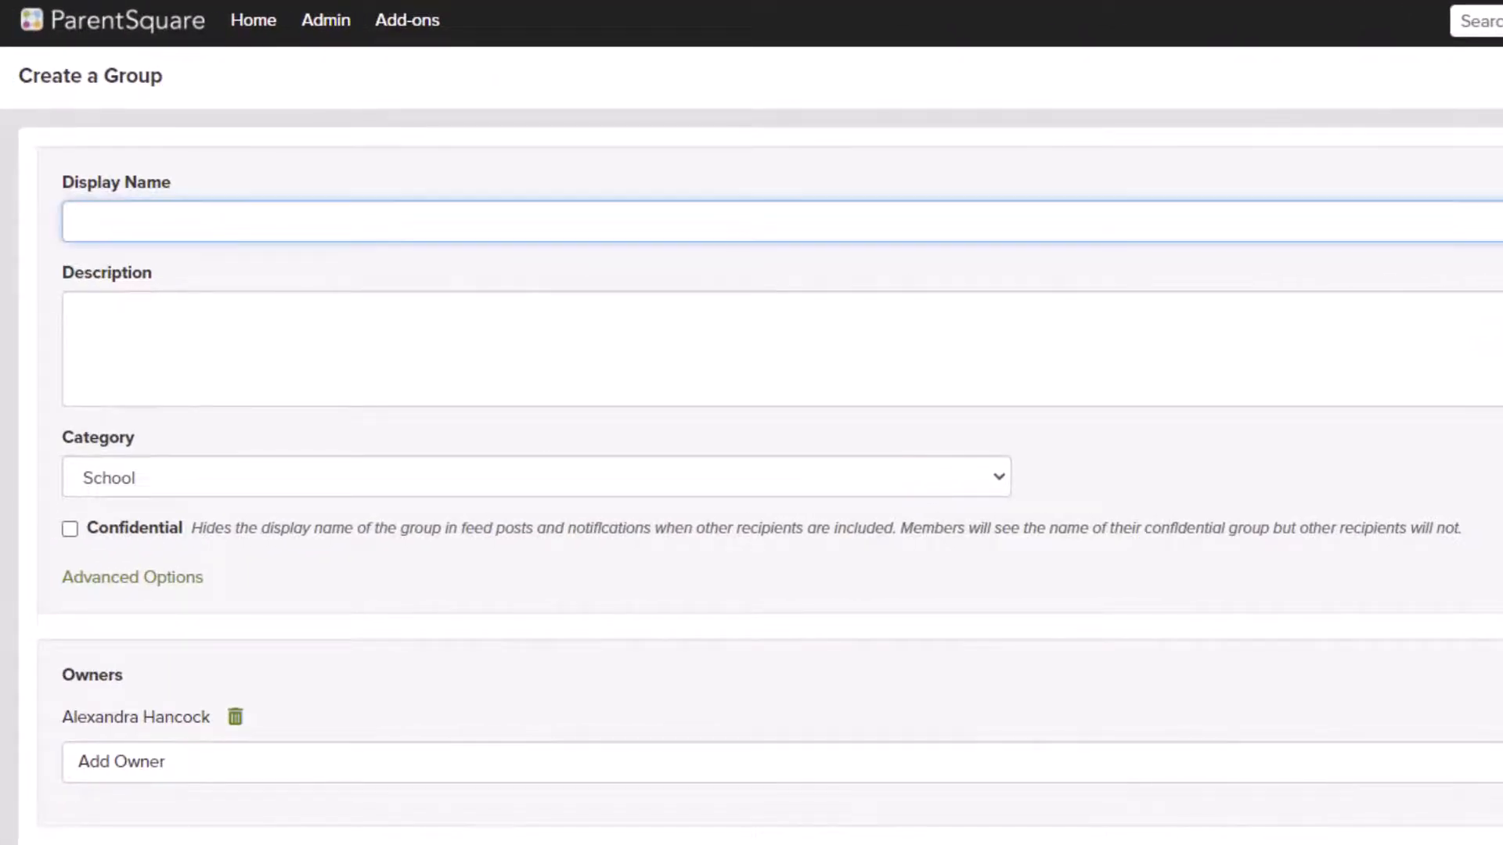
text(Test Update Group)
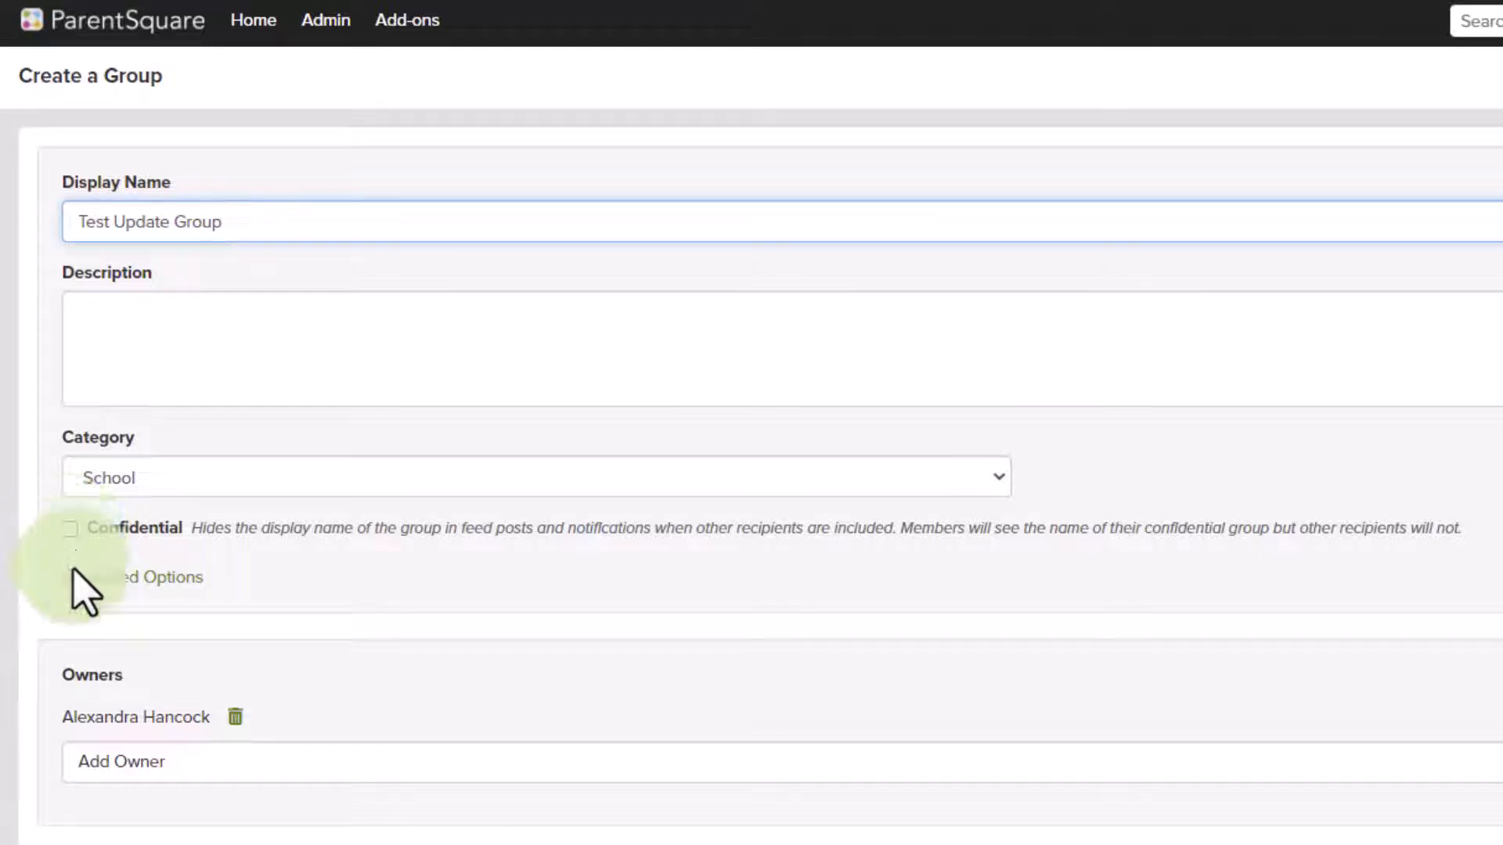
Step: Examine the advanced options of the auto-update group and collapse them
click(91, 575)
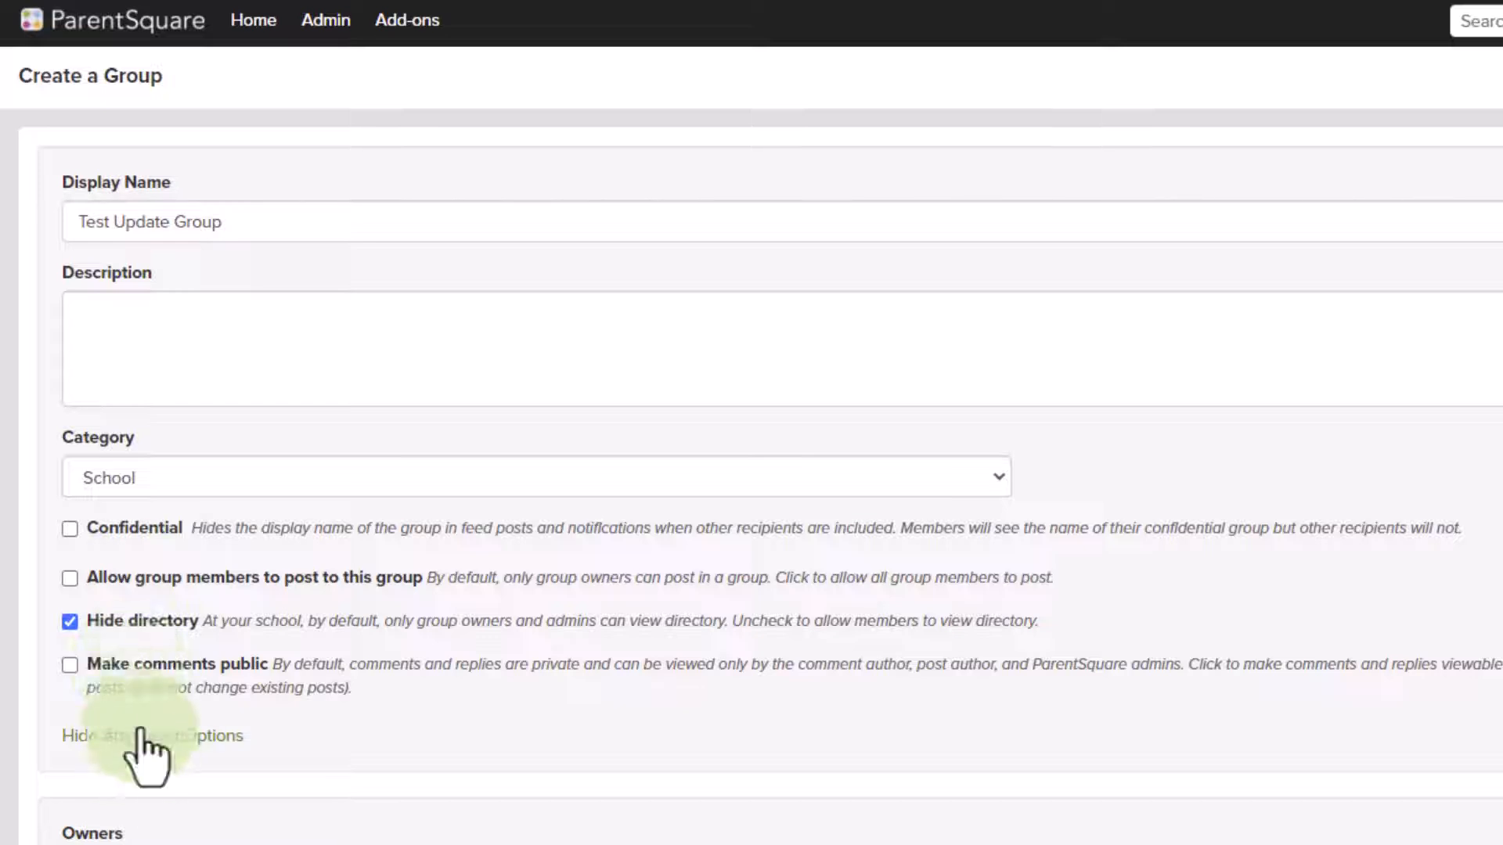
click(94, 734)
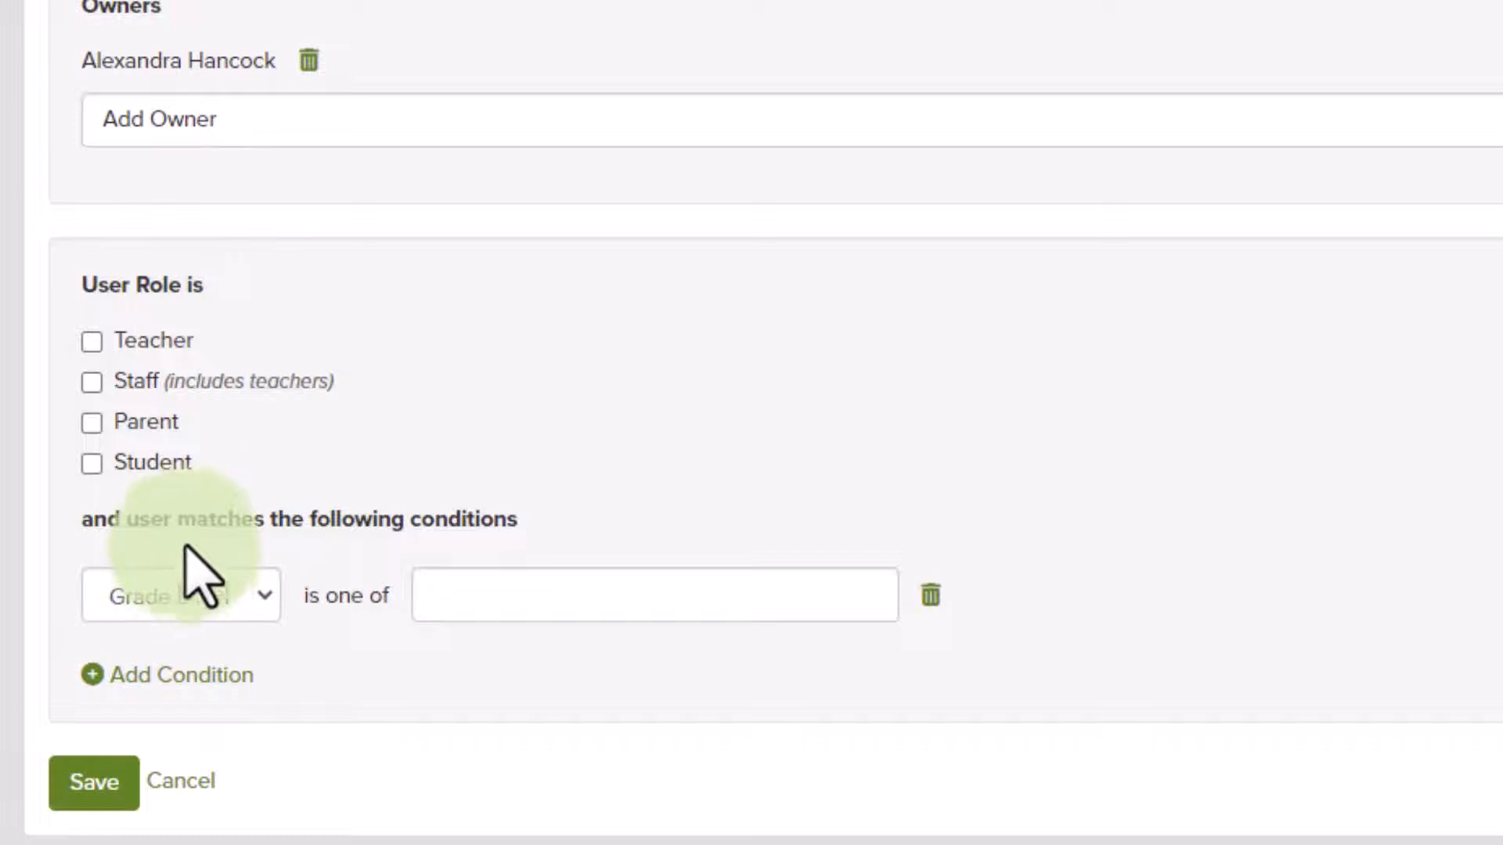
Step: Limit the group's membership to the Parent role with the condition that Language is one of English
click(91, 422)
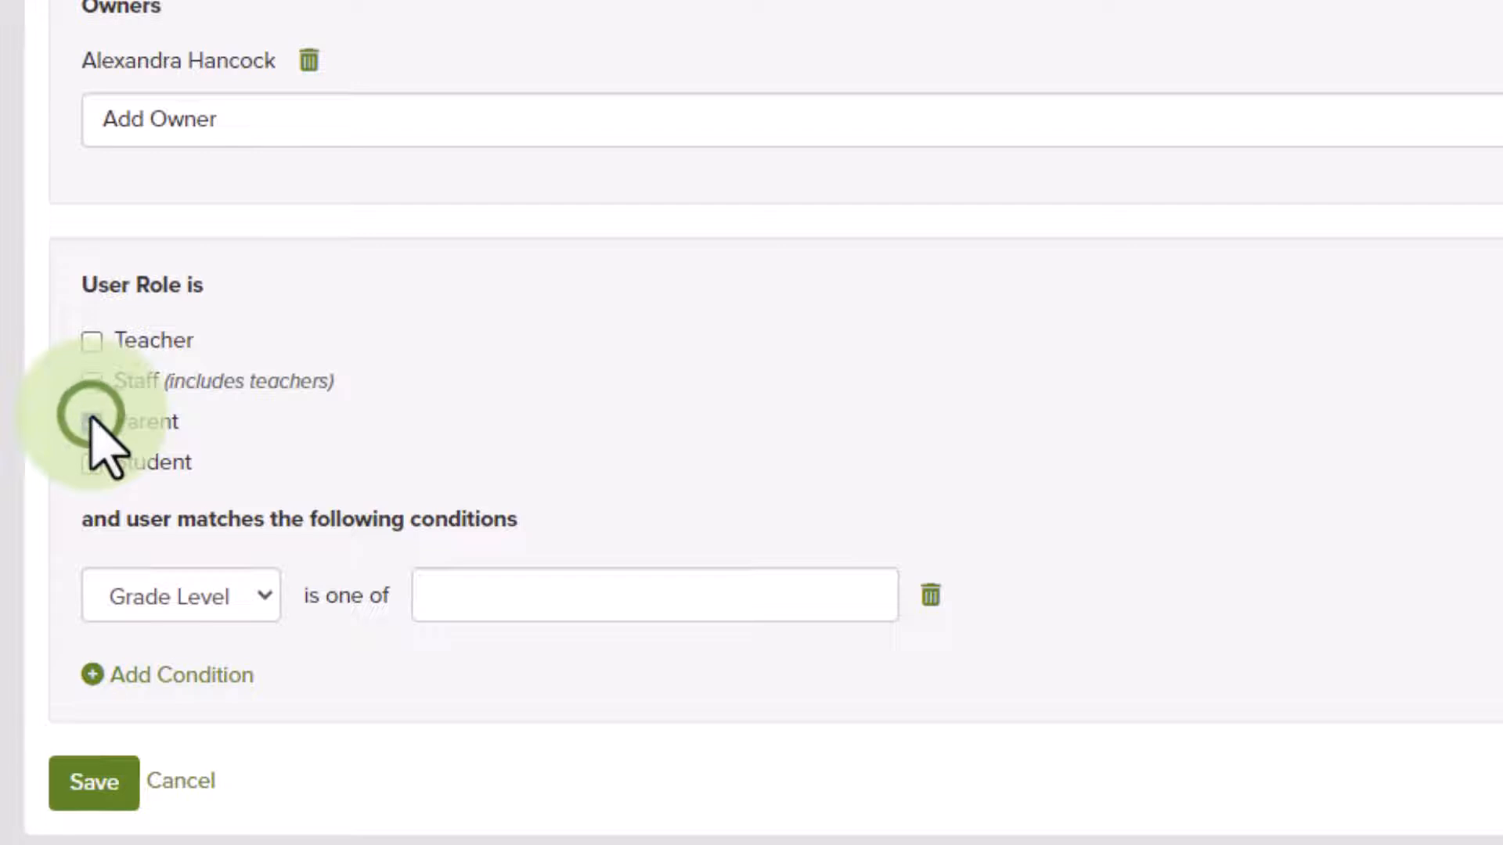
click(168, 595)
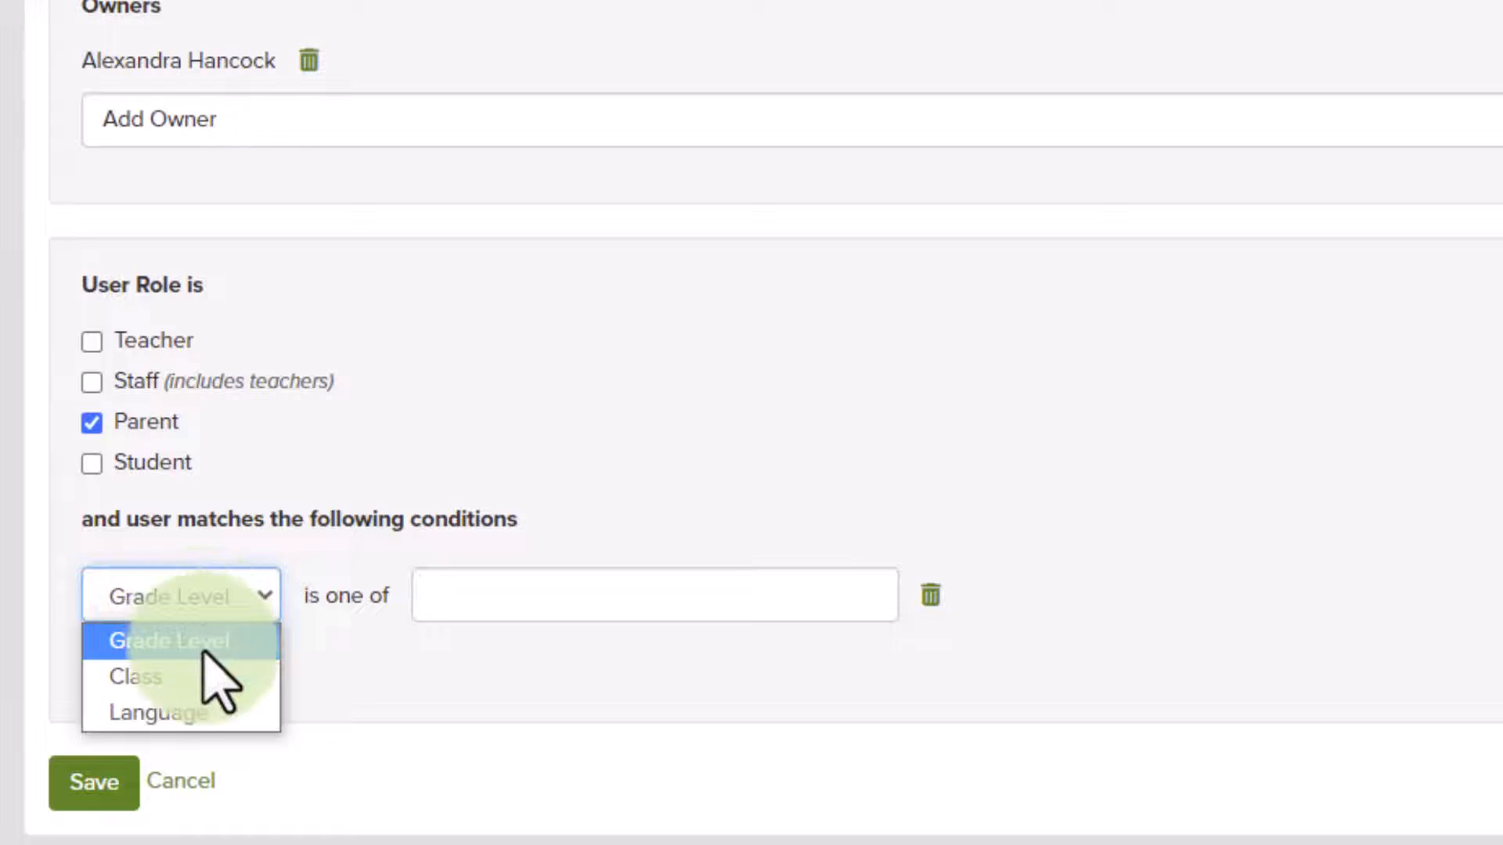
click(192, 720)
click(196, 599)
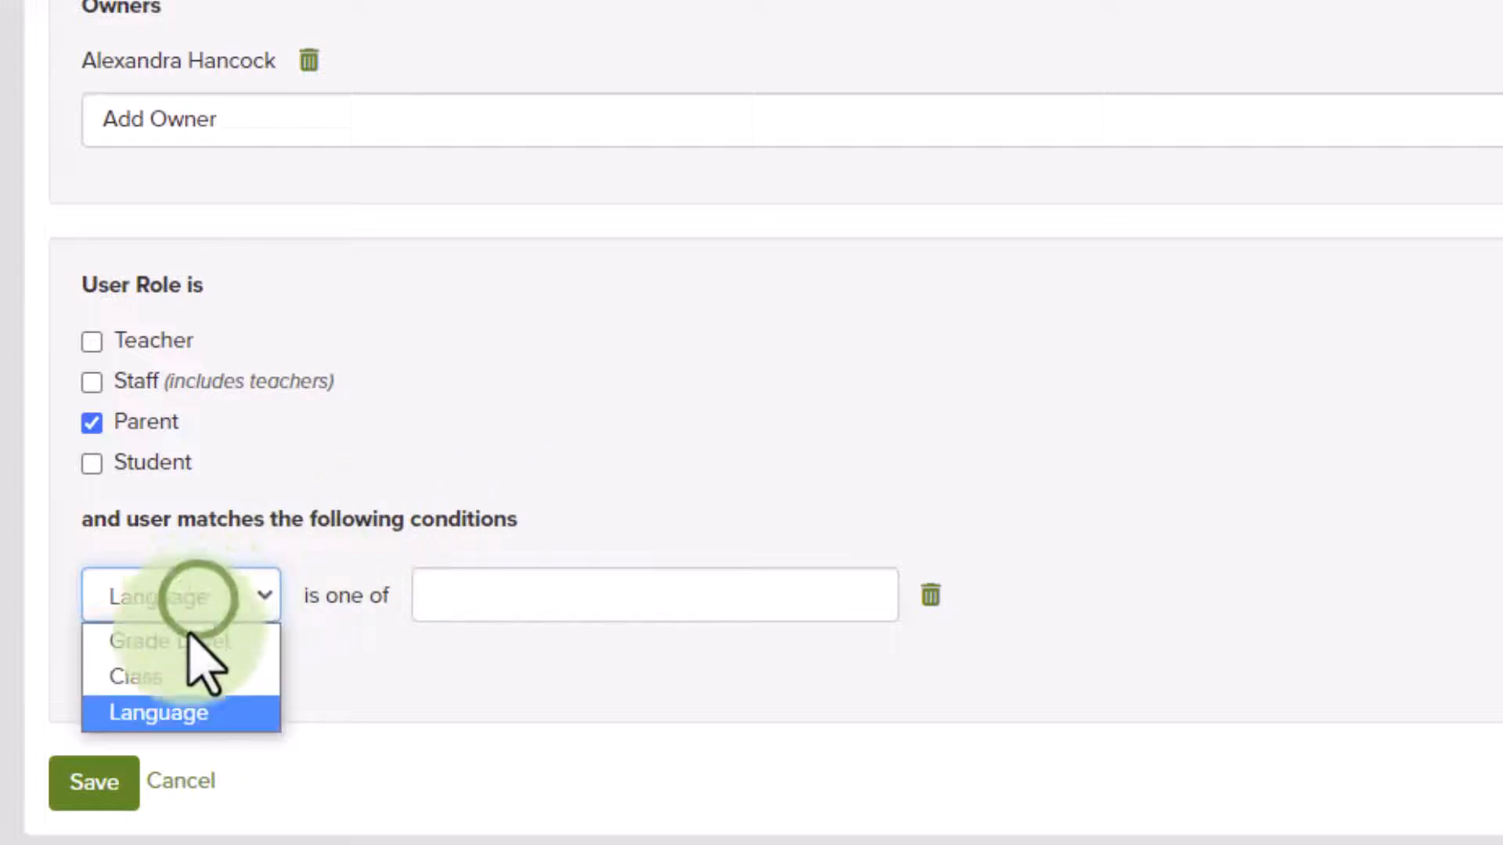
click(144, 729)
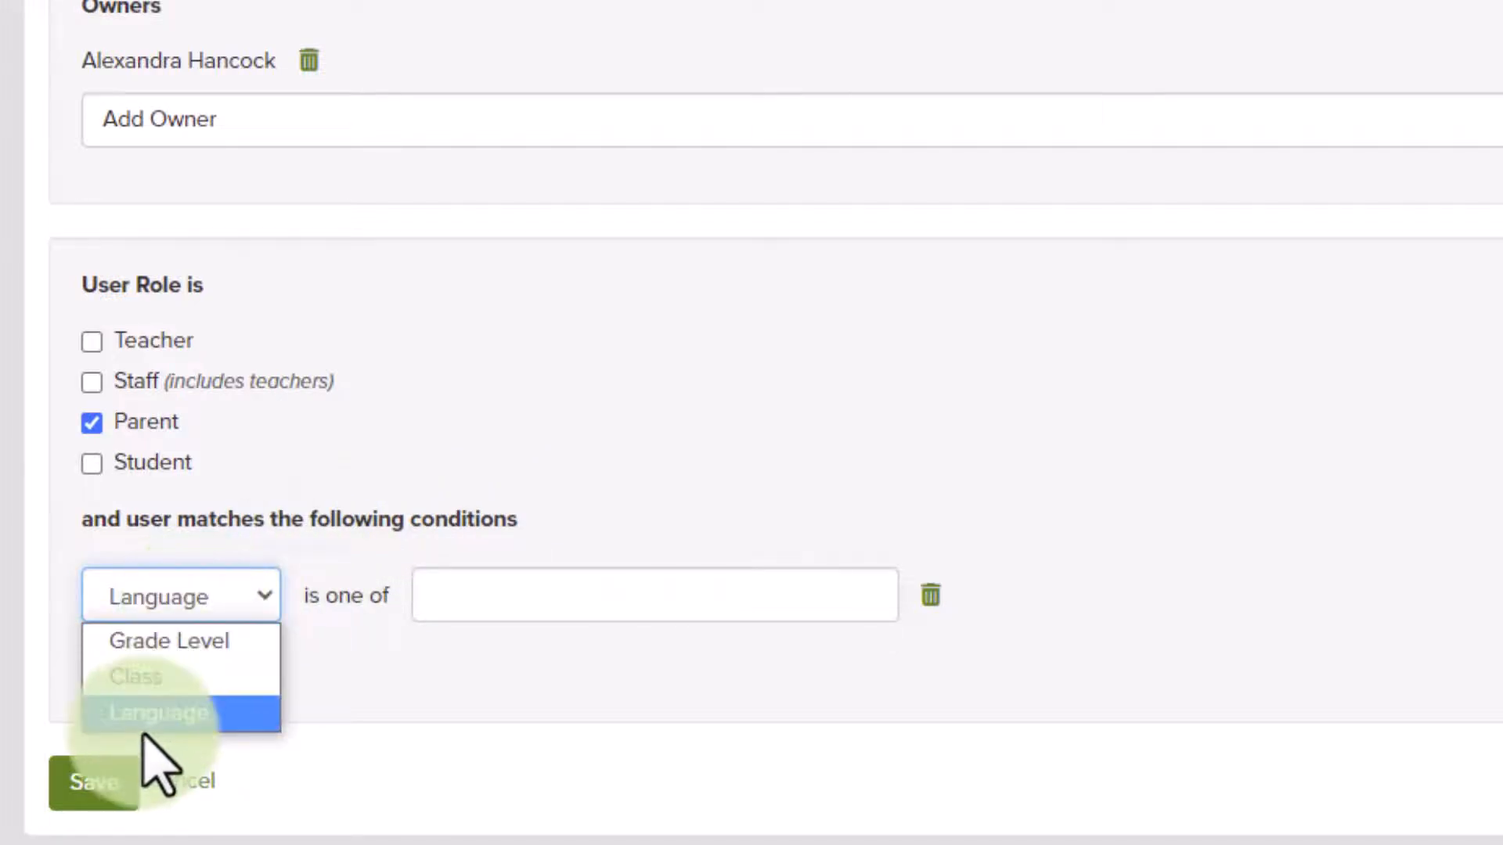
click(470, 595)
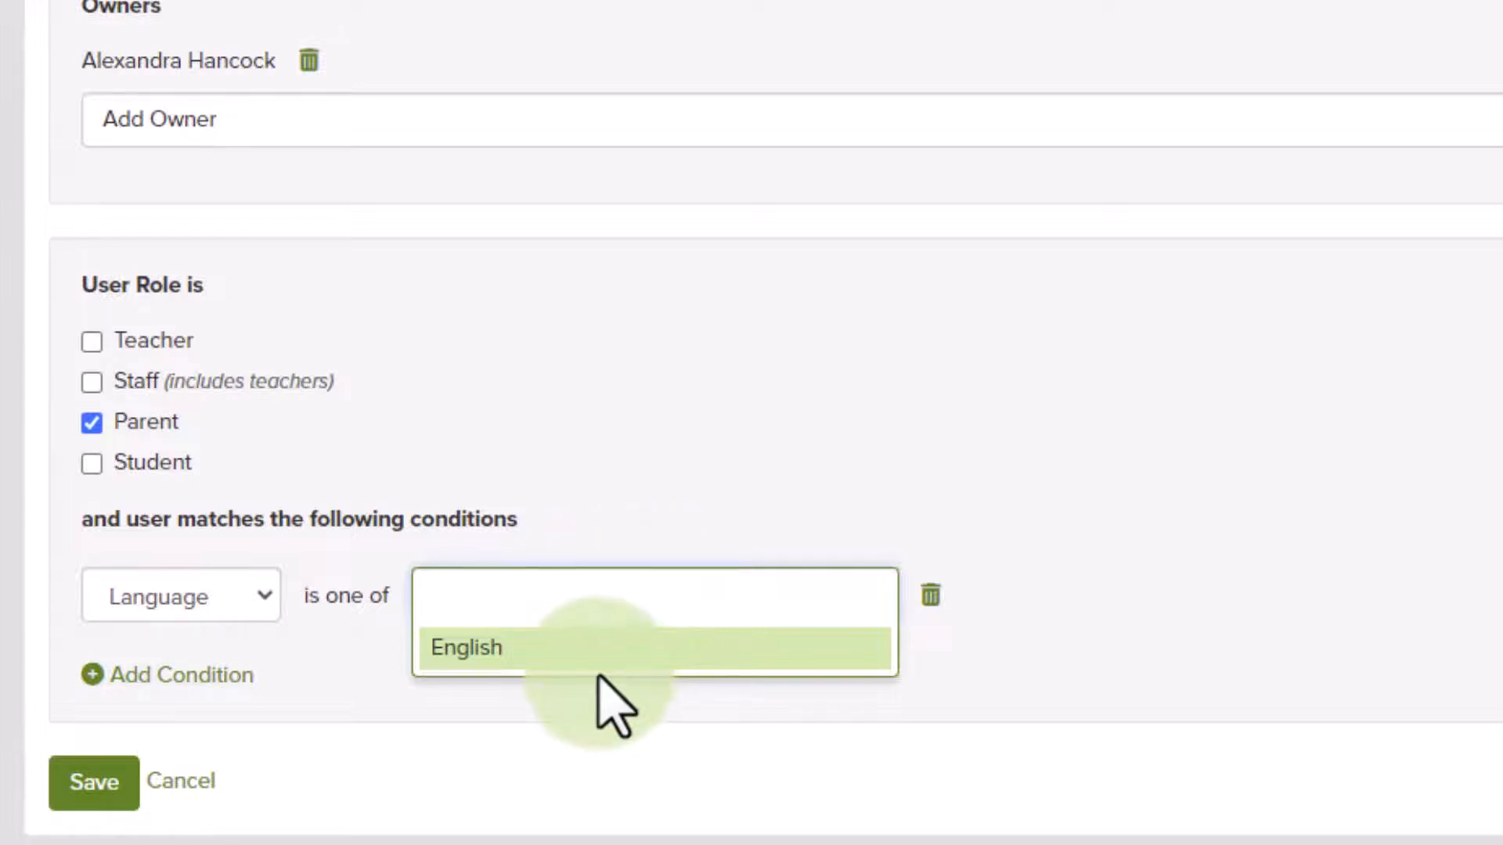
click(501, 647)
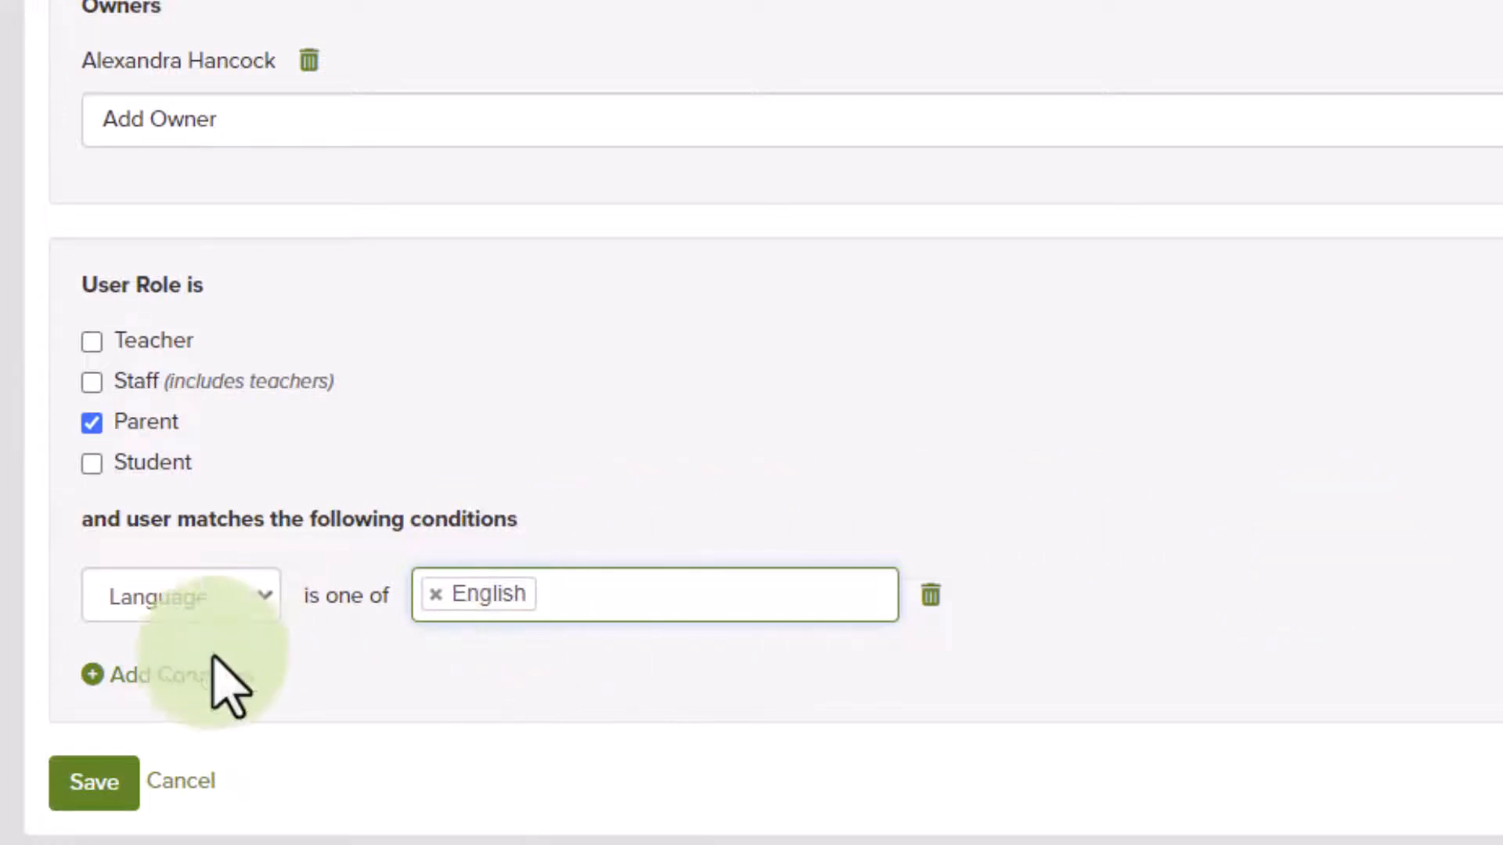
Step: Add a second membership condition based on Grade Level, leave its value empty, and save the auto-update group
click(190, 683)
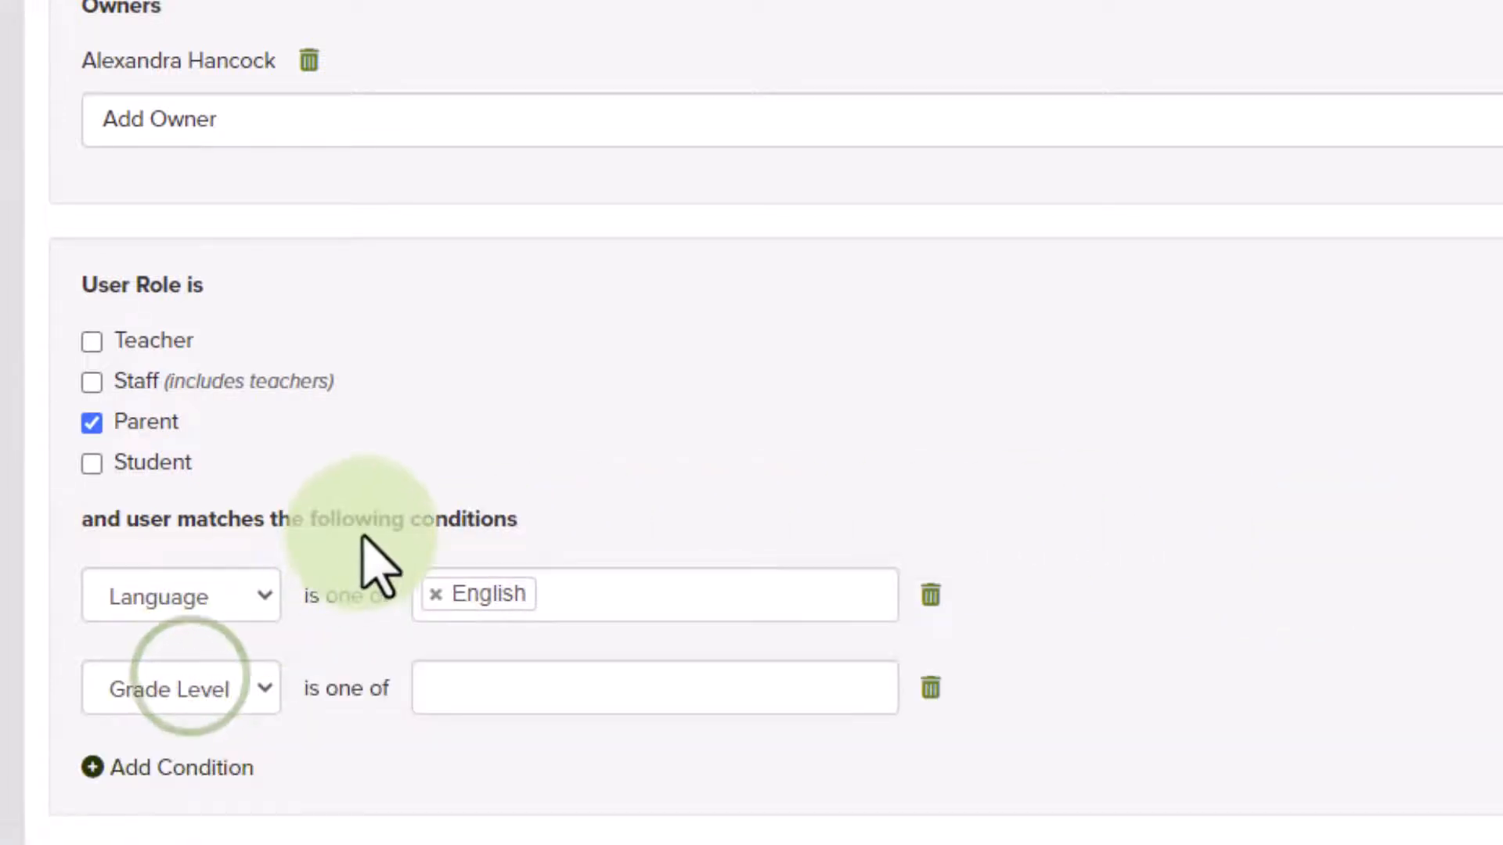
scroll(379, 553, down, 1)
click(241, 583)
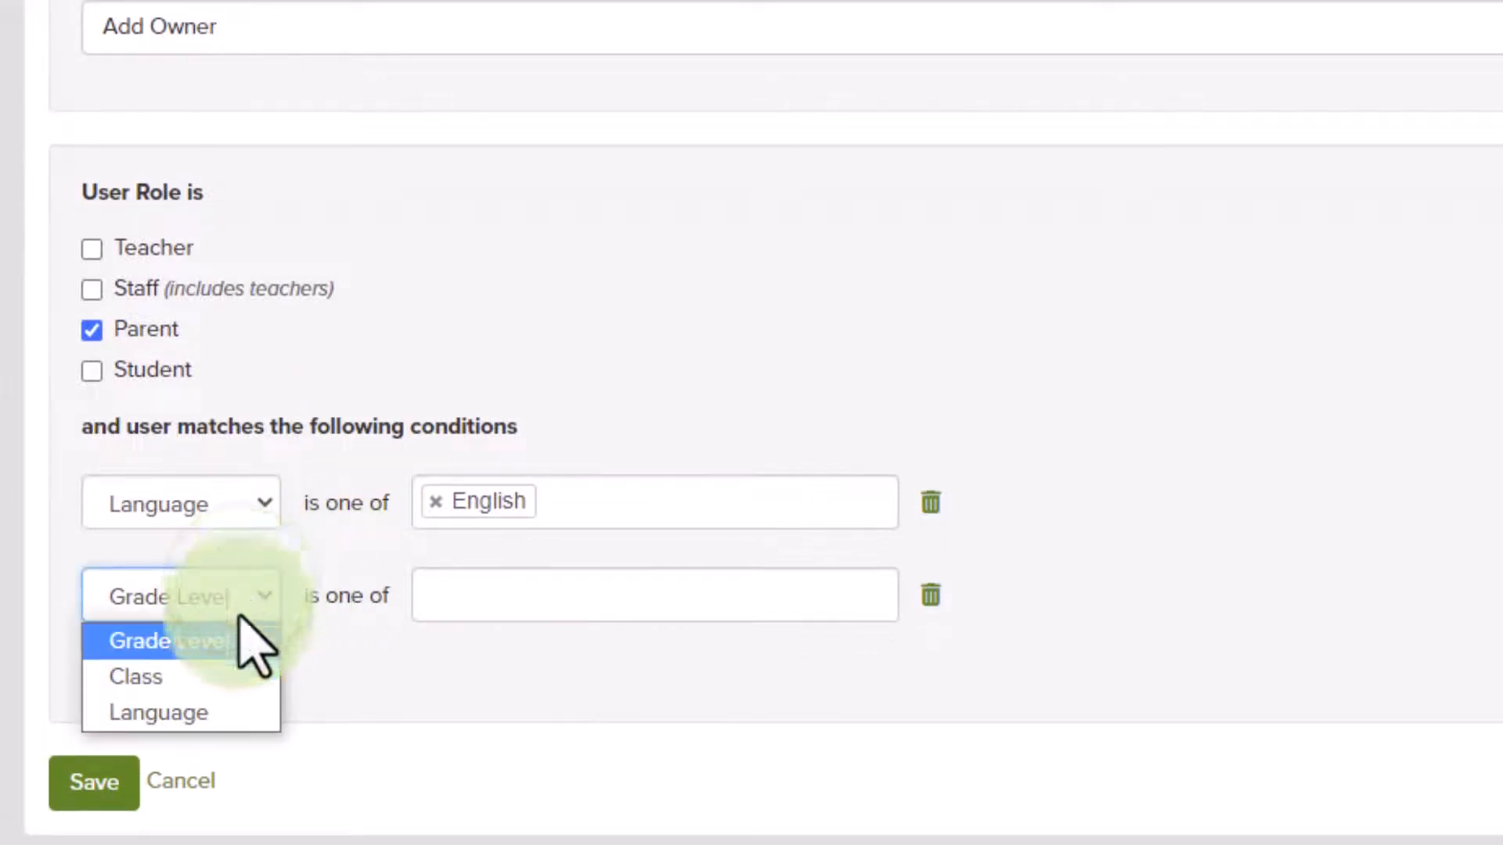
click(192, 640)
click(563, 597)
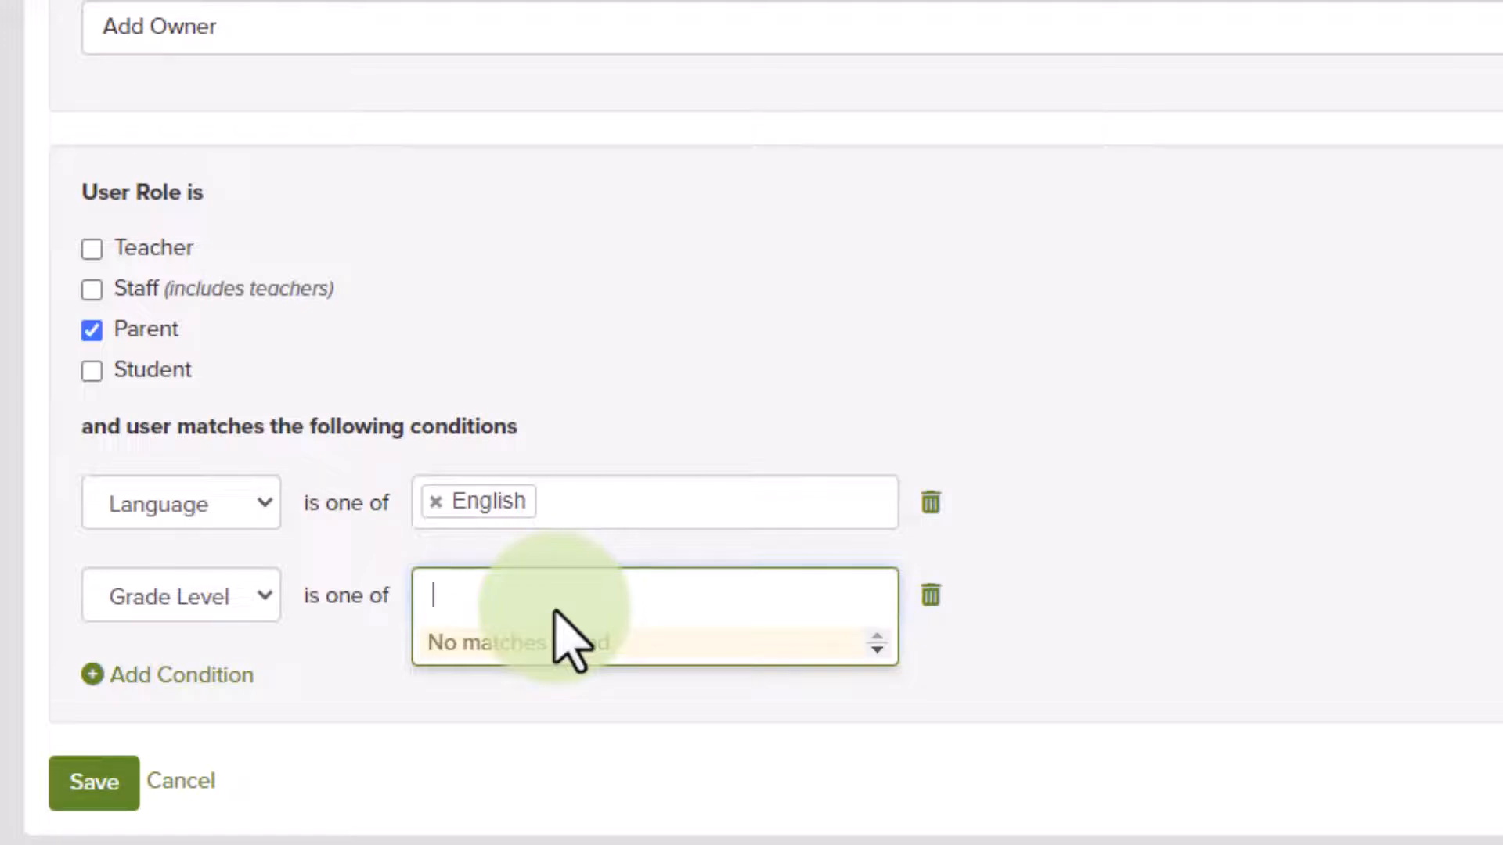
click(443, 728)
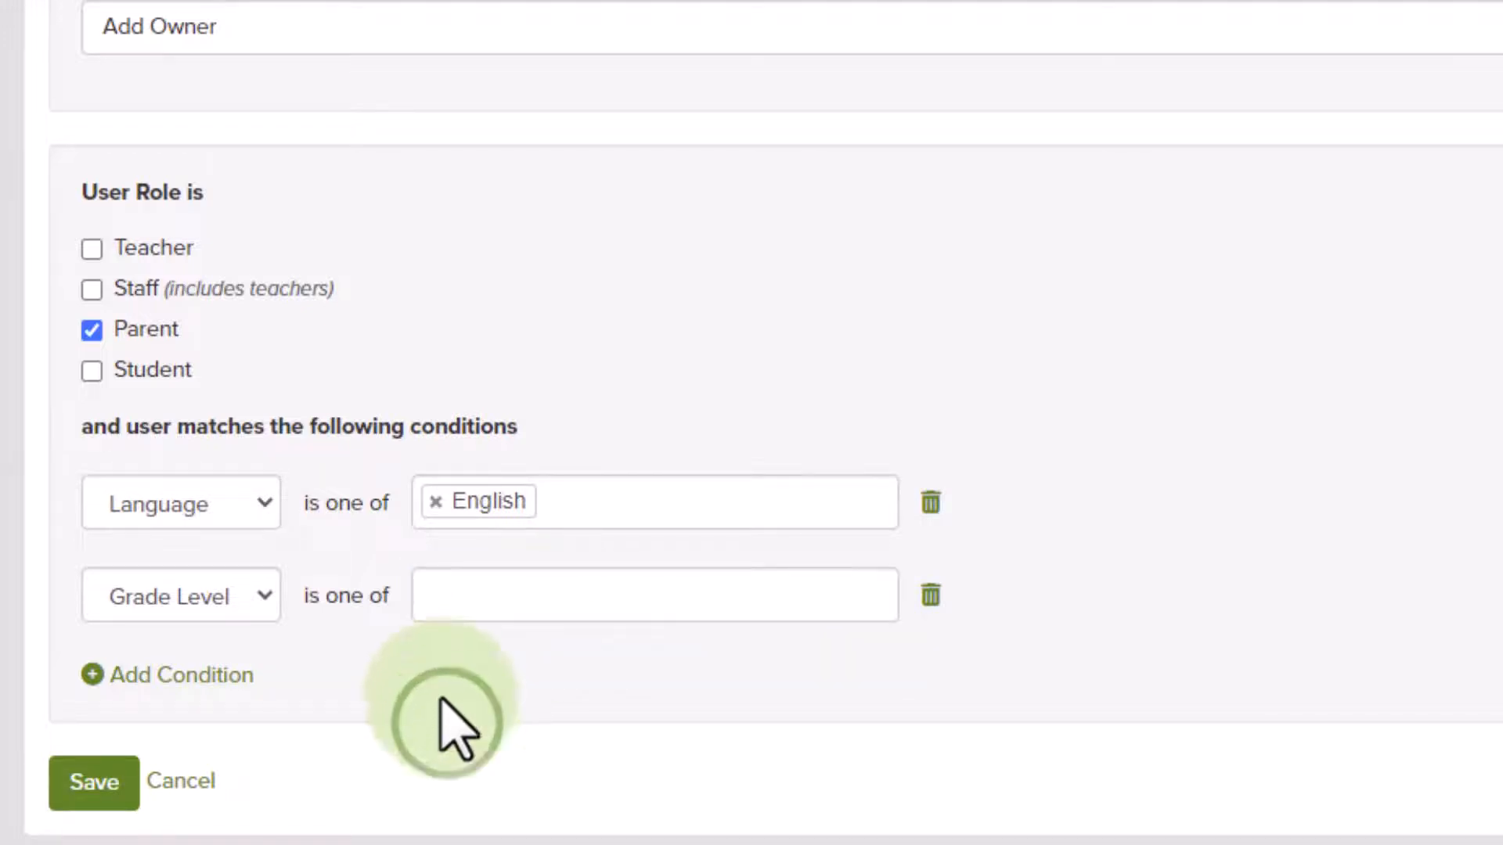
click(117, 785)
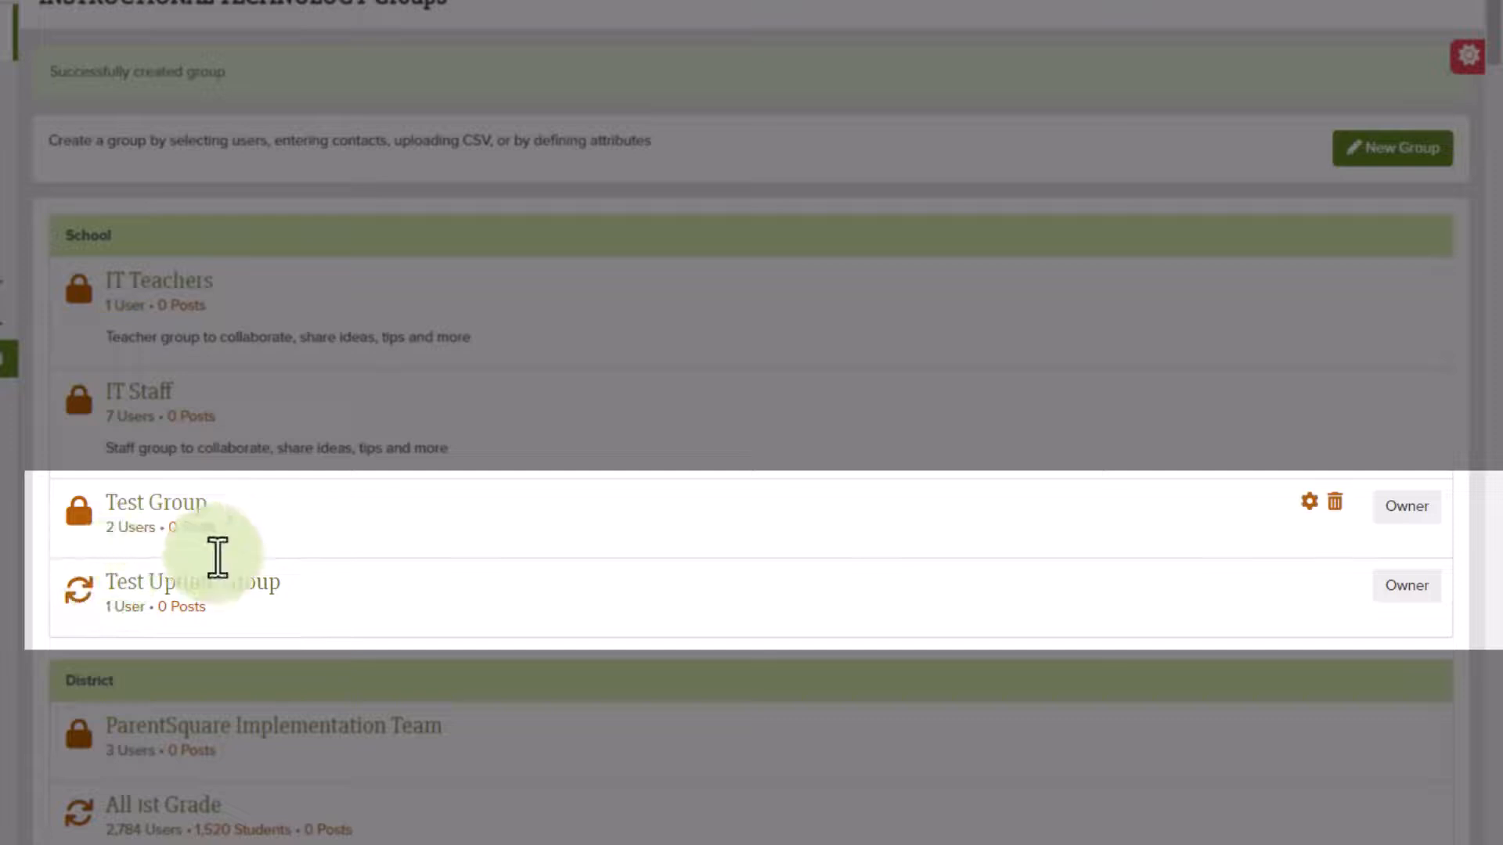
Step: Examine the editable settings, owners and member options of Test Group, and leave the form without saving
click(1309, 503)
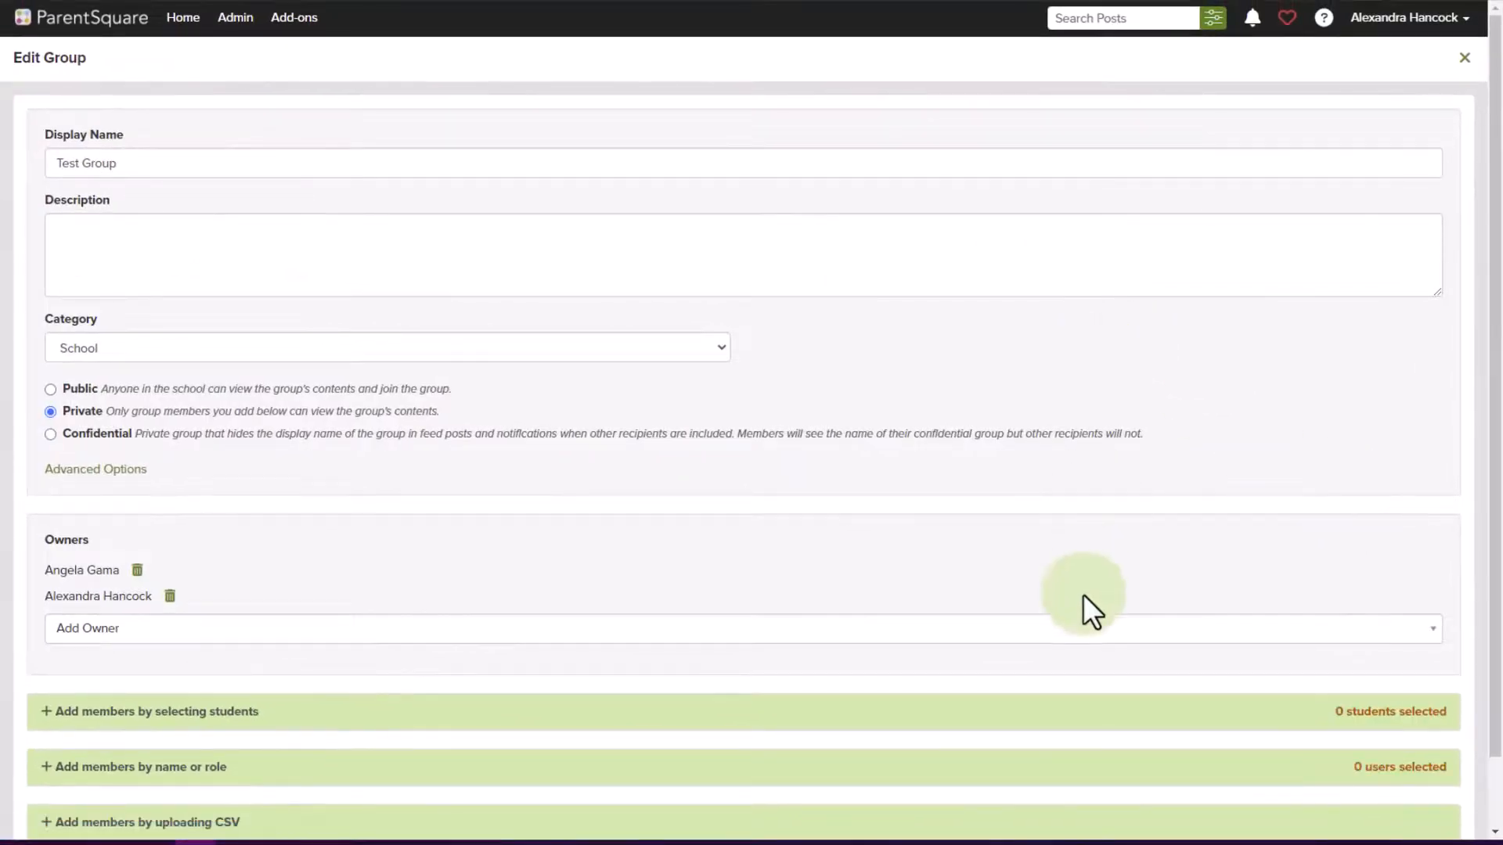
scroll(1082, 594, down, 2)
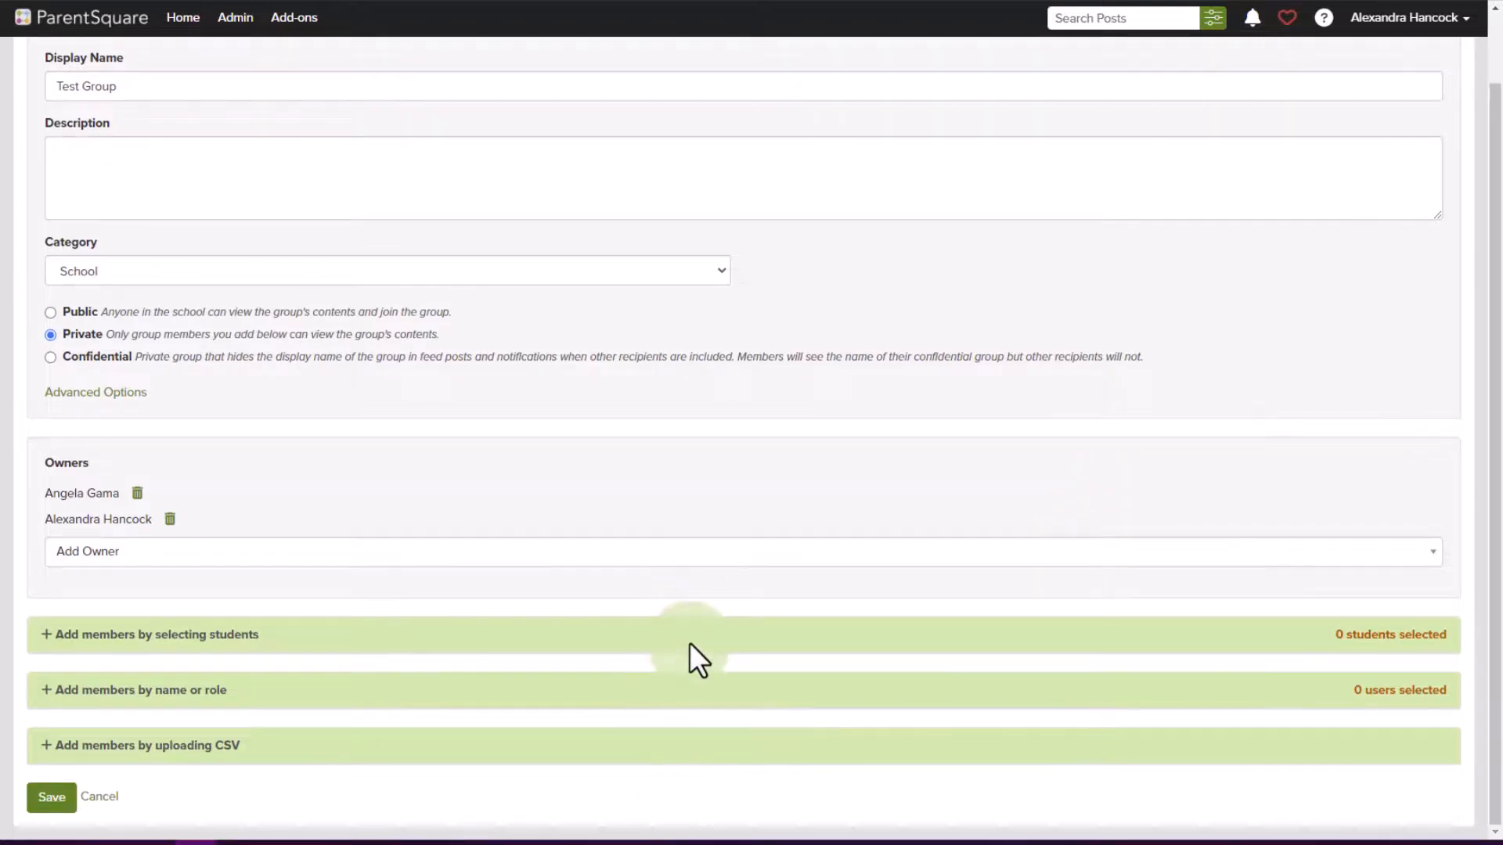
click(102, 797)
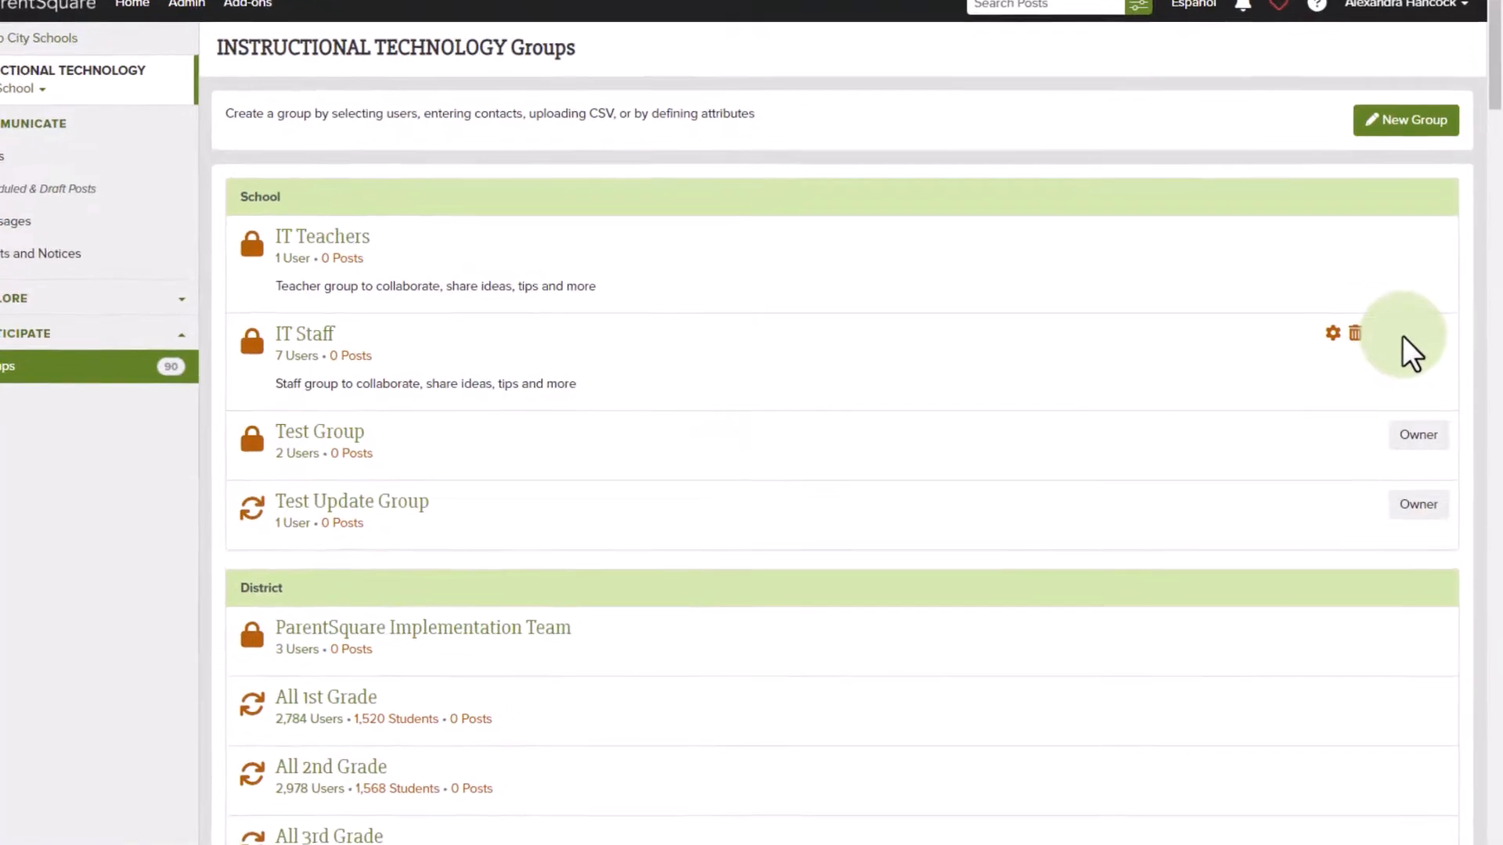
Step: Delete Test Update Group from the school's groups and confirm the deletion
mouse_move(1344, 501)
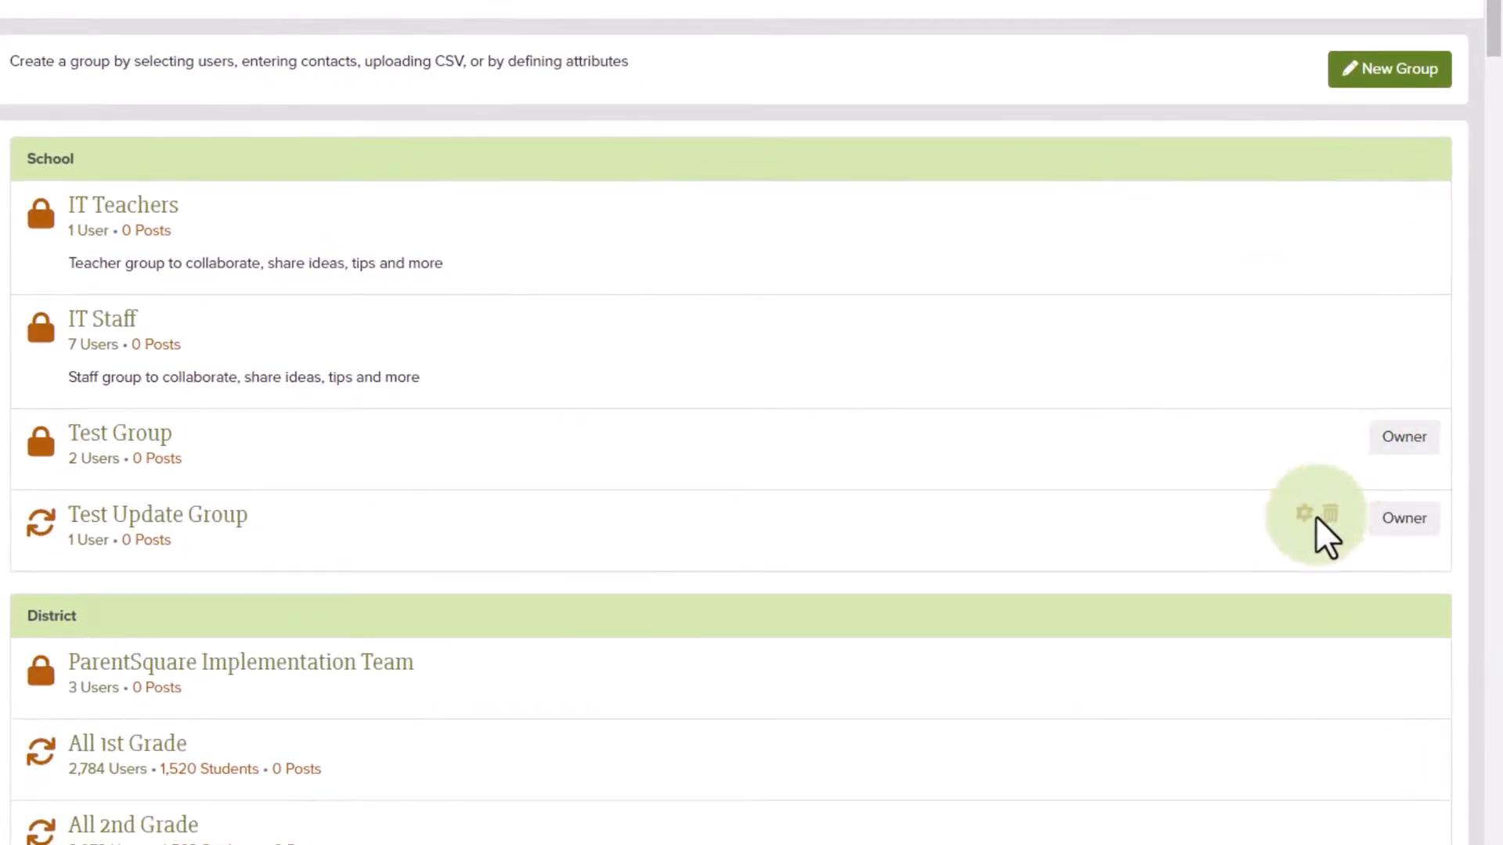
click(1330, 513)
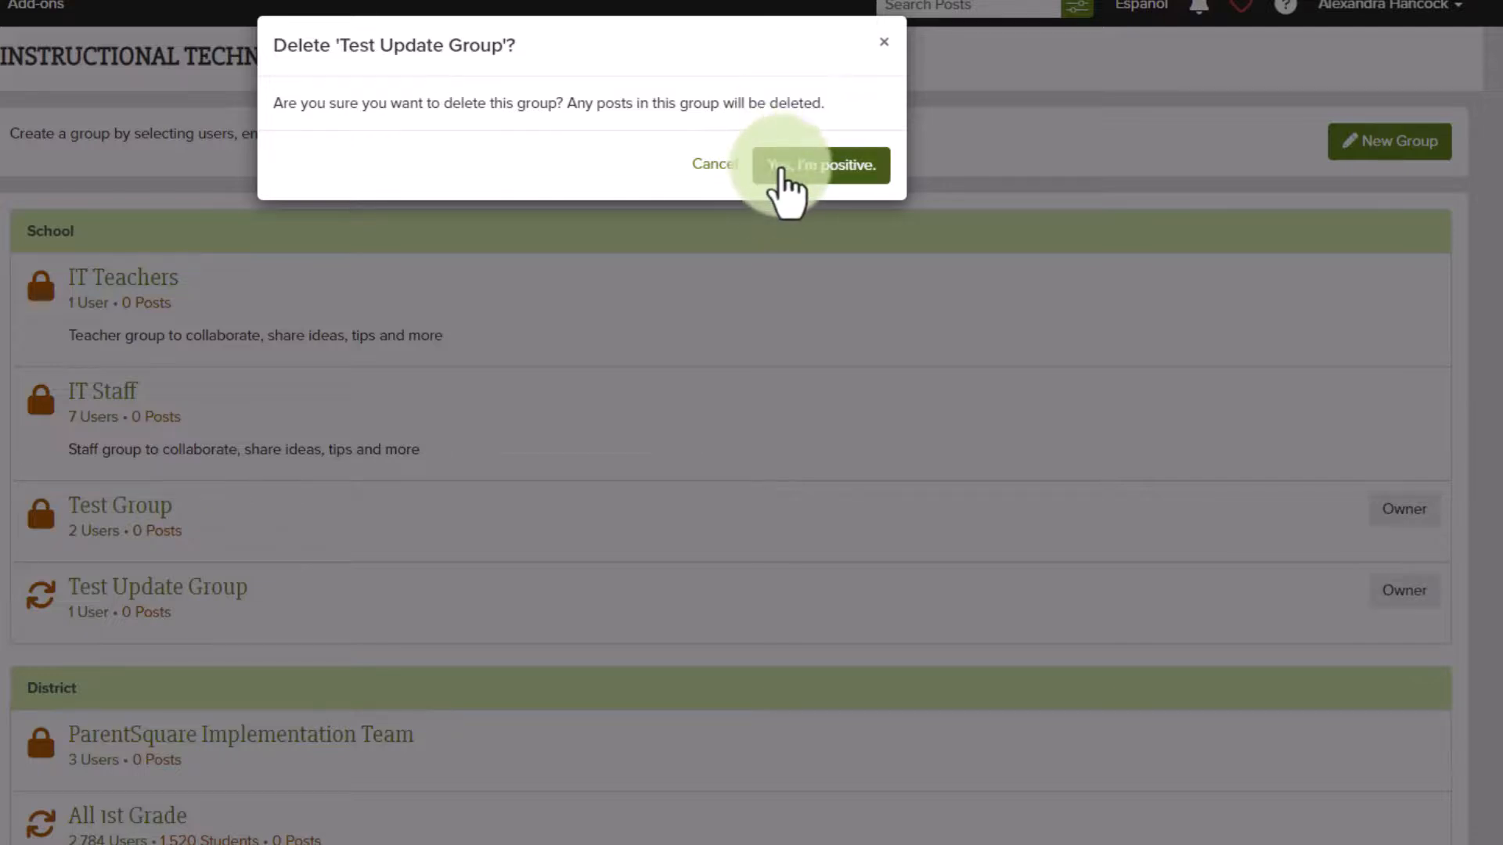
click(781, 168)
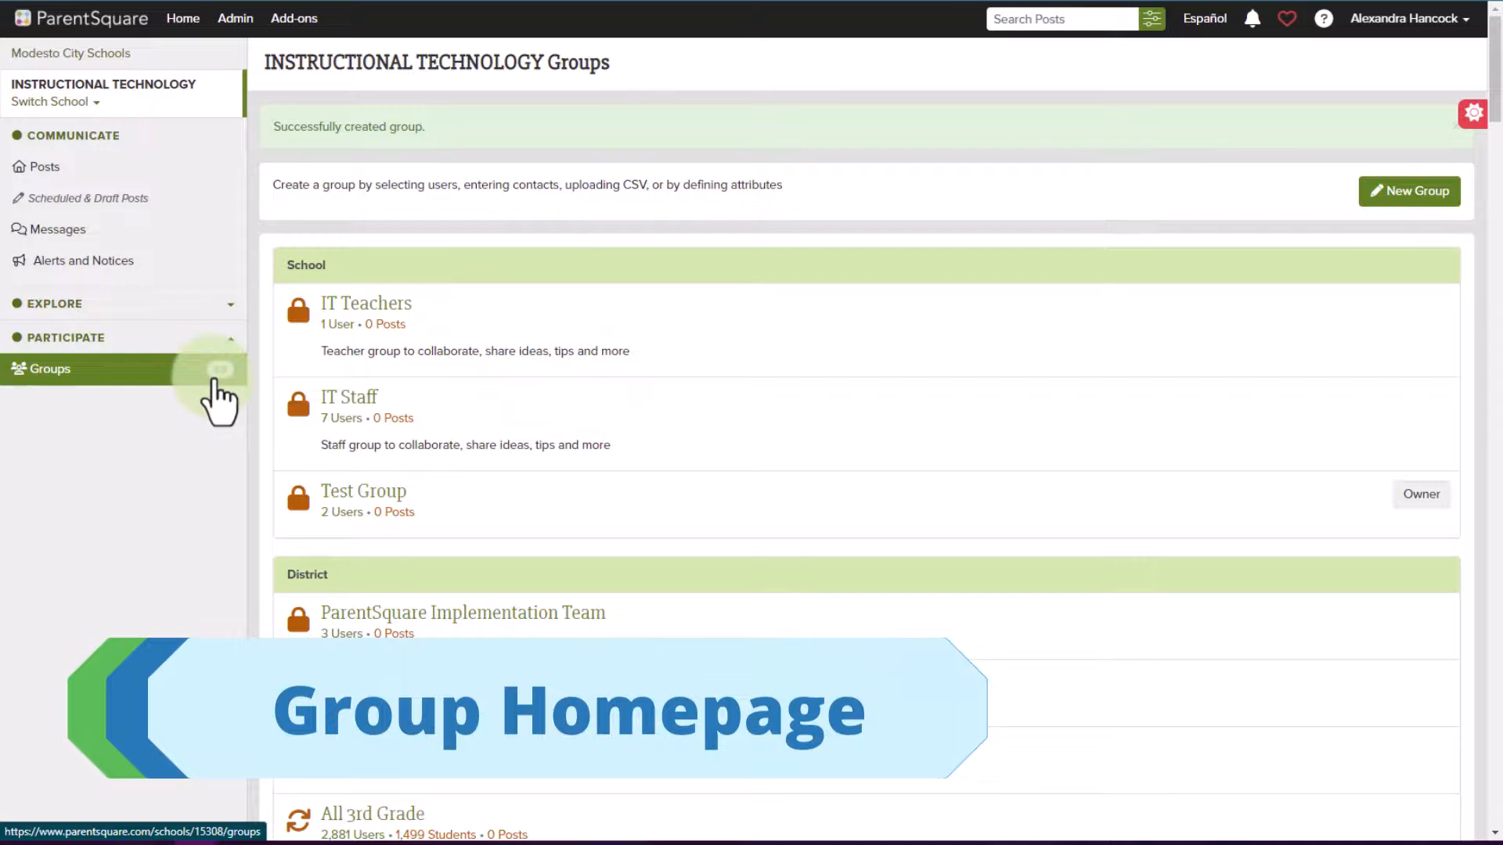
Step: Open the homepage of Test Group from the school's groups list
click(336, 493)
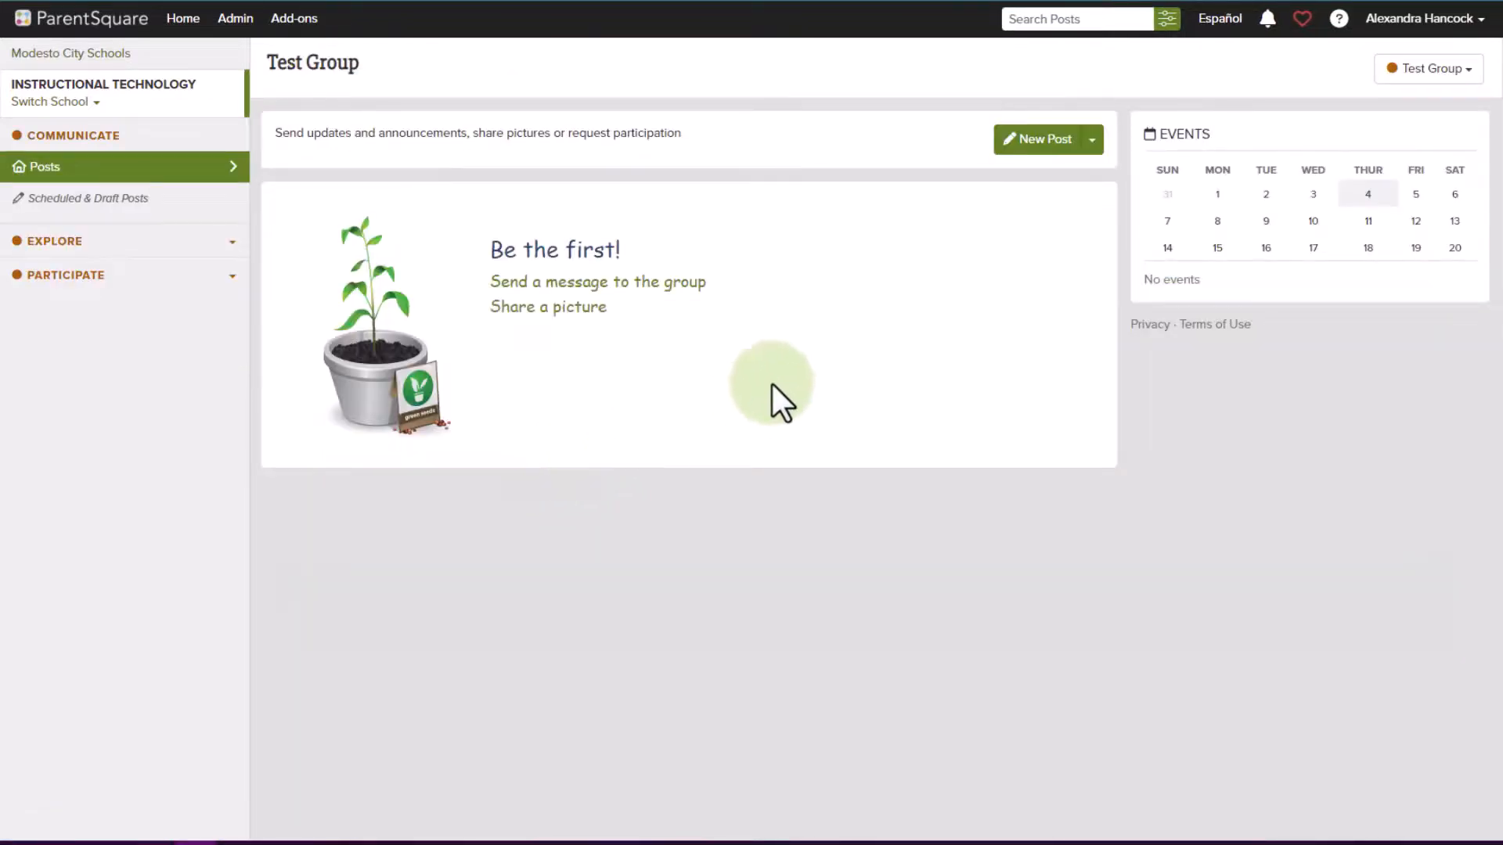
click(1026, 141)
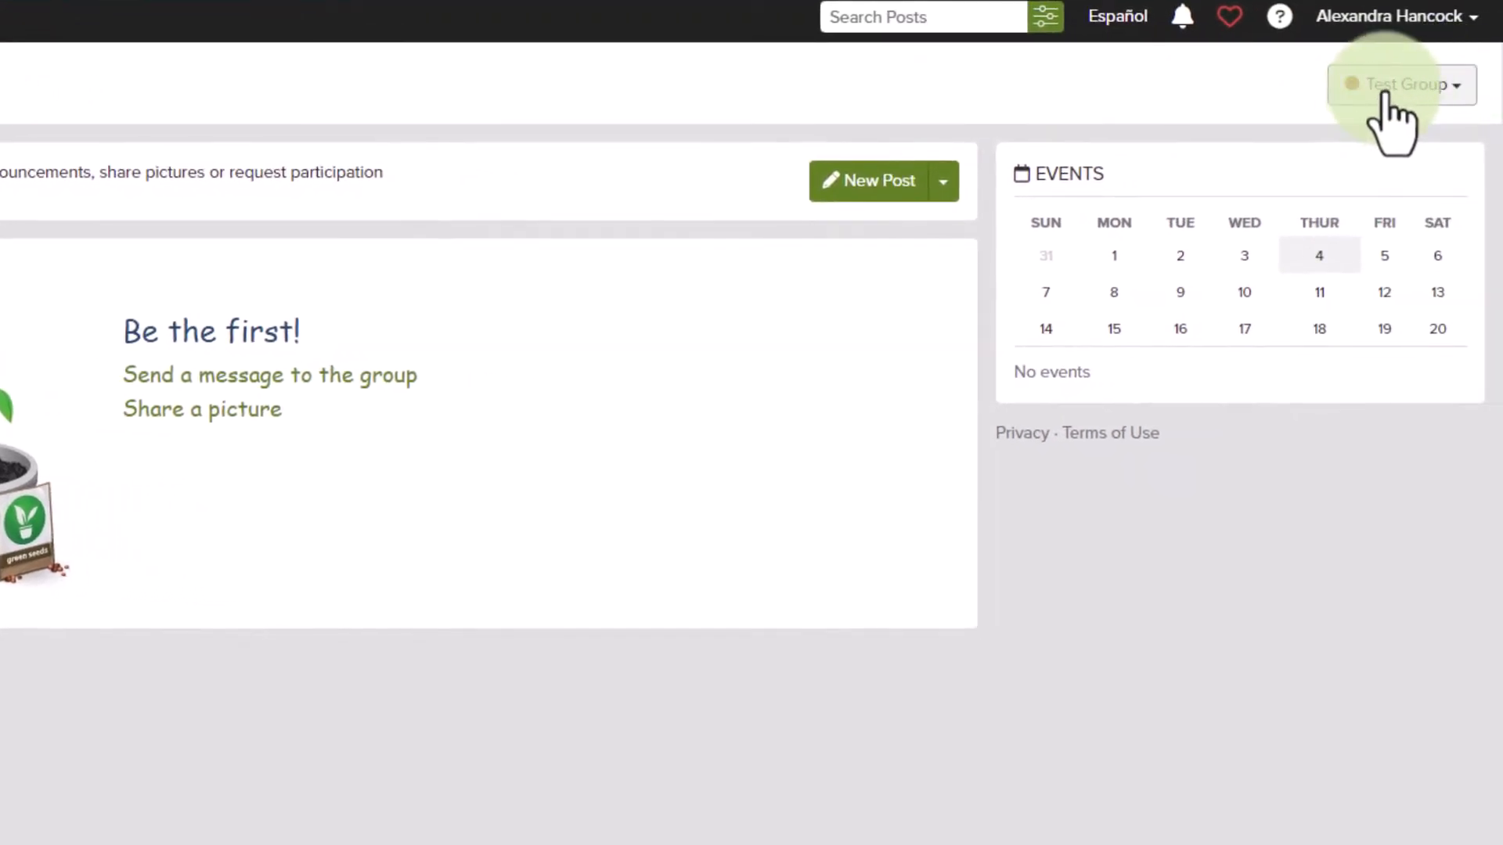
Step: Switch the feed to All School, All Classes and All Groups, and return it to Test Group
click(1405, 88)
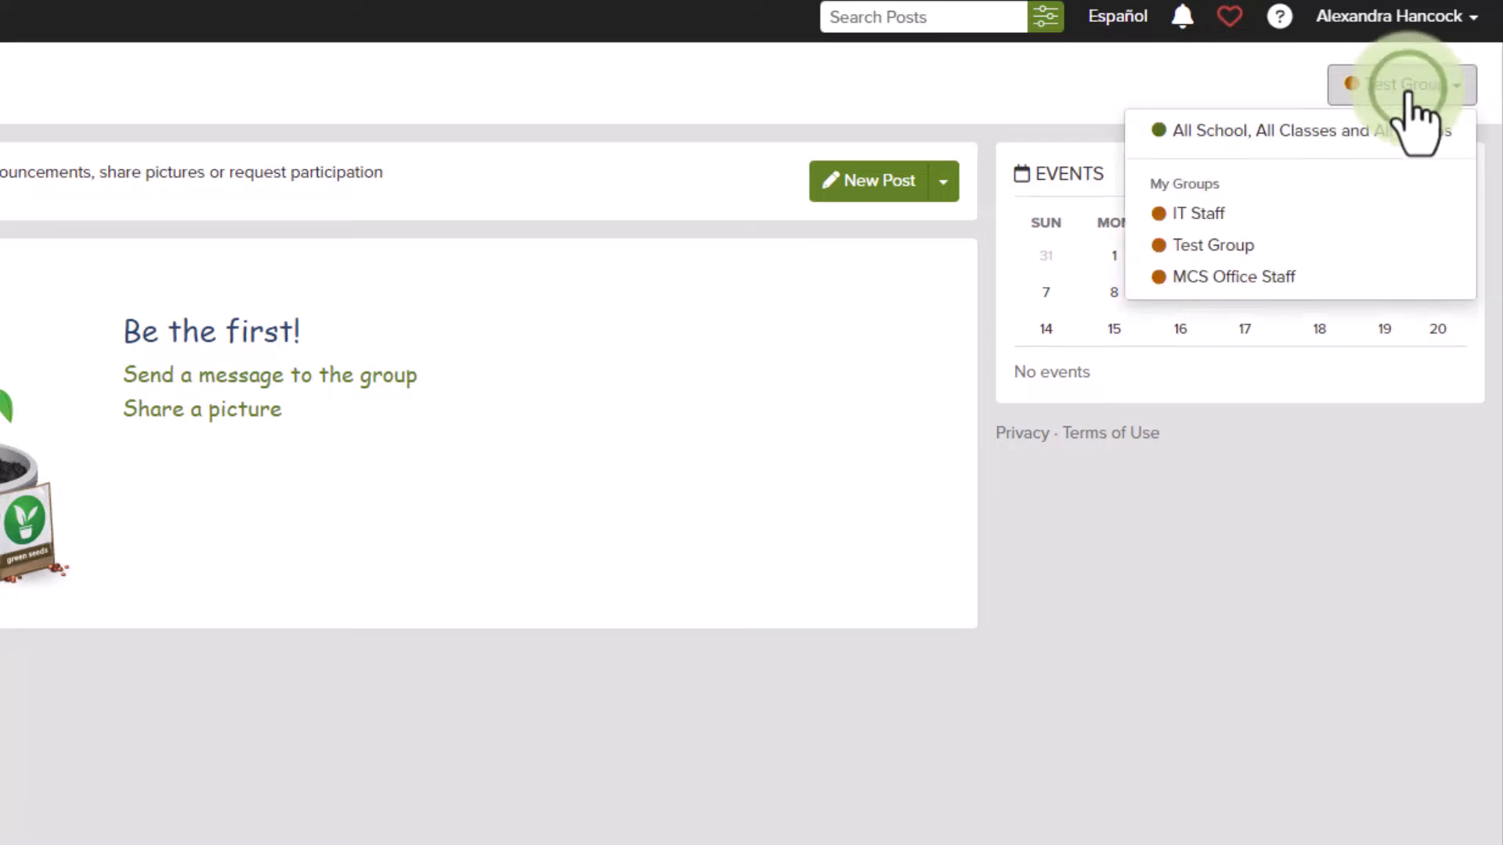
click(1219, 131)
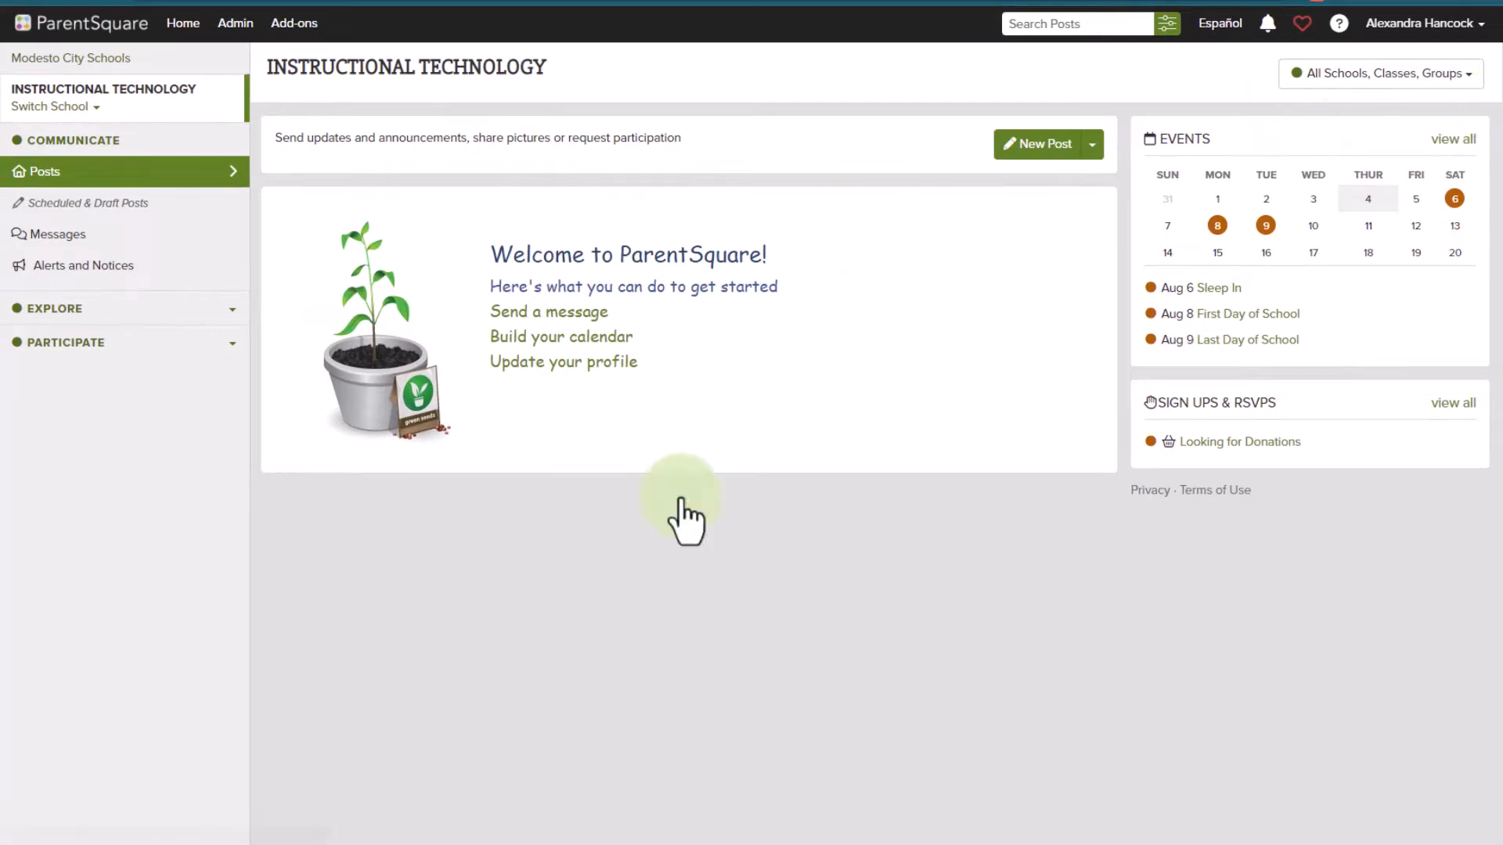
click(1315, 73)
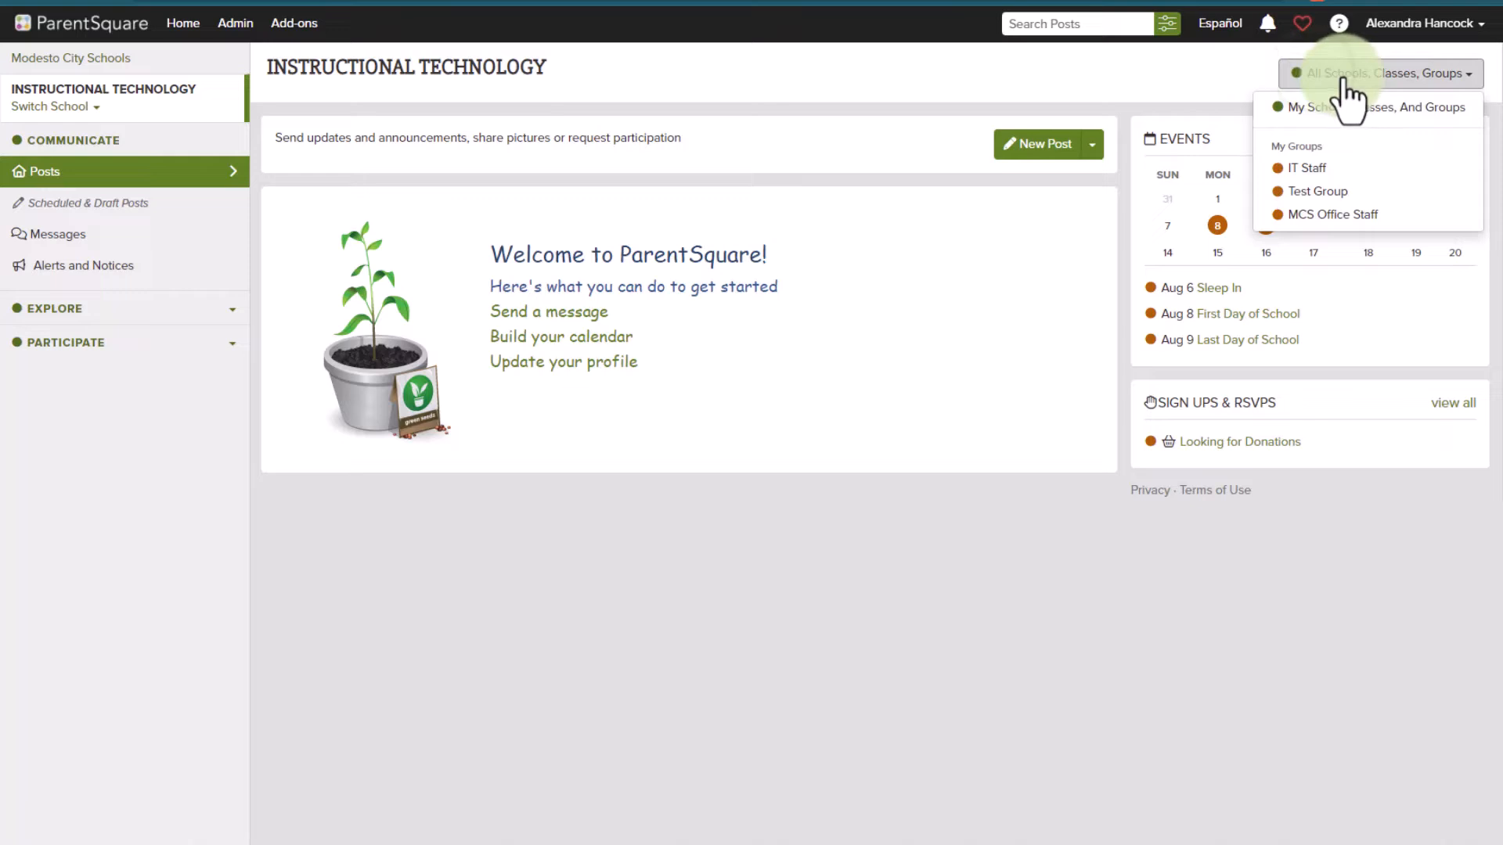
click(1316, 196)
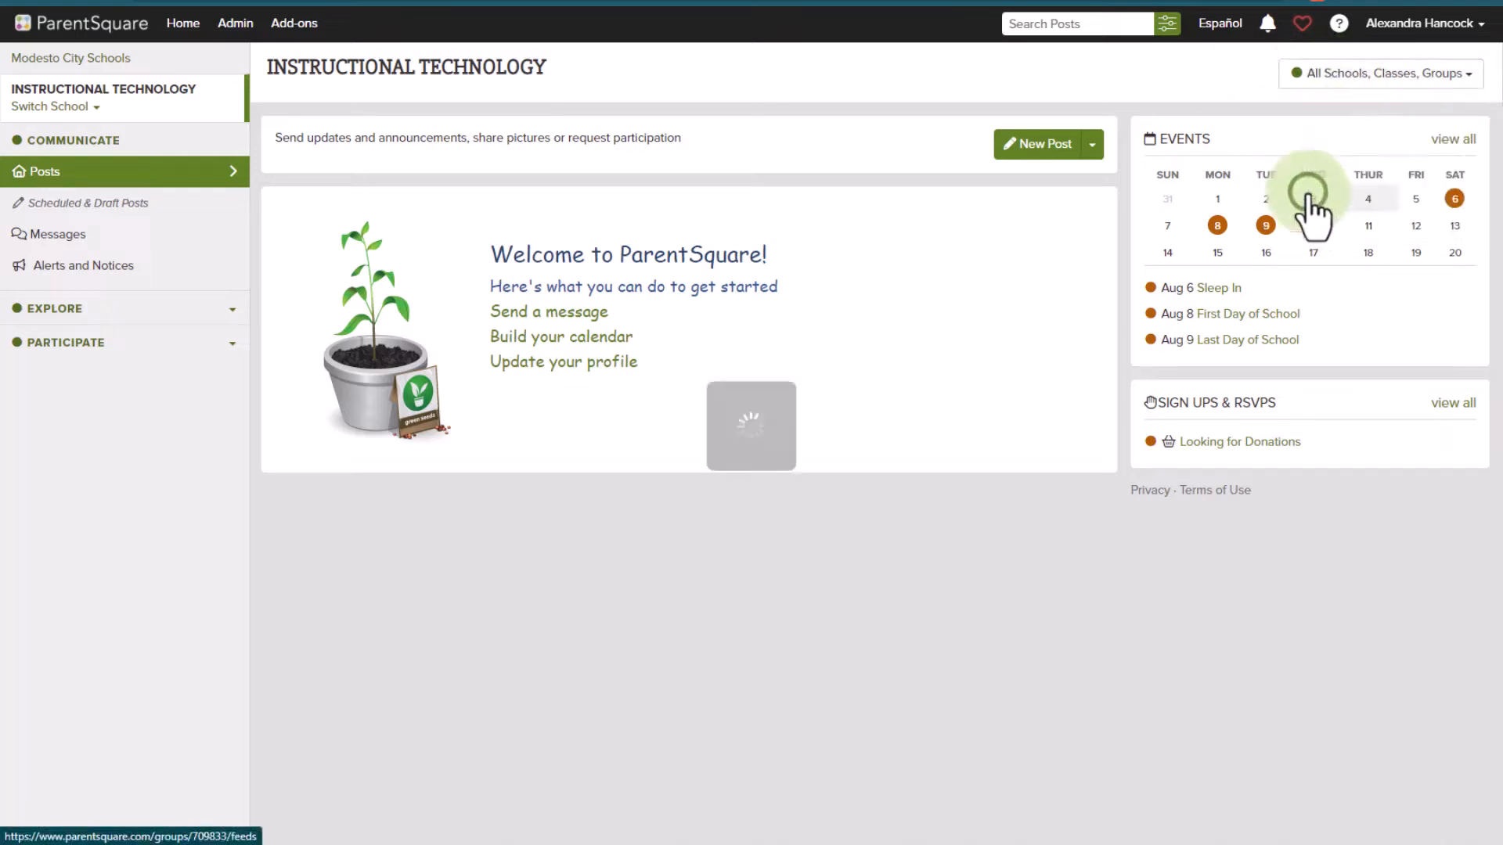